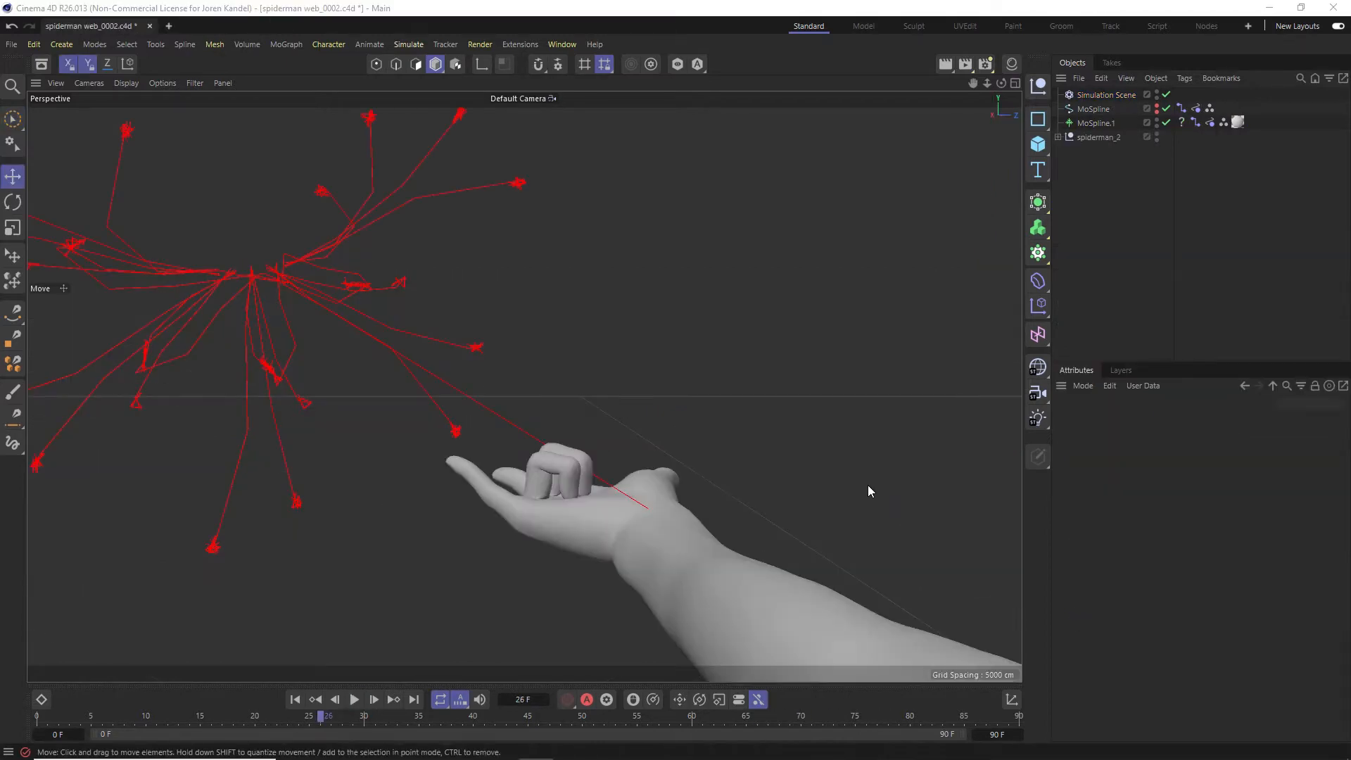
# Play the finished web-shooting animation from the first frame and examine how the web bursts from the hand
pyautogui.press('F8')
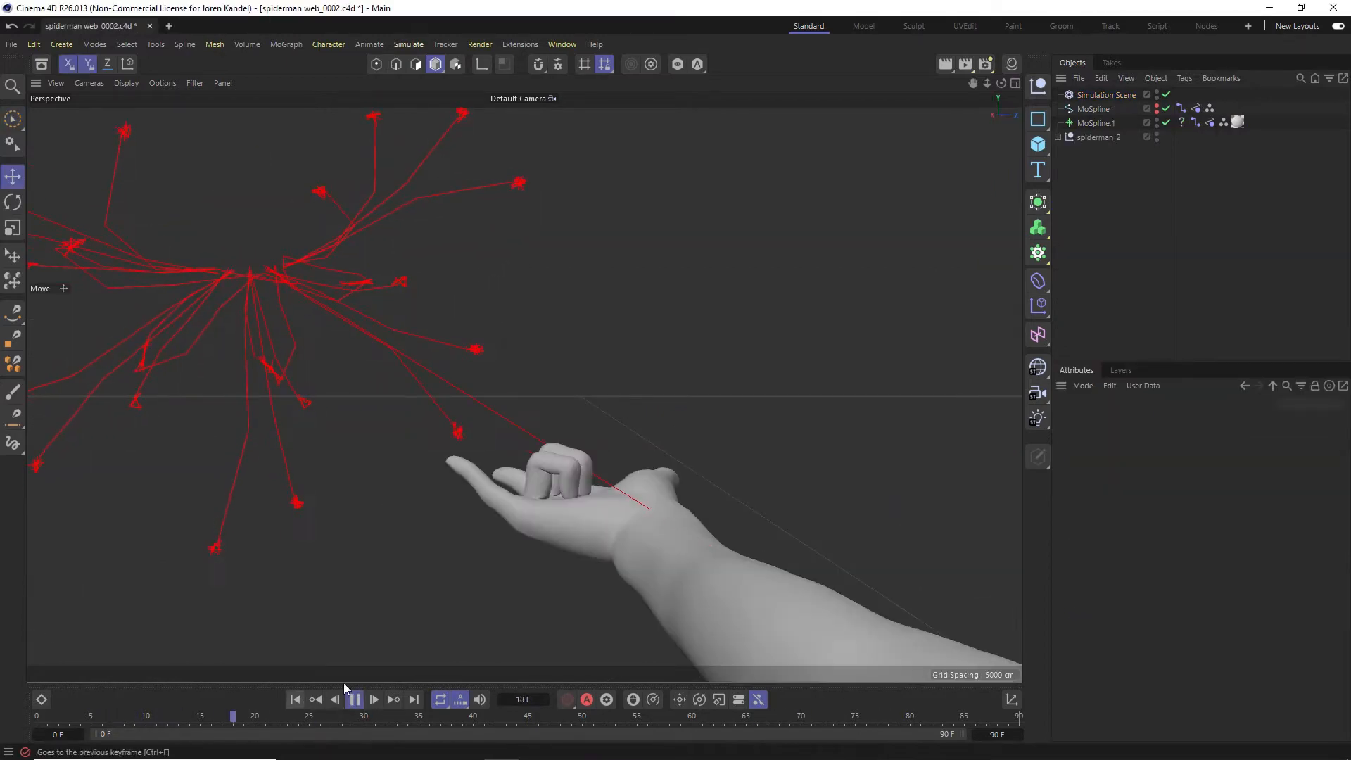
pyautogui.click(295, 699)
pyautogui.click(354, 699)
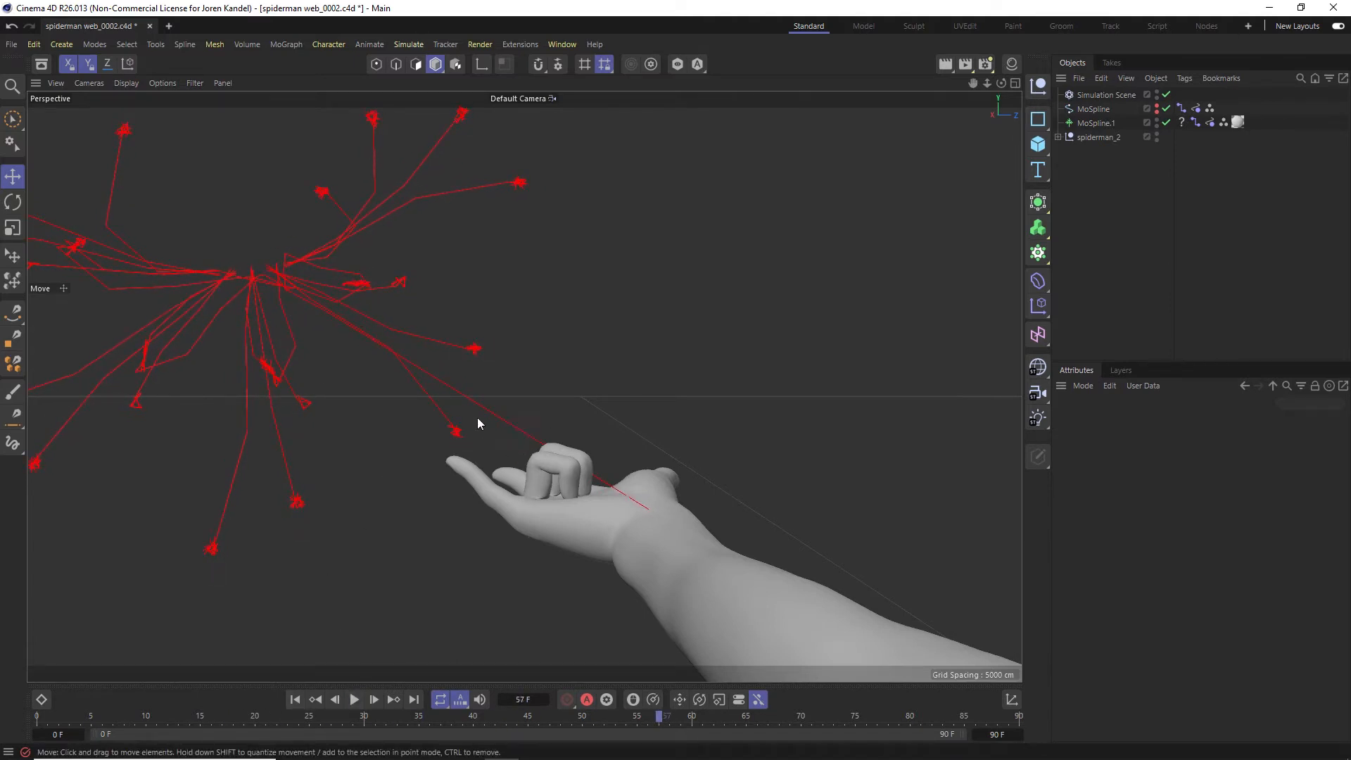
# Copy MoSpline.1 from the finished web scene into a new empty project
pyautogui.click(1092, 122)
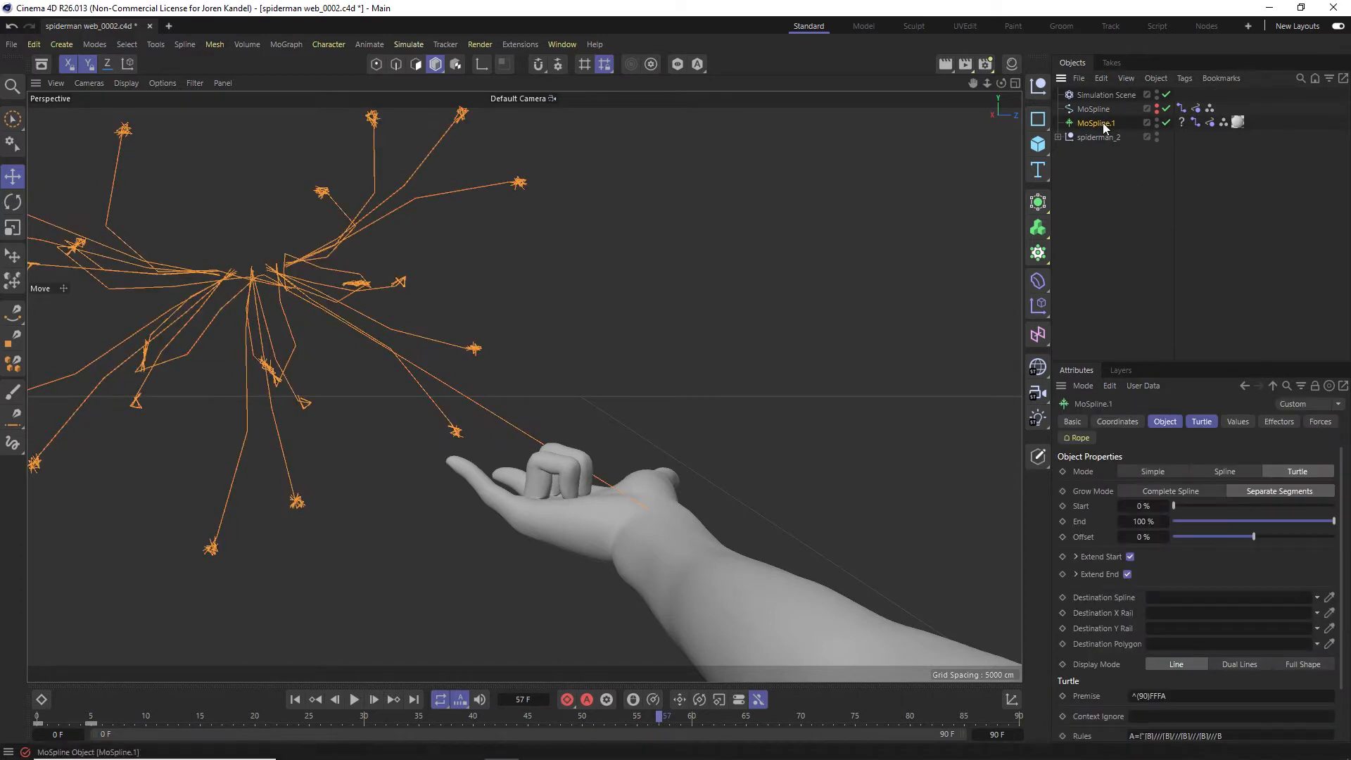
pyautogui.click(12, 46)
pyautogui.click(35, 66)
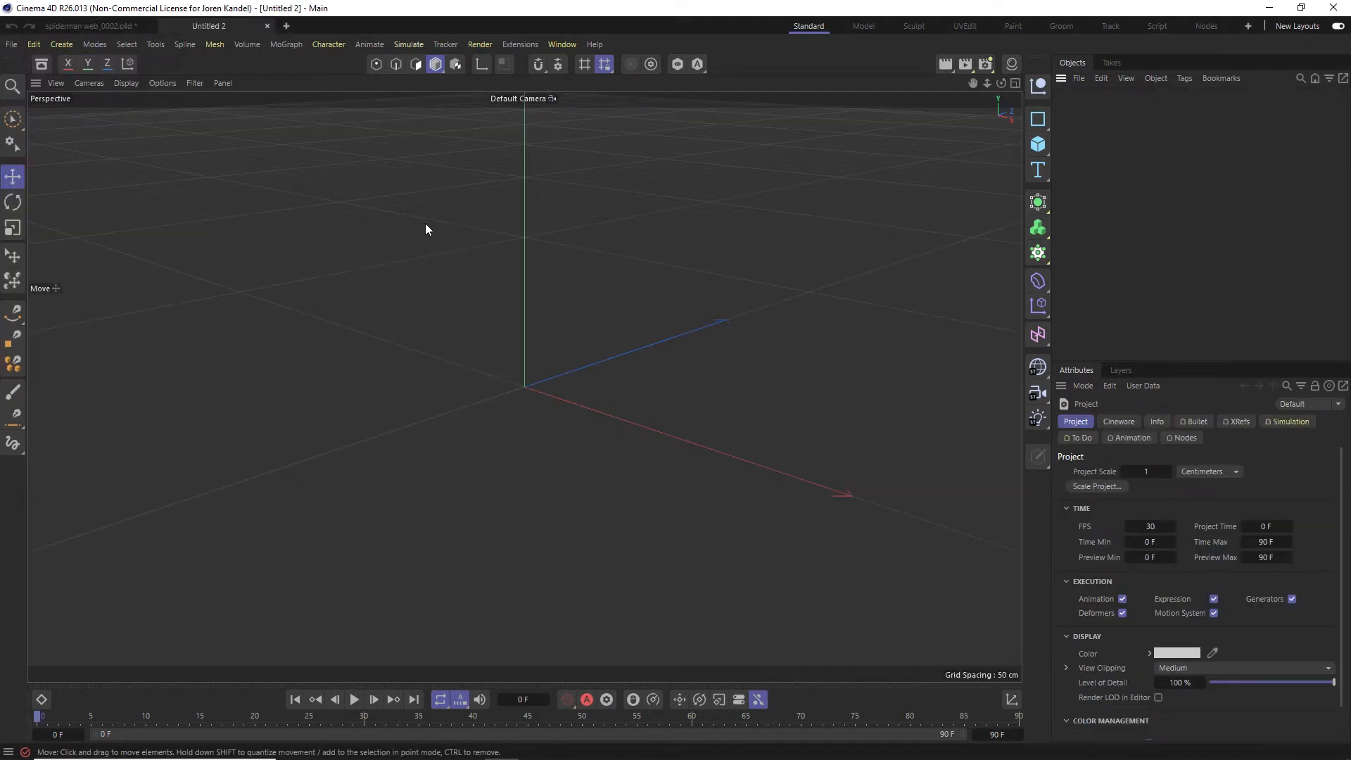
pyautogui.scroll(10, 436, 383)
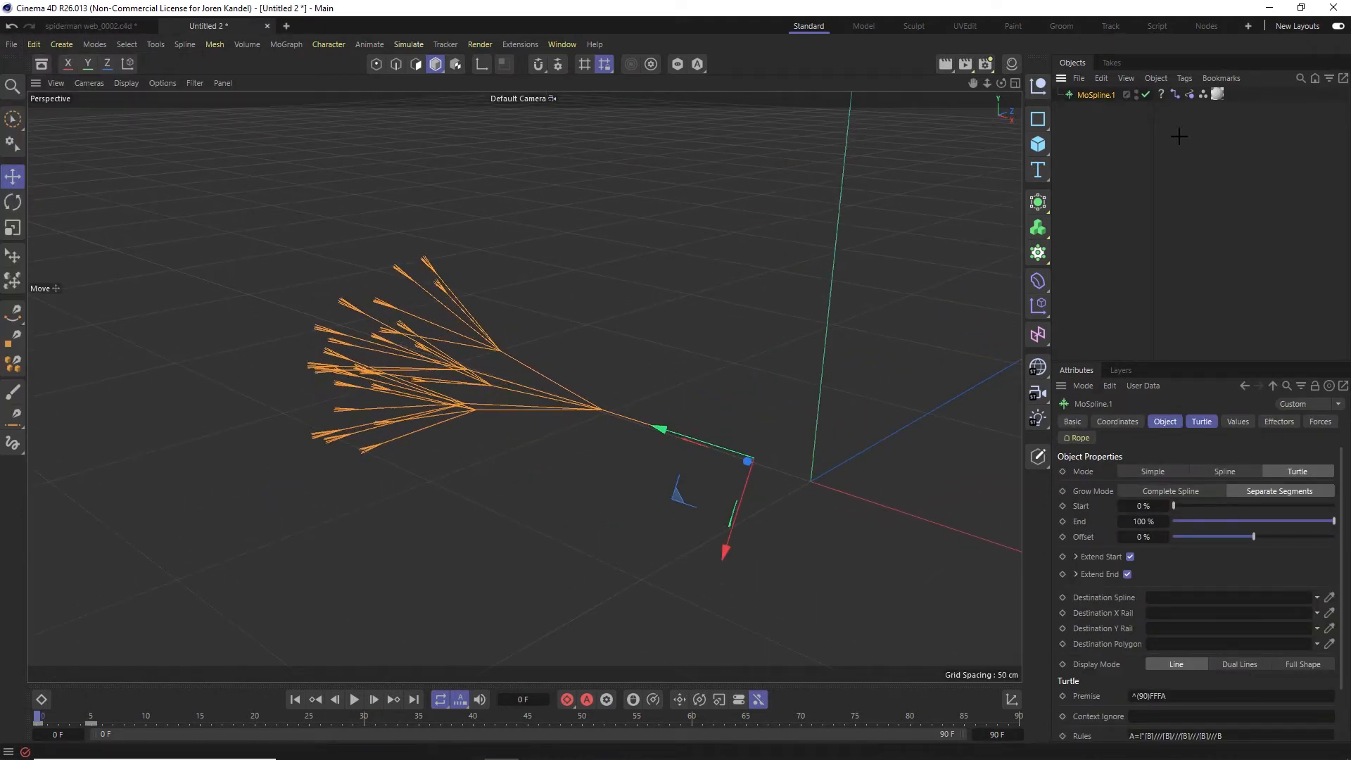
# Delete the simulation tags from MoSpline.1, leaving its point selection and material tags
pyautogui.click(1182, 111)
pyautogui.moveTo(1163, 92); pyautogui.dragTo(1157, 90)
pyautogui.press('Delete')
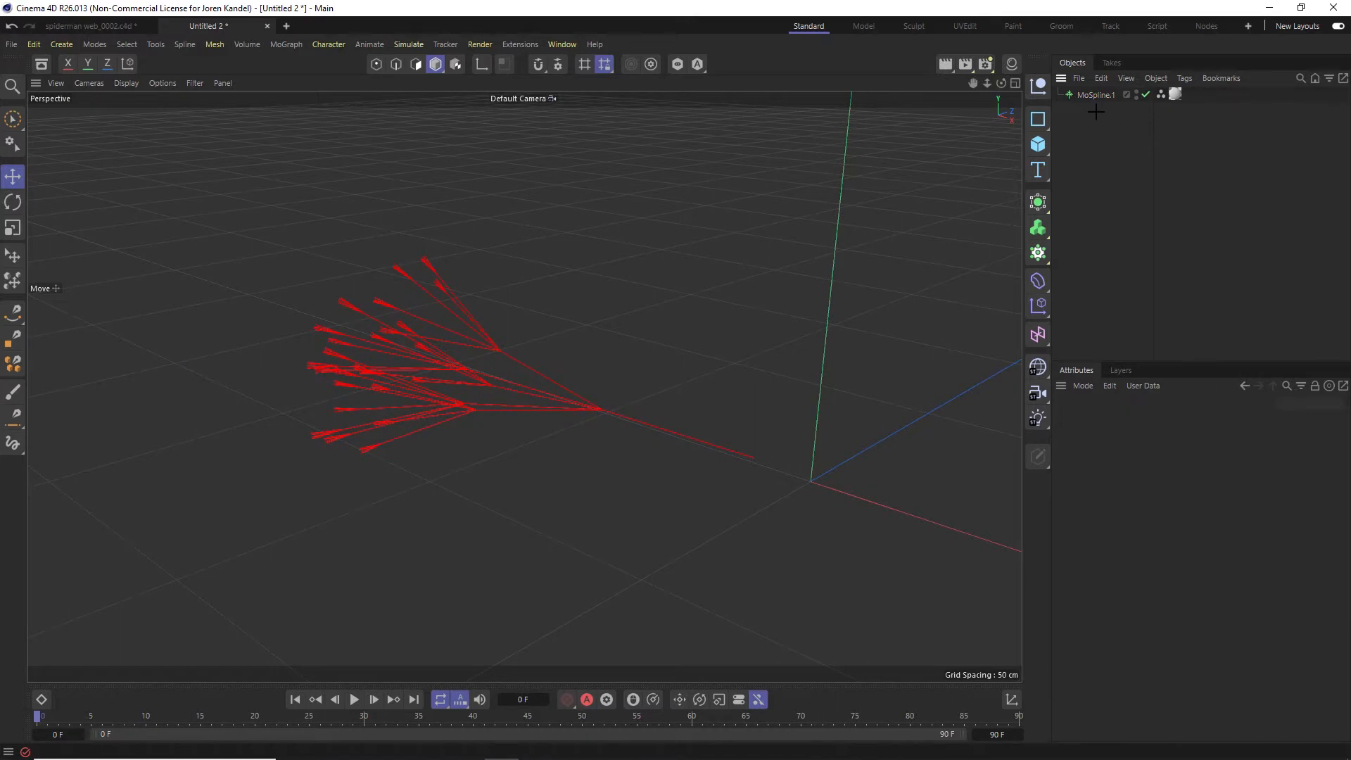
# Add a new MoSpline object to the scene
pyautogui.hotkey('shift', 'c')
pyautogui.write('mosp')
pyautogui.press('Return')
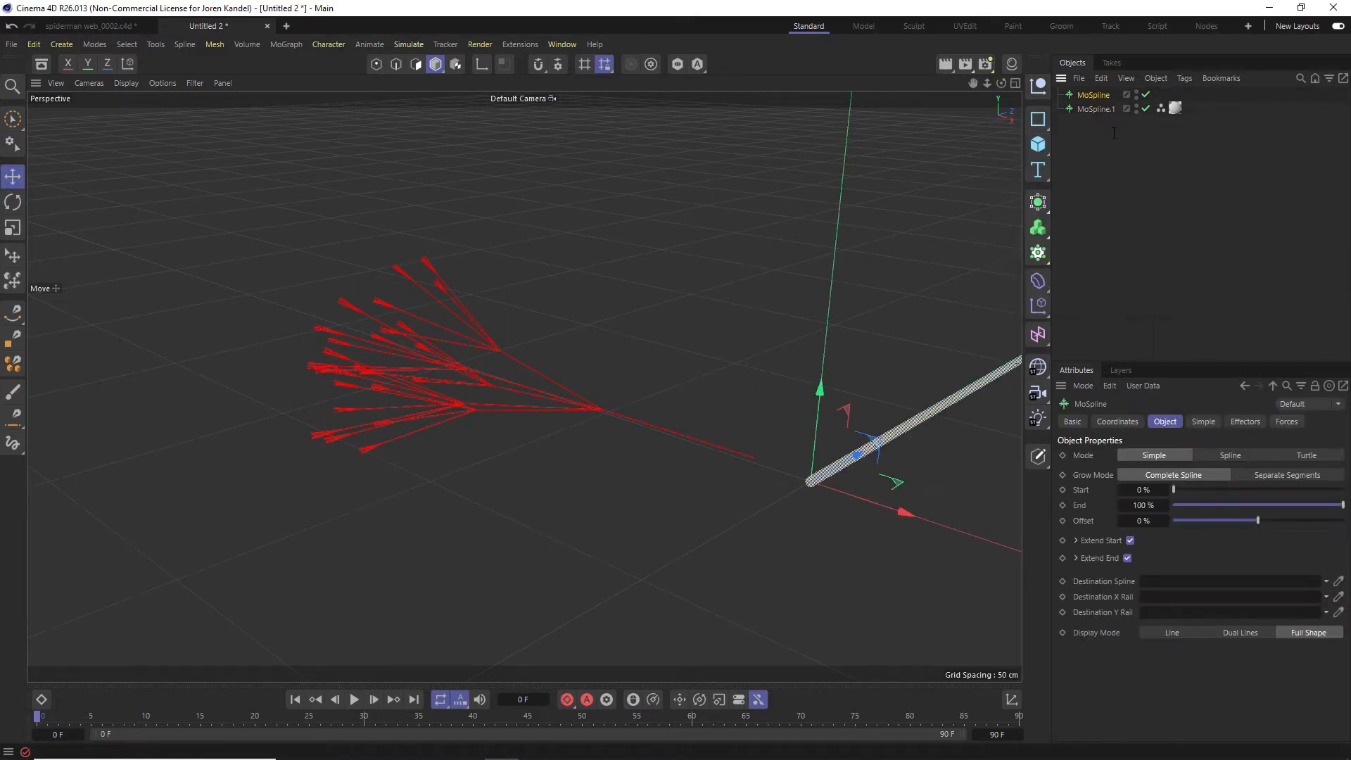
# Set the new MoSpline to Turtle mode with Separate Segments growth and Line display
pyautogui.moveTo(973, 83); pyautogui.dragTo(730, 81)
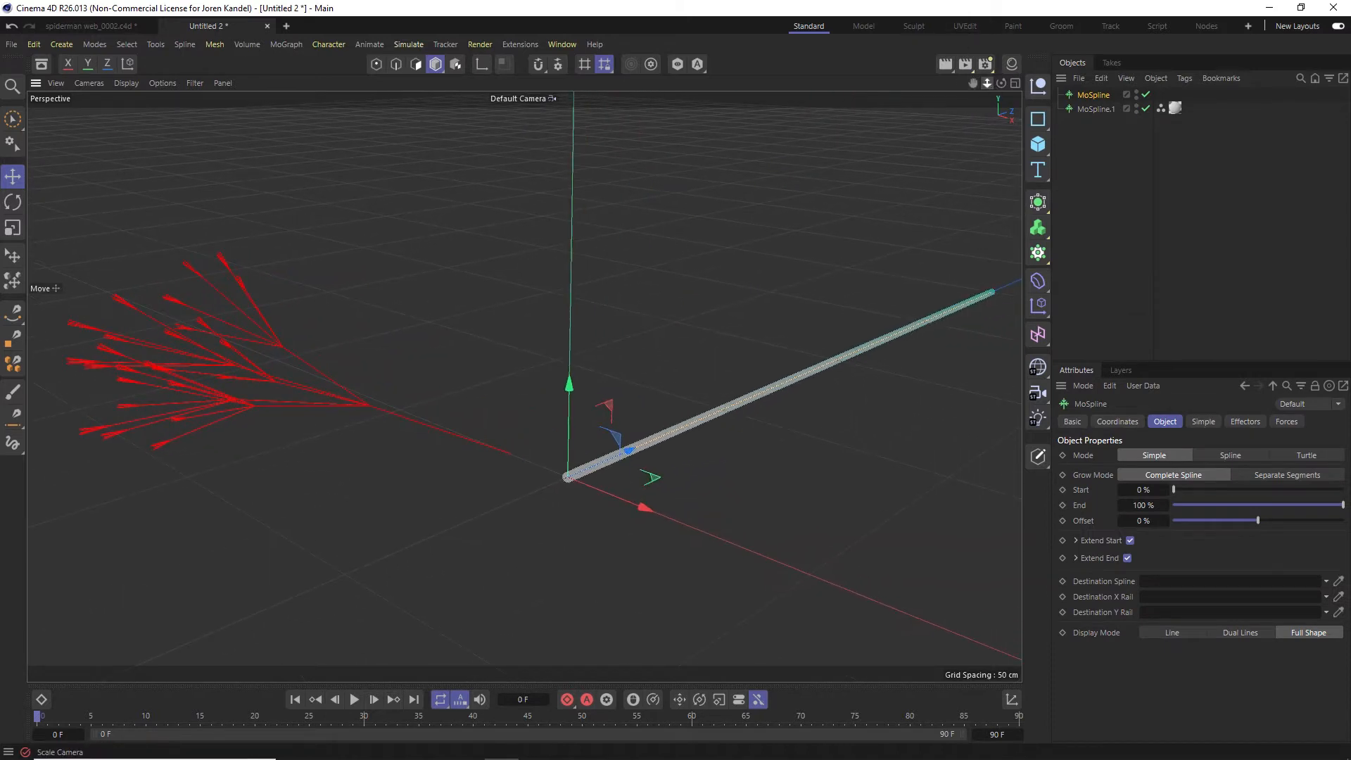
pyautogui.moveTo(993, 84); pyautogui.dragTo(985, 77)
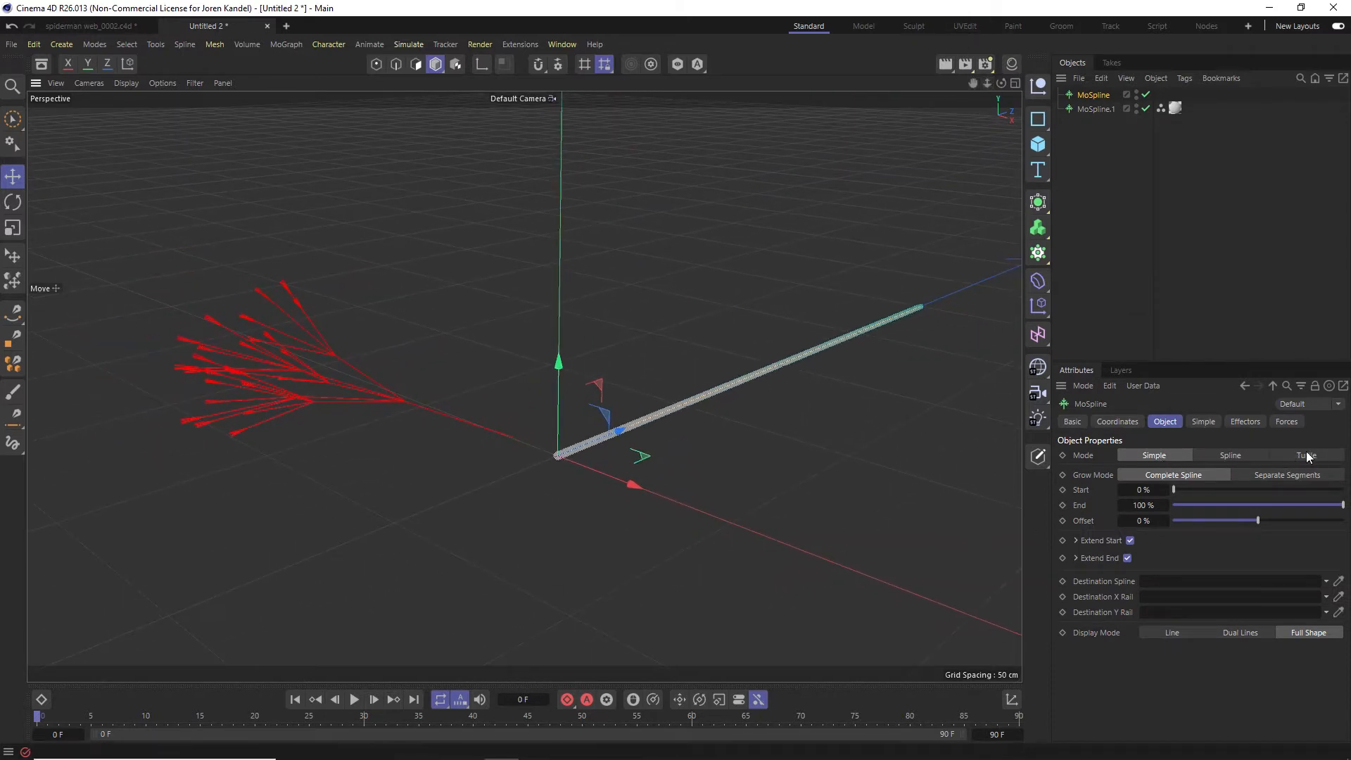
pyautogui.click(1306, 455)
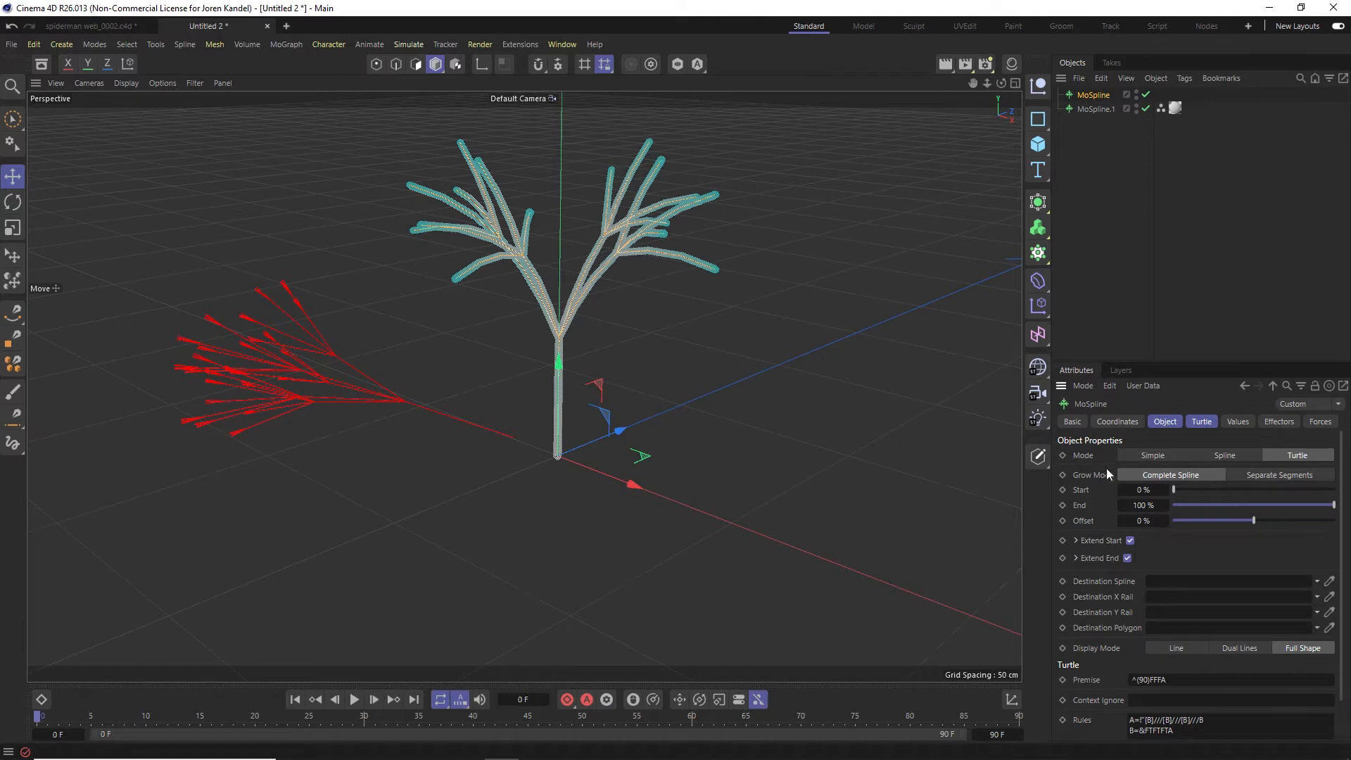
pyautogui.click(1287, 475)
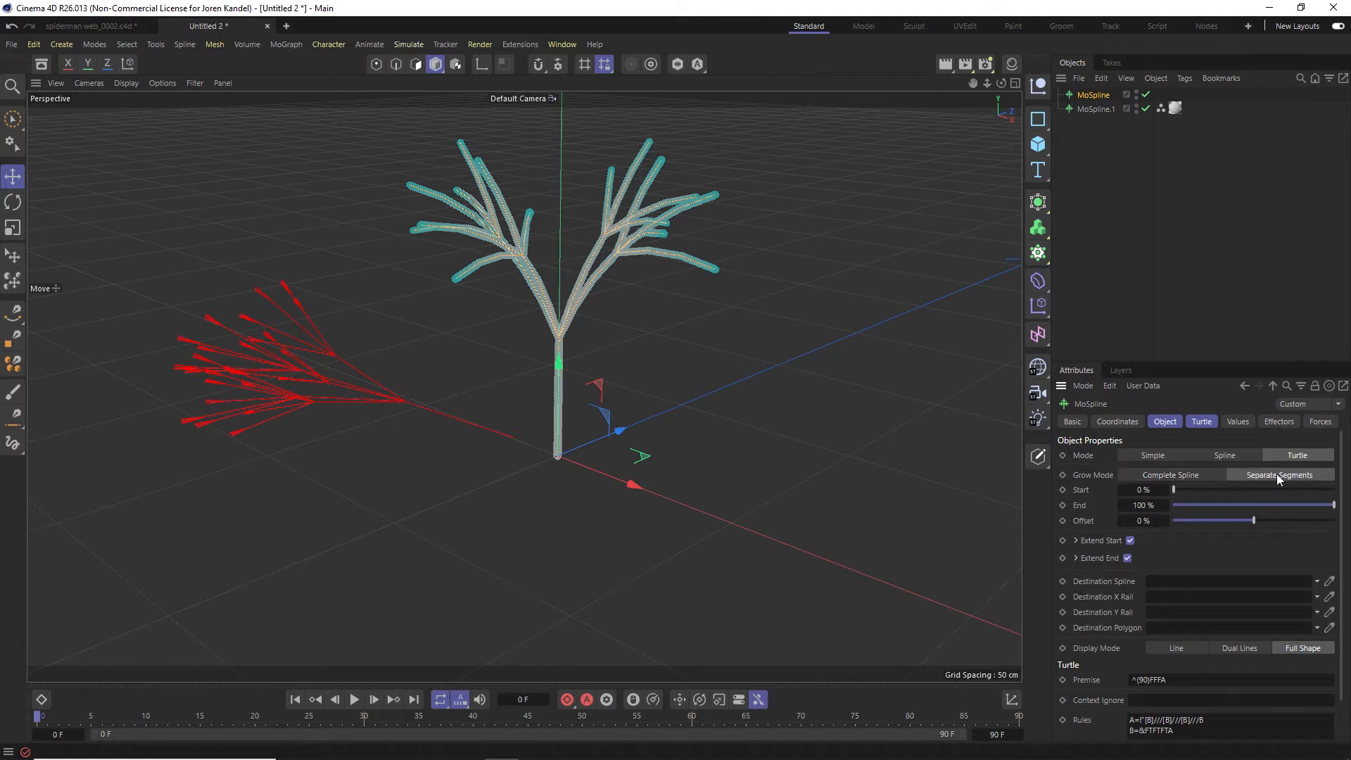
pyautogui.moveTo(1128, 364); pyautogui.dragTo(1121, 281)
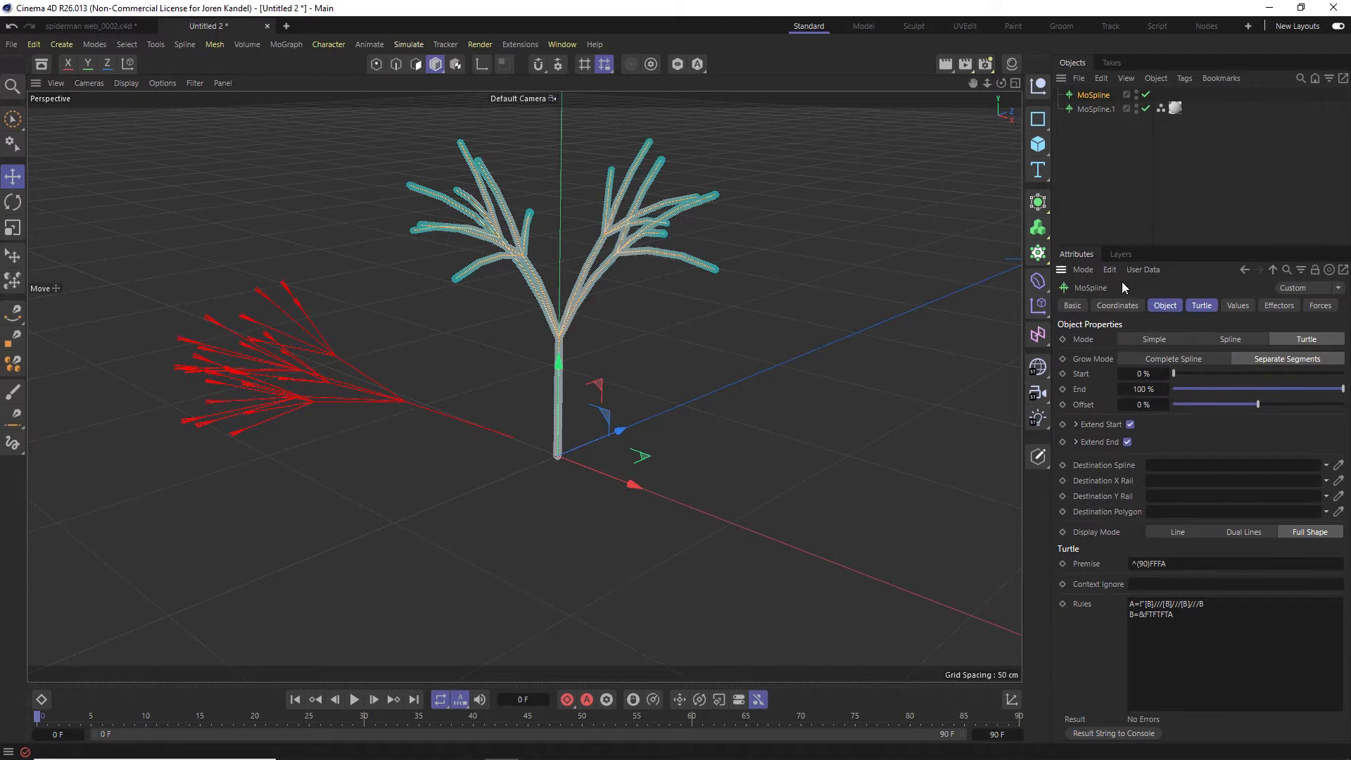
pyautogui.click(1165, 529)
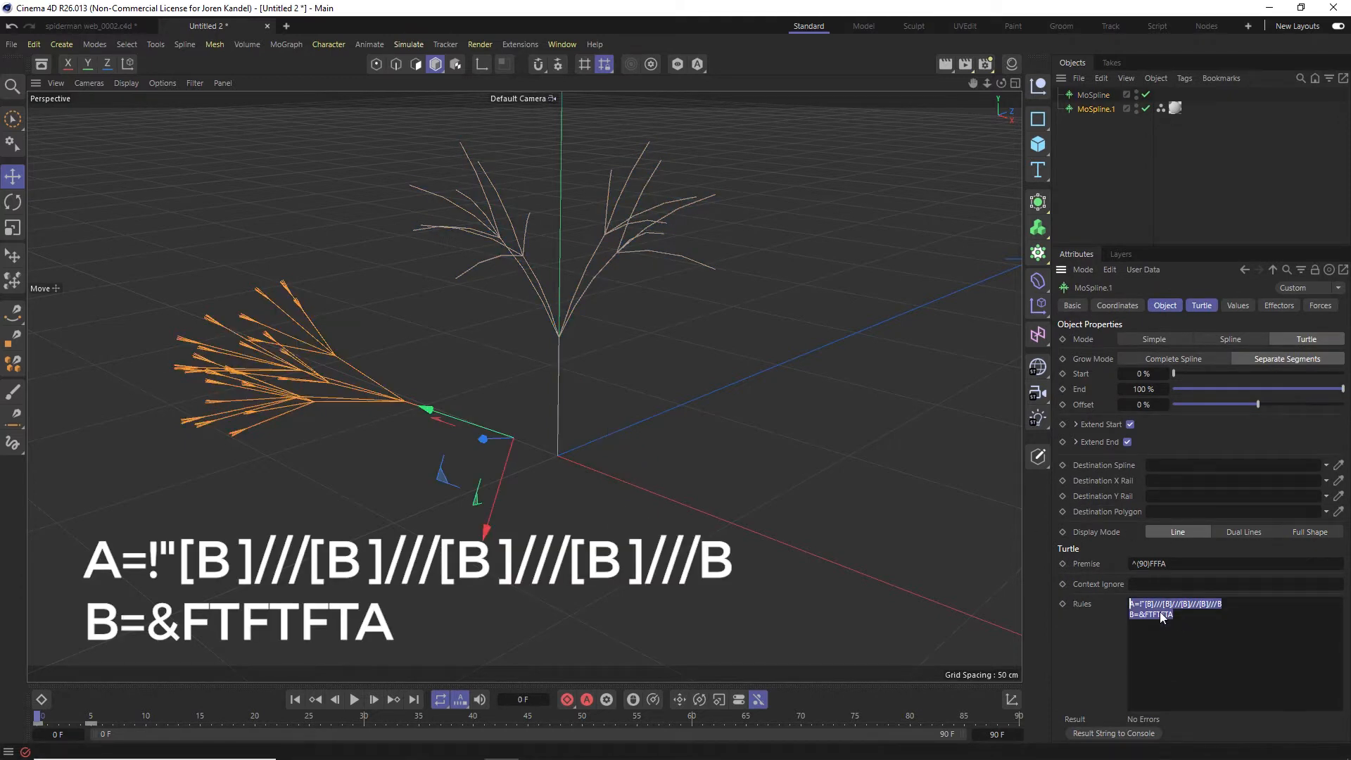
# Copy the turtle rules A=!"[B]///[B]///[B]///[B]///B and B=&FTFTFTA from MoSpline.1 over the new MoSpline's rules
pyautogui.click(1181, 603)
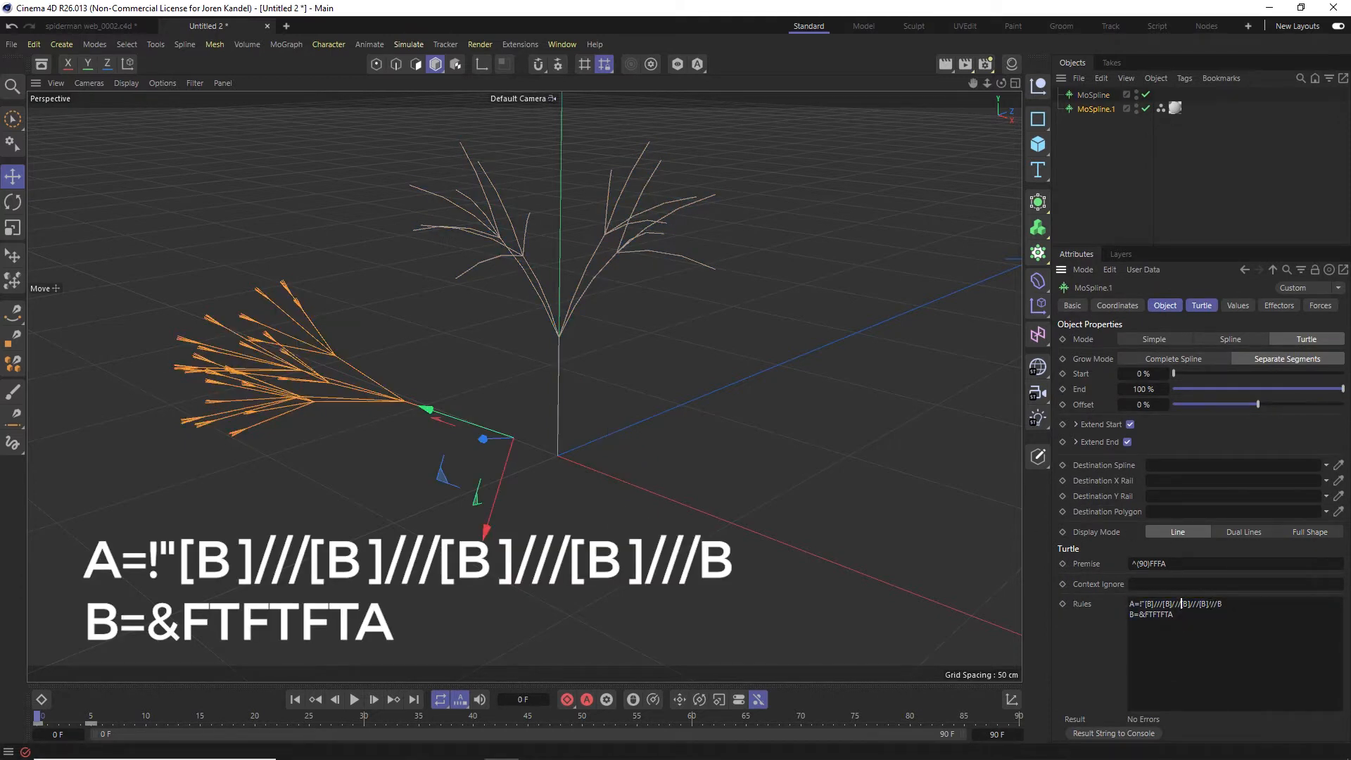
pyautogui.hotkey('ctrl', 'a')
pyautogui.hotkey('ctrl', 'c')
pyautogui.click(1092, 95)
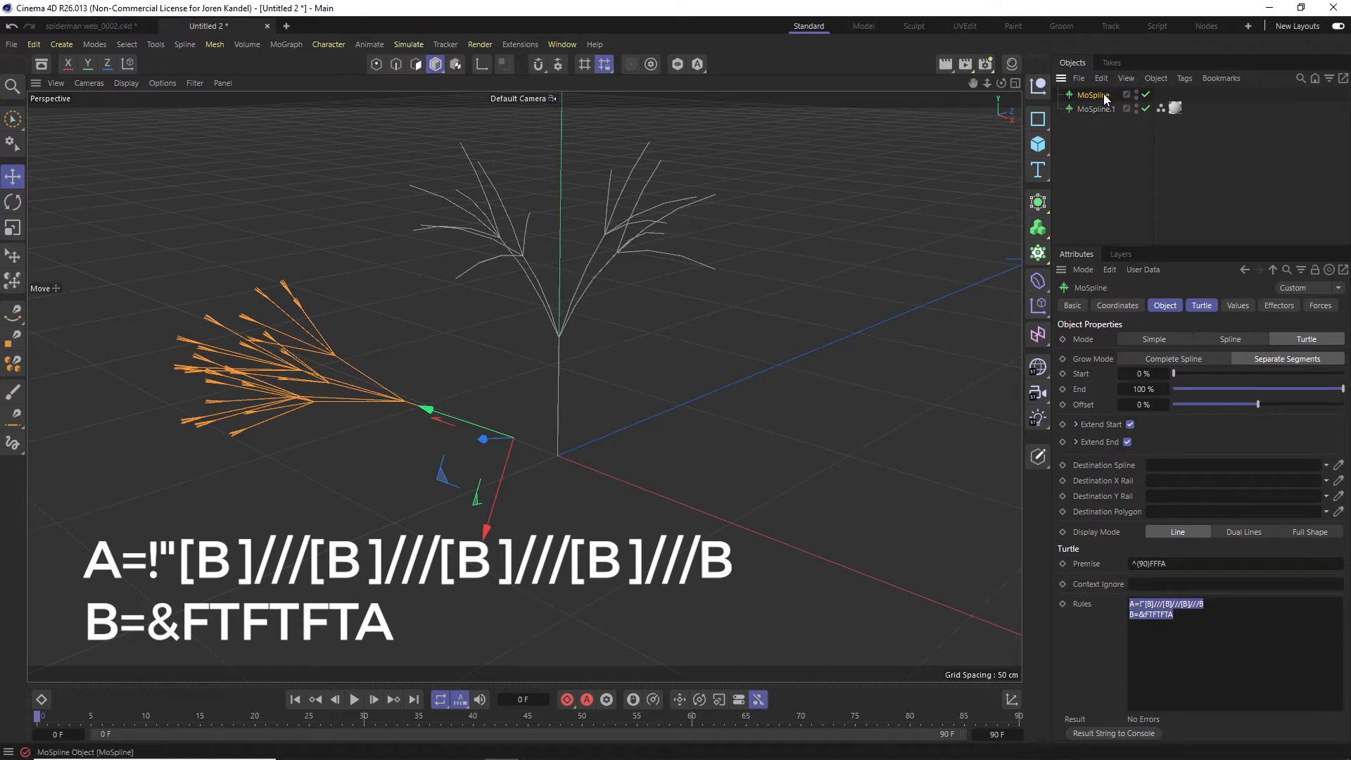
pyautogui.click(1204, 634)
pyautogui.hotkey('ctrl', 'a')
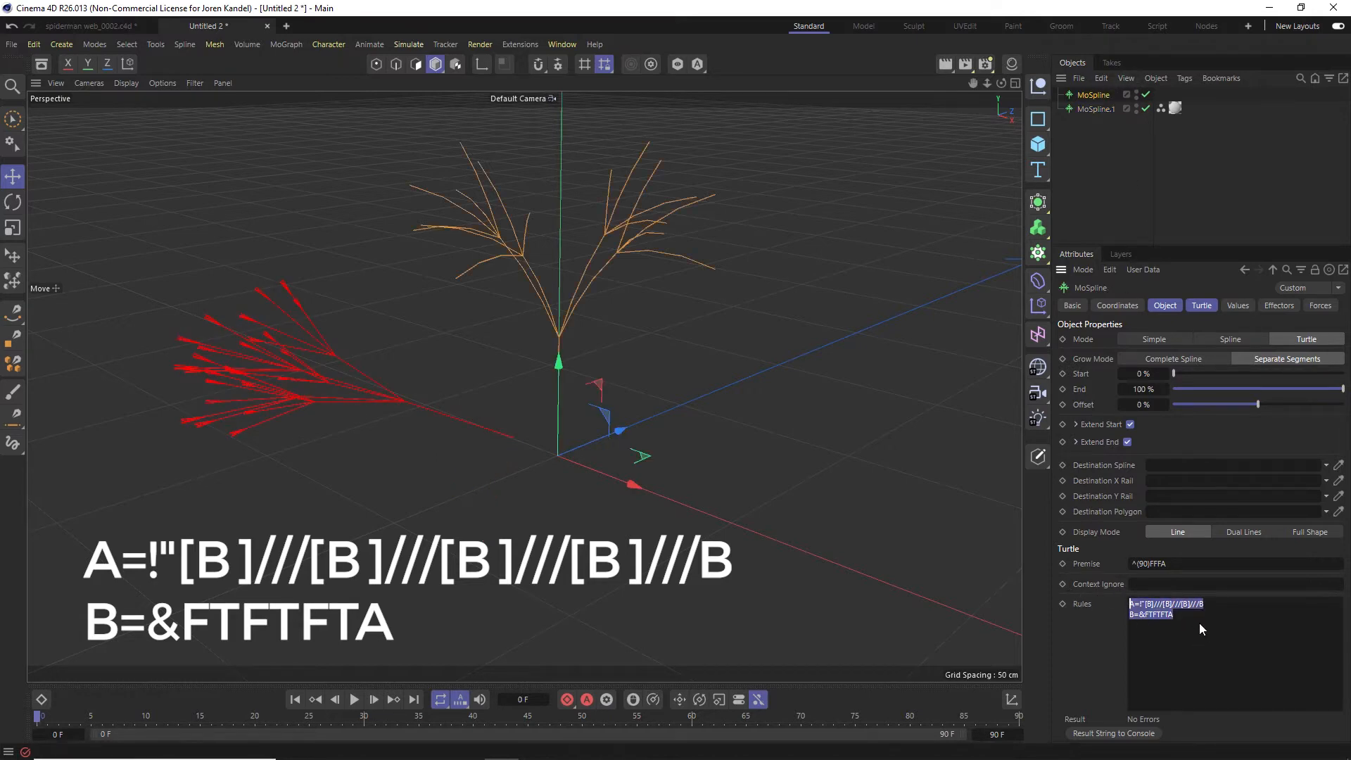
pyautogui.hotkey('ctrl', 'v')
pyautogui.press('Tab')
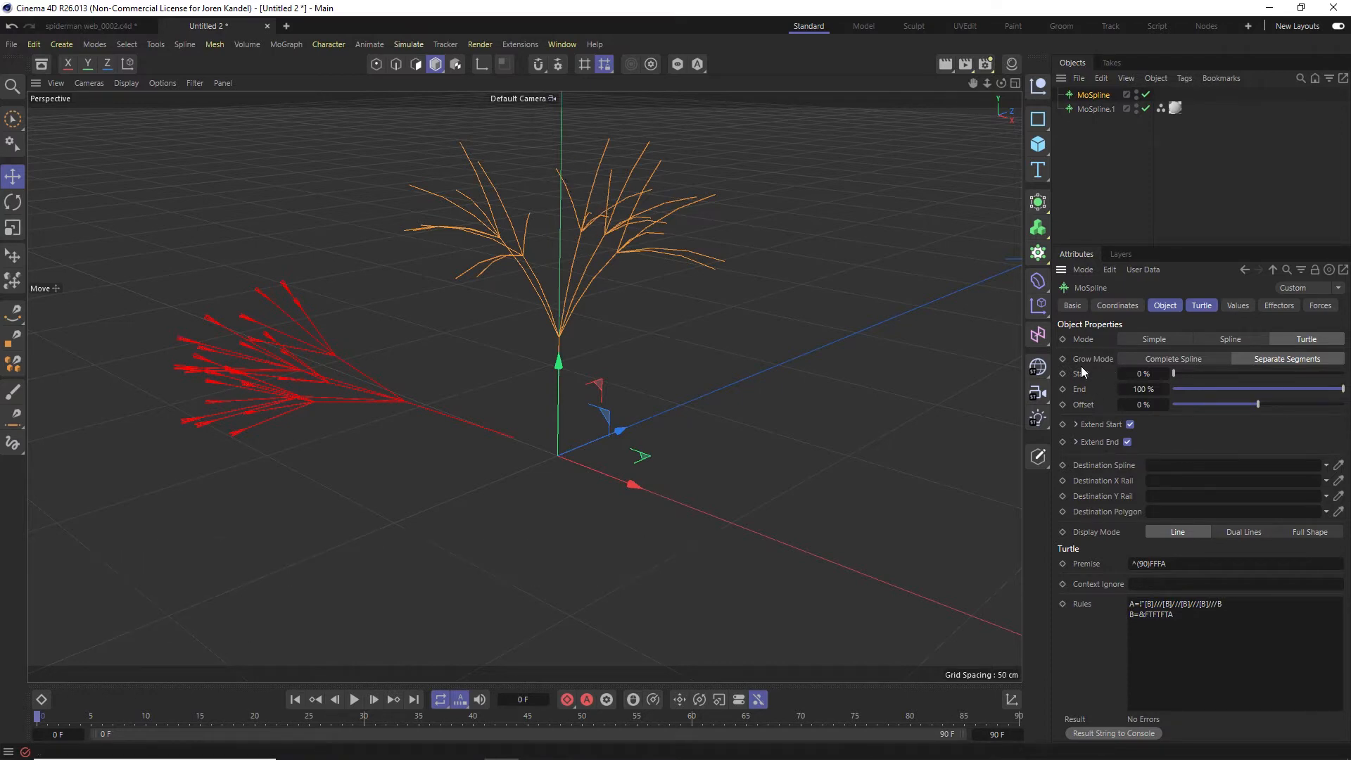
# Set the new MoSpline's Tropism to 0 %, Default Angle to 19.6° and Growth to 6.23
pyautogui.click(1226, 304)
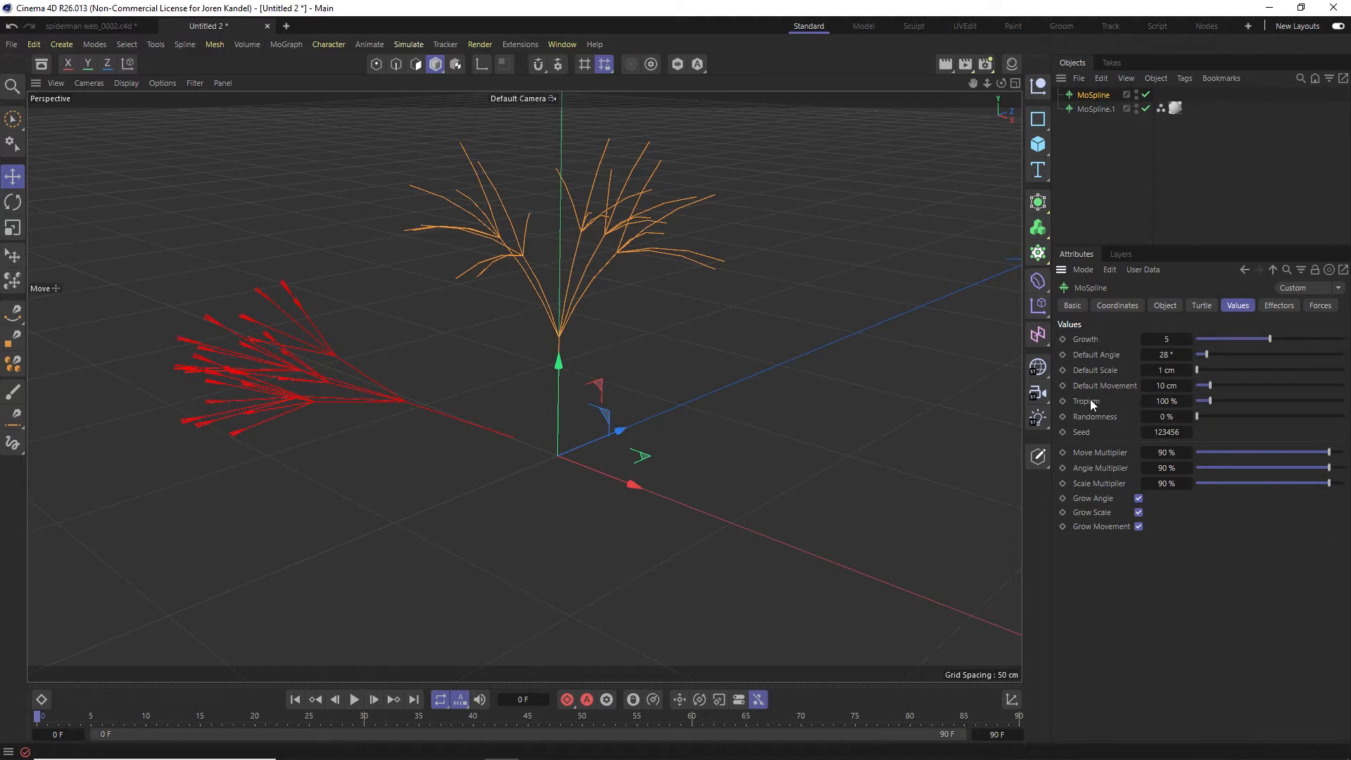
pyautogui.moveTo(1209, 400); pyautogui.dragTo(1197, 404)
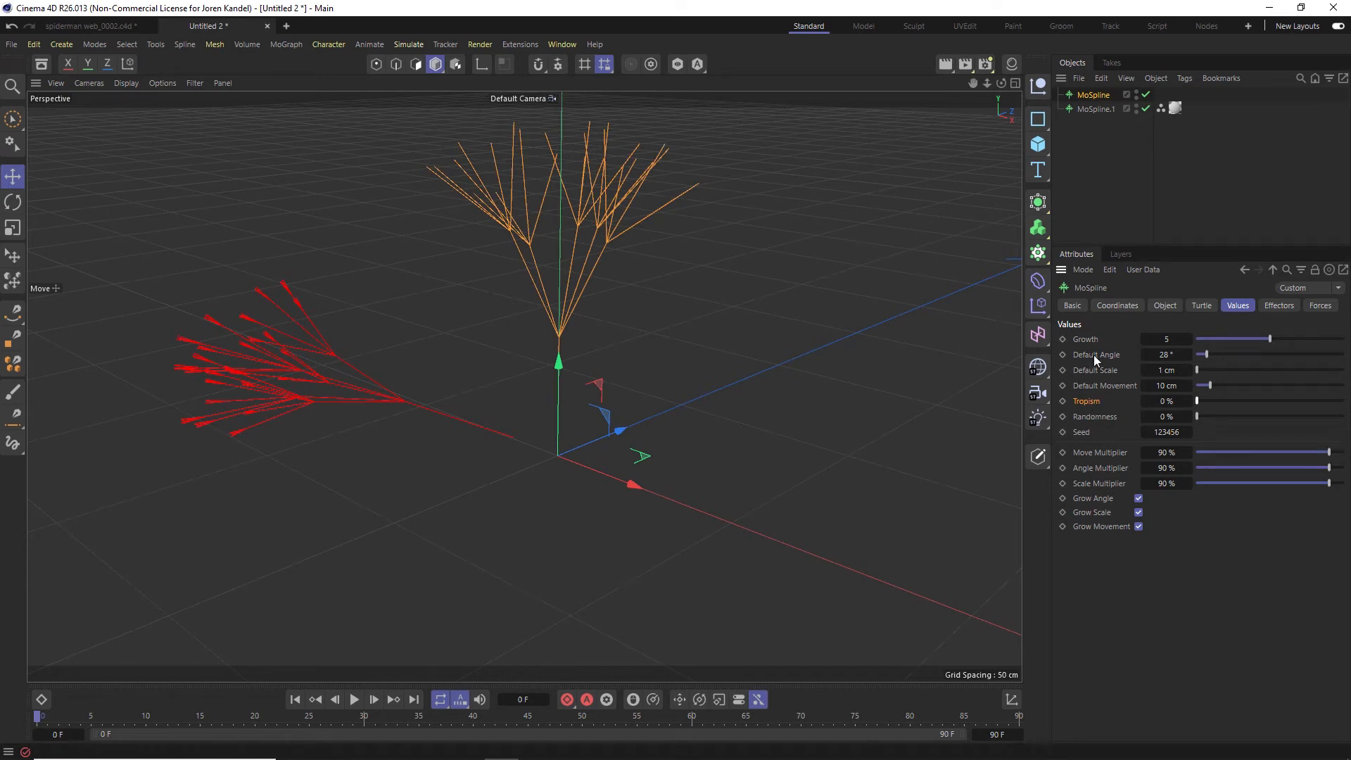
pyautogui.moveTo(1208, 353); pyautogui.dragTo(1205, 354)
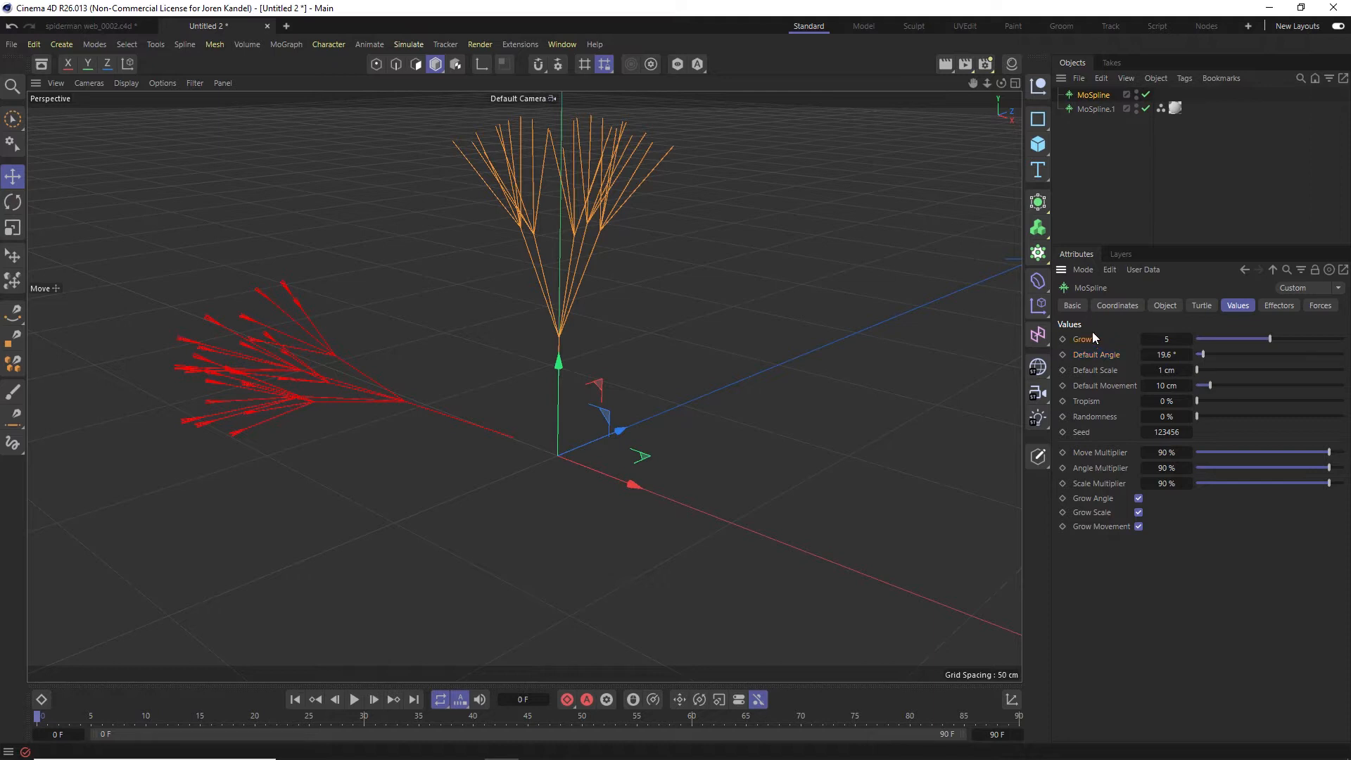
pyautogui.moveTo(1248, 340); pyautogui.dragTo(1289, 338)
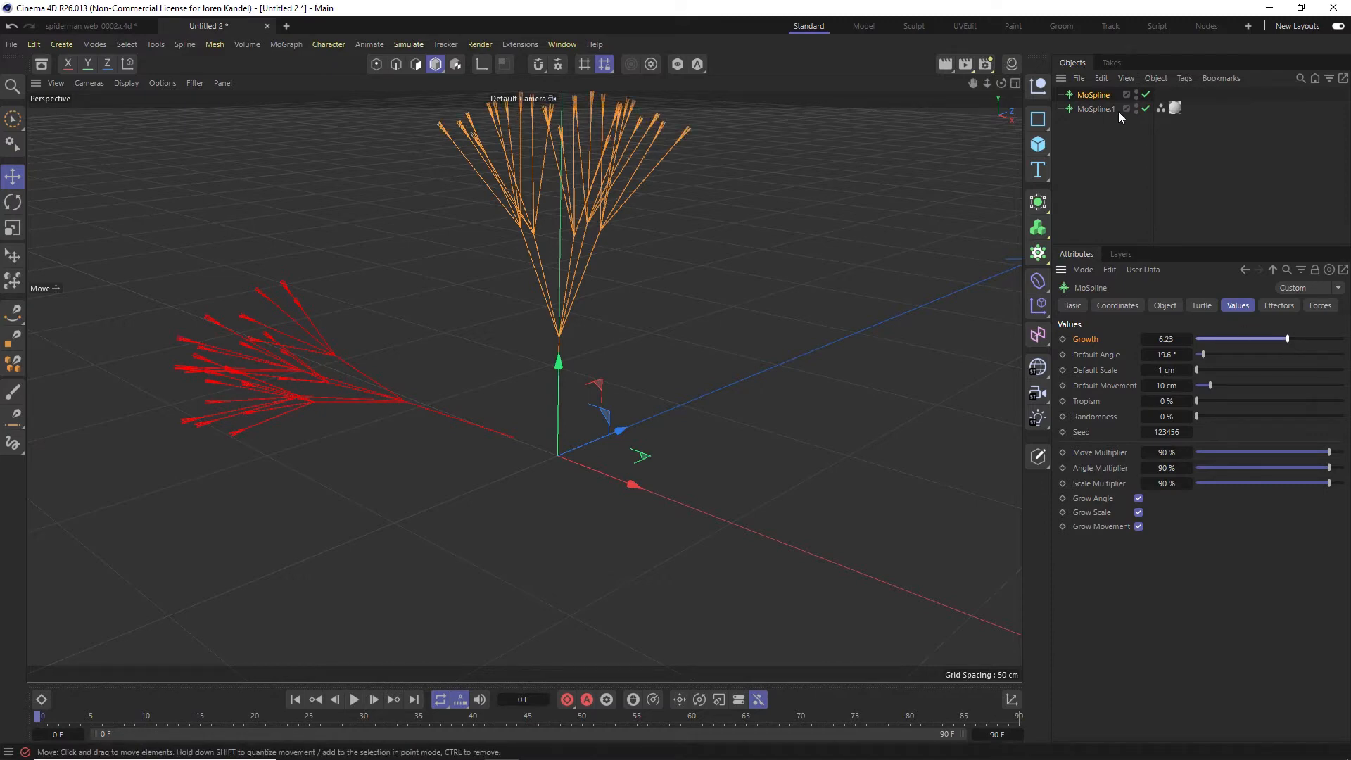
# Keyframe the new MoSpline's Growth at 6.23 on frame 5 and 0 on frame 0, and scrub through the growth
pyautogui.moveTo(980, 88); pyautogui.dragTo(974, 155)
pyautogui.moveTo(568, 348)
pyautogui.keyDown('alt'); pyautogui.mouseDown()
pyautogui.moveTo(583, 302)
pyautogui.moveTo(488, 353)
pyautogui.moveTo(572, 338)
pyautogui.mouseUp(); pyautogui.keyUp('alt')
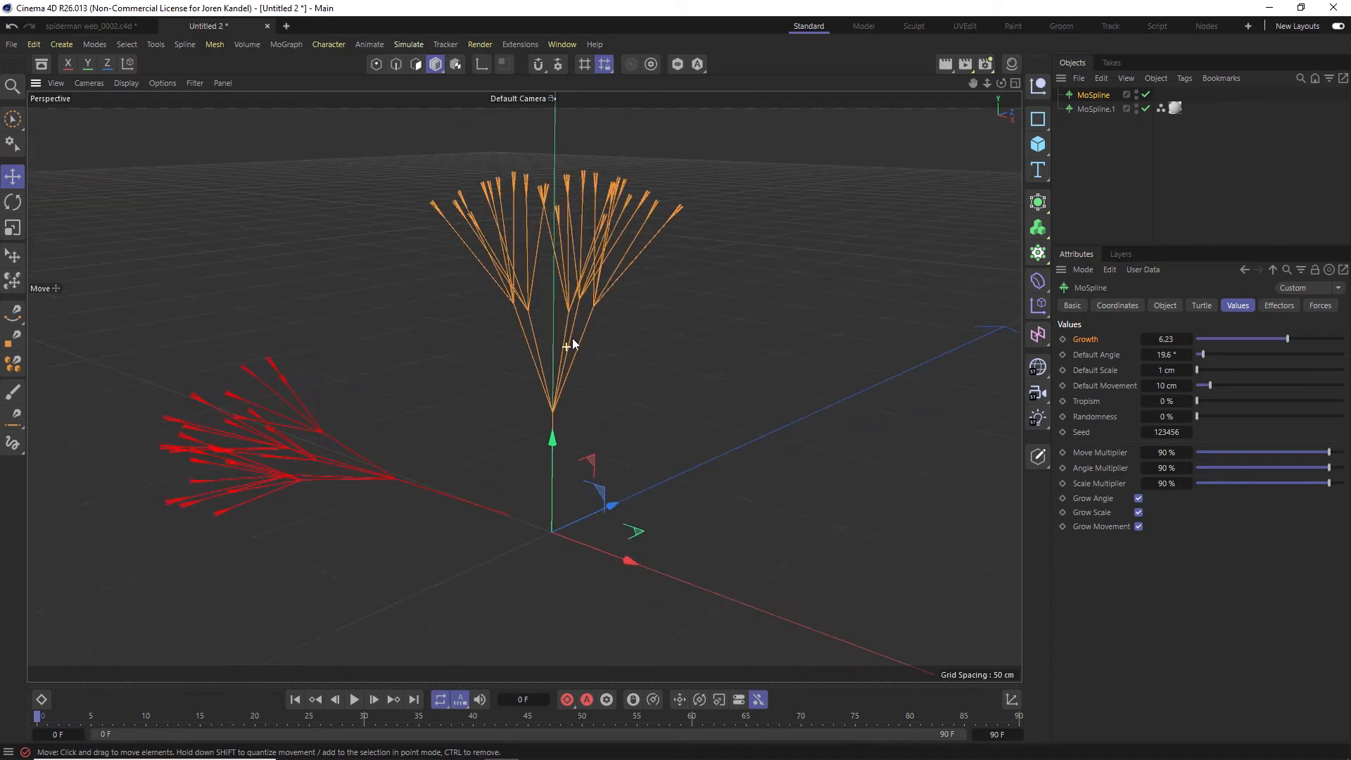
pyautogui.click(92, 721)
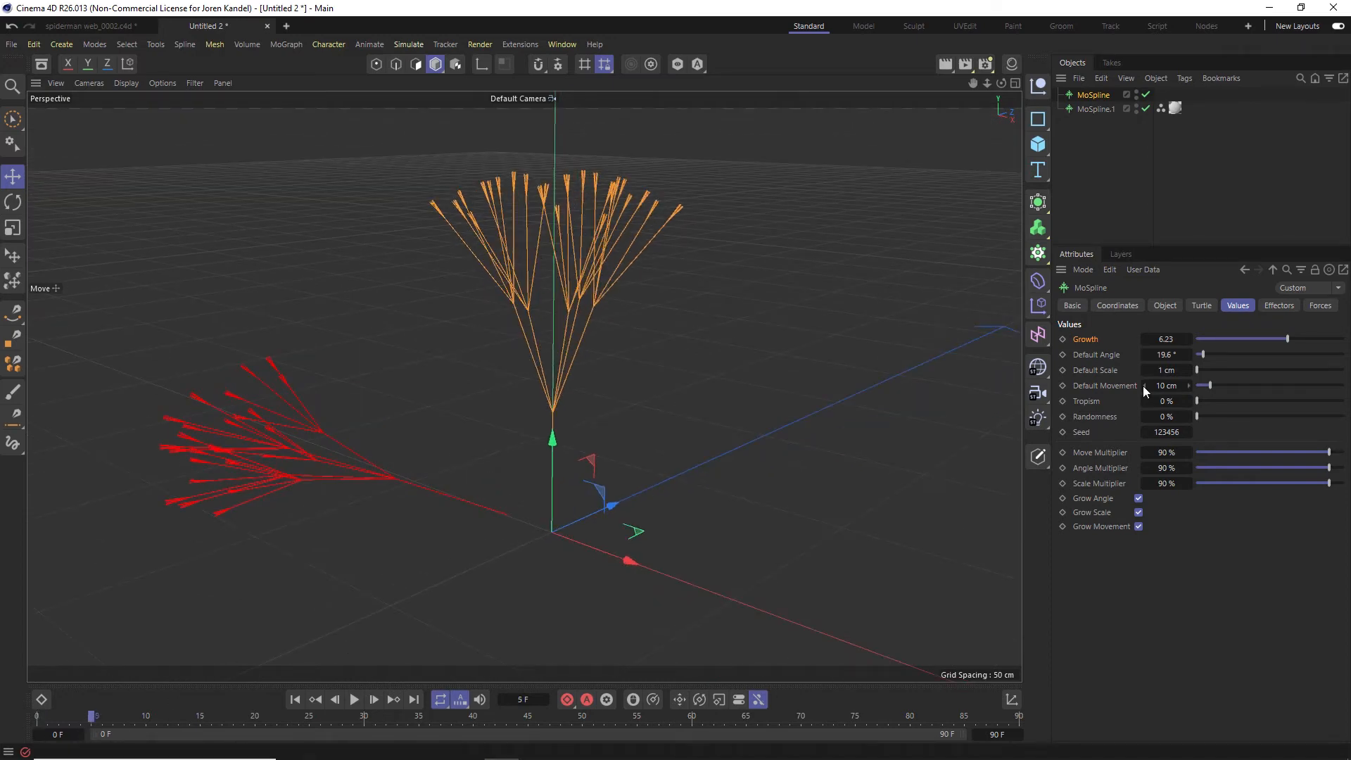
pyautogui.click(1062, 339)
pyautogui.click(295, 698)
pyautogui.moveTo(1286, 339); pyautogui.dragTo(1193, 339)
pyautogui.click(1063, 339)
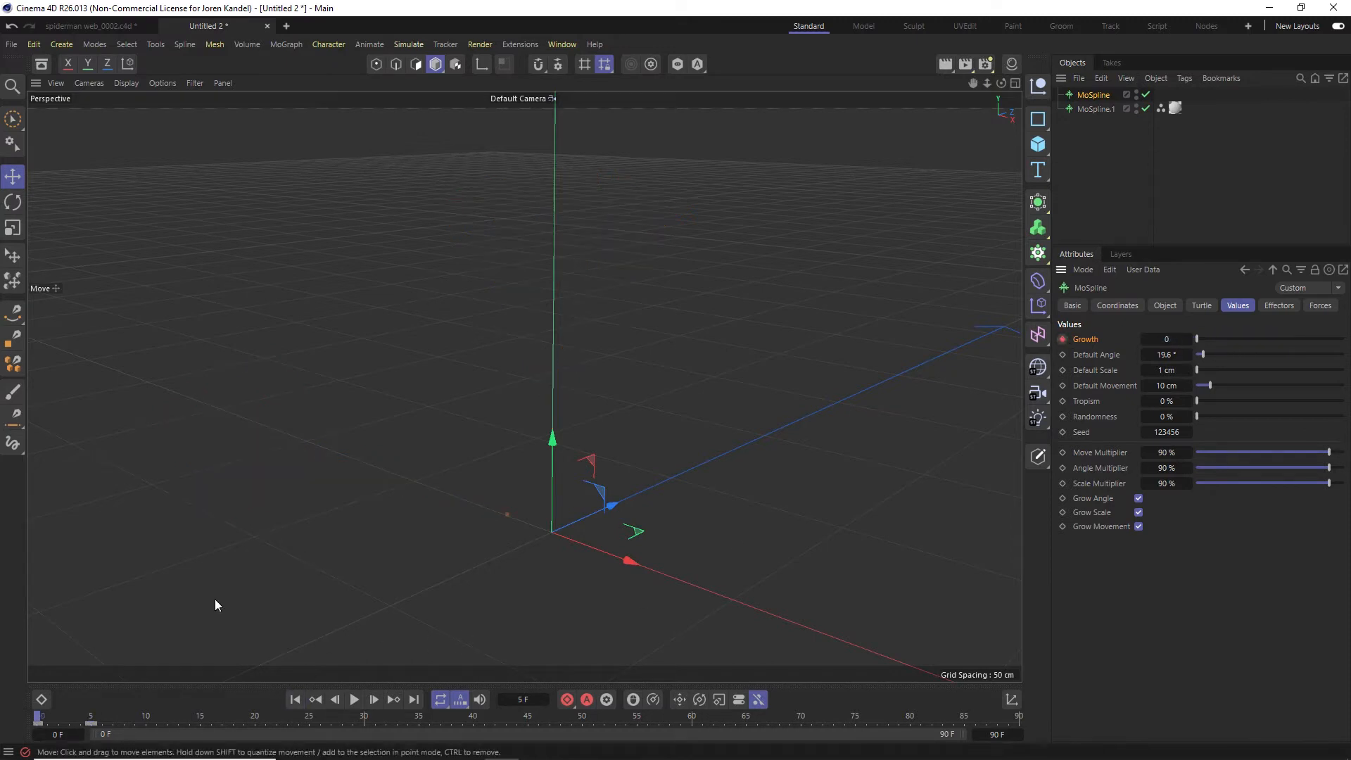
pyautogui.moveTo(39, 717); pyautogui.dragTo(112, 718)
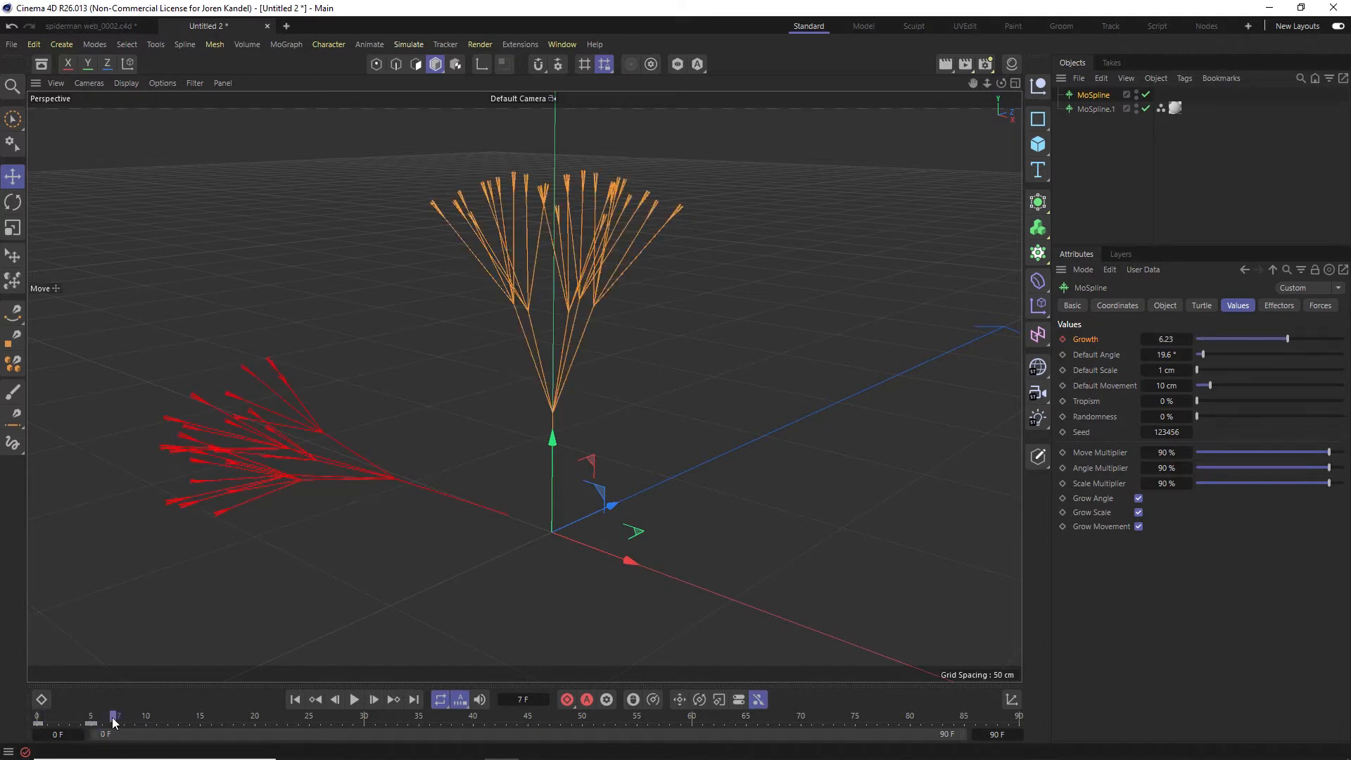
# Delete the newly built MoSpline, keeping only the pasted MoSpline.1
pyautogui.click(1108, 95)
pyautogui.press('Delete')
pyautogui.keyDown('alt'); pyautogui.moveTo(963, 295); pyautogui.dragTo(1051, 240, button='middle'); pyautogui.keyUp('alt')
pyautogui.rightClick(1095, 90)
pyautogui.click(1094, 93)
pyautogui.rightClick(1094, 92)
pyautogui.moveTo(1180, 235)
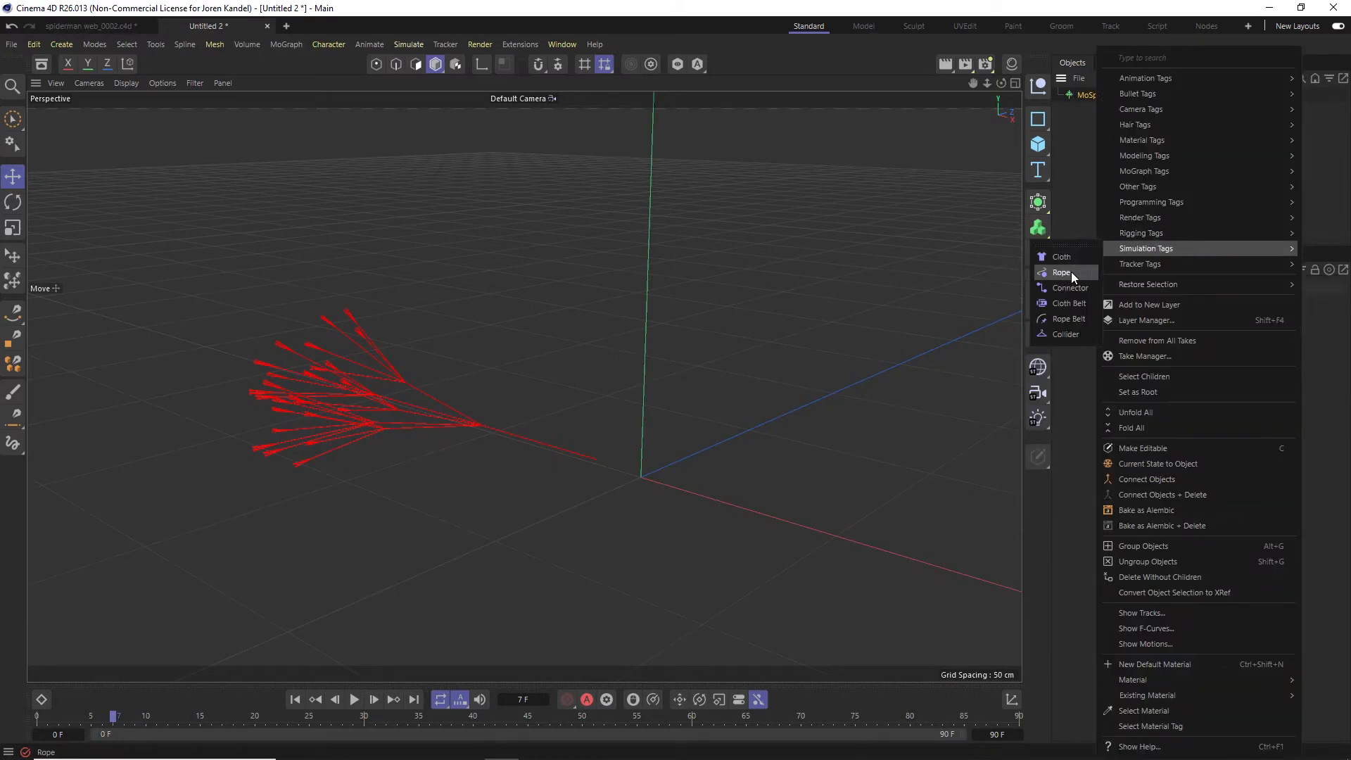
pyautogui.click(1075, 194)
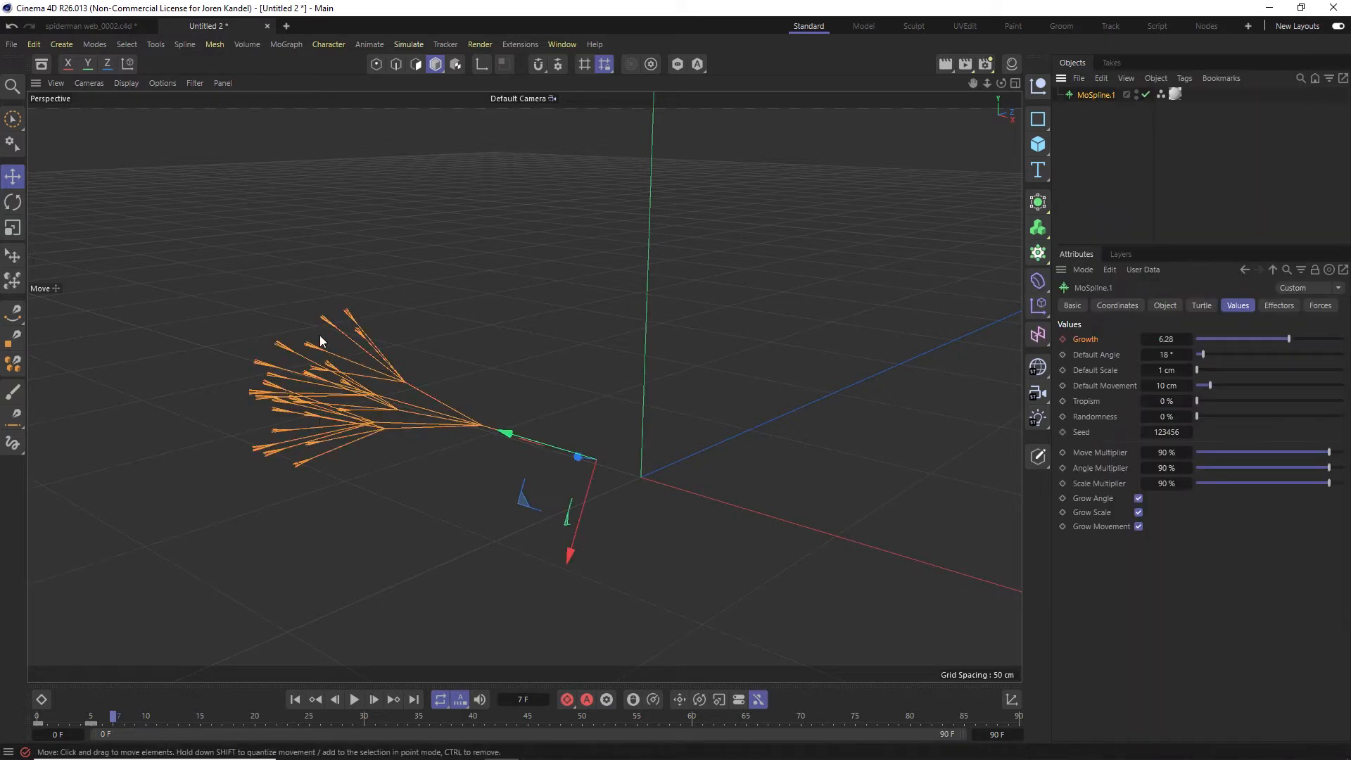
# Switch to point mode and duplicate MoSpline.1 as a backup, hiding the copy in viewport and render and disabling it
pyautogui.click(376, 65)
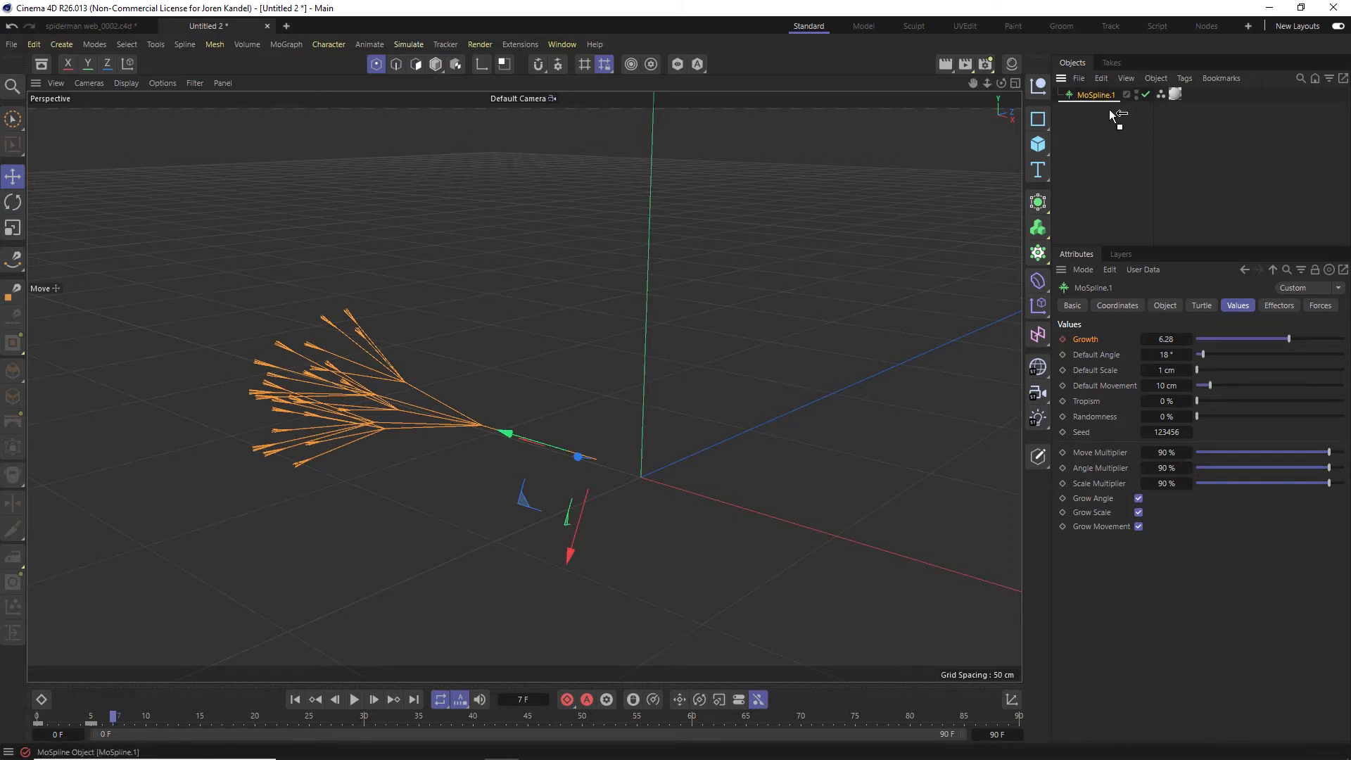
pyautogui.moveTo(1115, 113)
pyautogui.keyDown('ctrl'); pyautogui.mouseDown()
pyautogui.moveTo(1087, 111)
pyautogui.moveTo(1098, 103)
pyautogui.mouseUp(); pyautogui.keyUp('ctrl')
pyautogui.keyDown('alt'); pyautogui.click(1135, 110); pyautogui.keyUp('alt')
pyautogui.keyDown('alt'); pyautogui.click(1135, 109); pyautogui.keyUp('alt')
pyautogui.click(1144, 109)
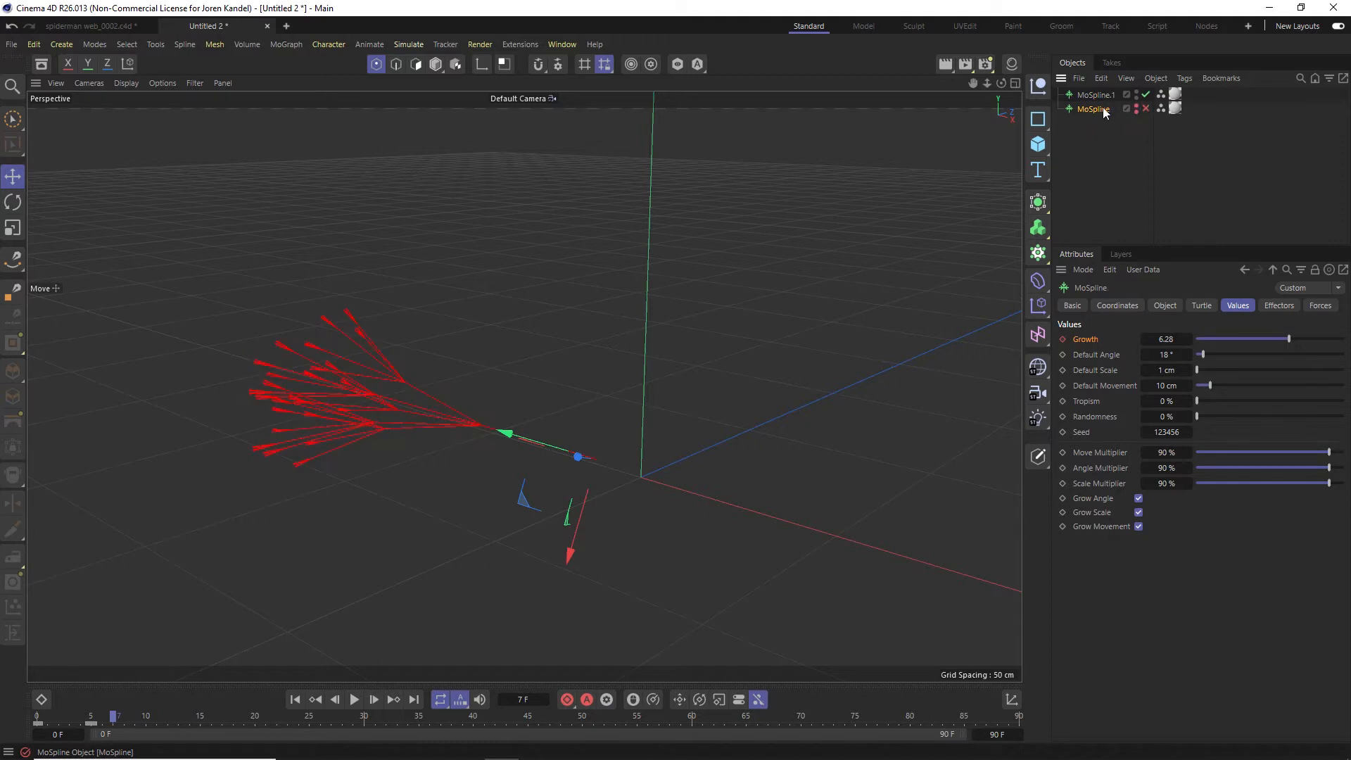
# Convert MoSpline.1 into an editable spline
pyautogui.click(1106, 97)
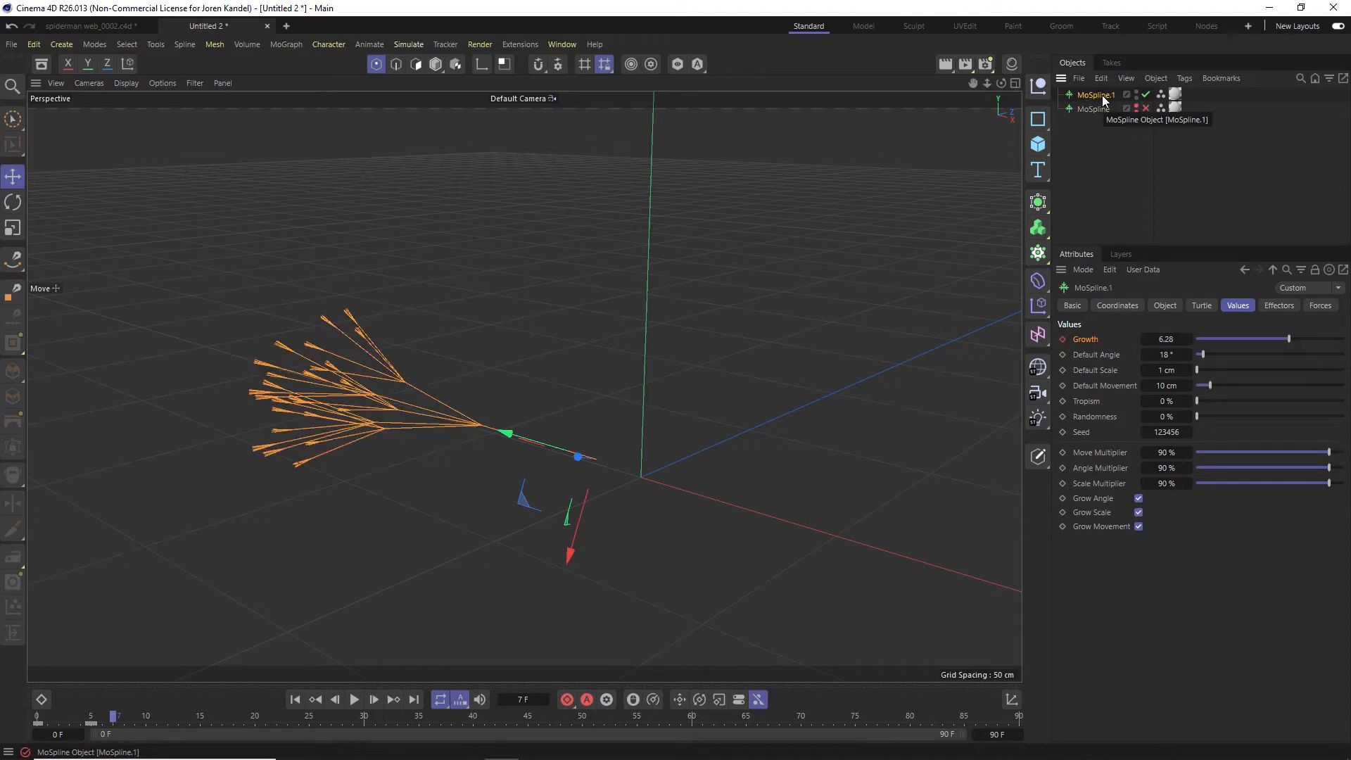
pyautogui.press('c')
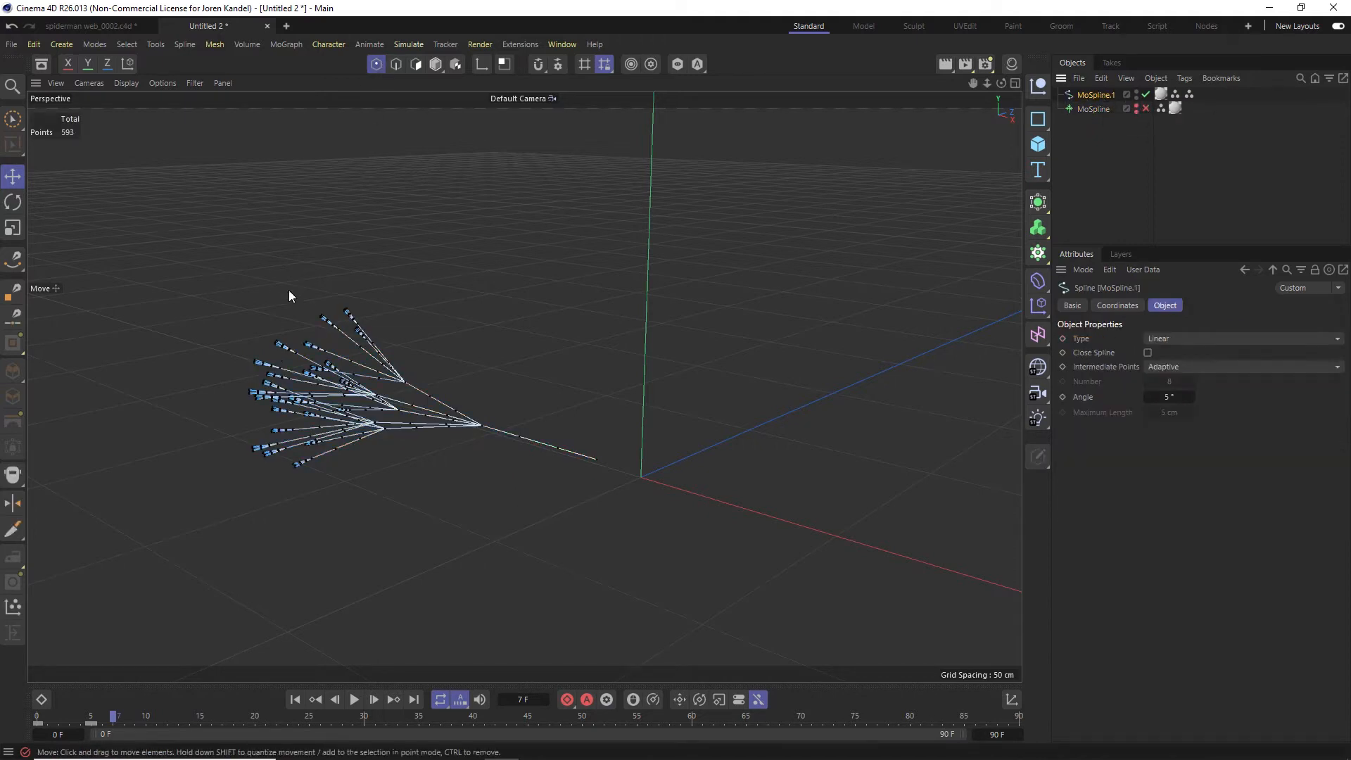
# Live-select branch-tip points and the root point of the editable spline, and recall its stored point selection
pyautogui.press('9')
pyautogui.keyDown('alt'); pyautogui.moveTo(398, 297); pyautogui.dragTo(420, 295); pyautogui.keyUp('alt')
pyautogui.click(307, 326)
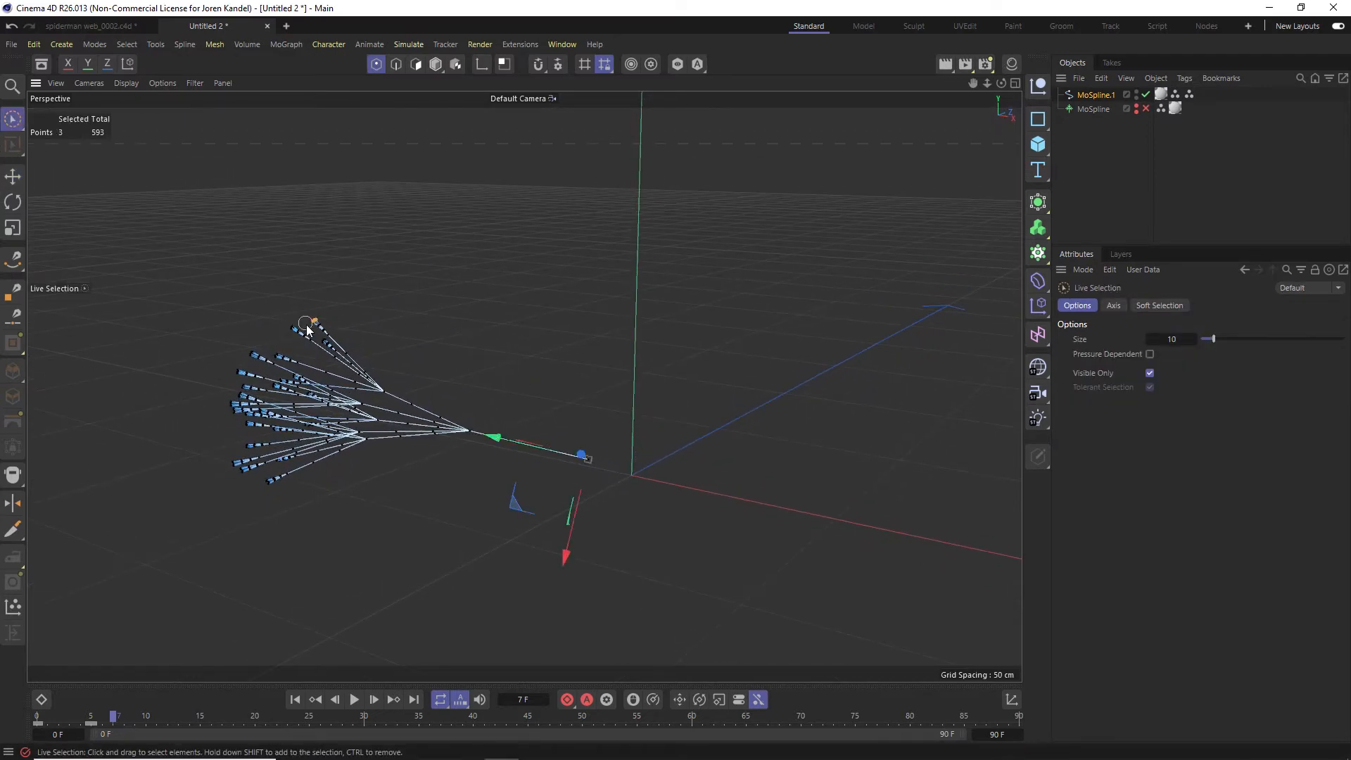
pyautogui.moveTo(307, 318)
pyautogui.mouseDown()
pyautogui.moveTo(233, 371)
pyautogui.moveTo(258, 488)
pyautogui.moveTo(239, 464)
pyautogui.moveTo(255, 366)
pyautogui.mouseUp()
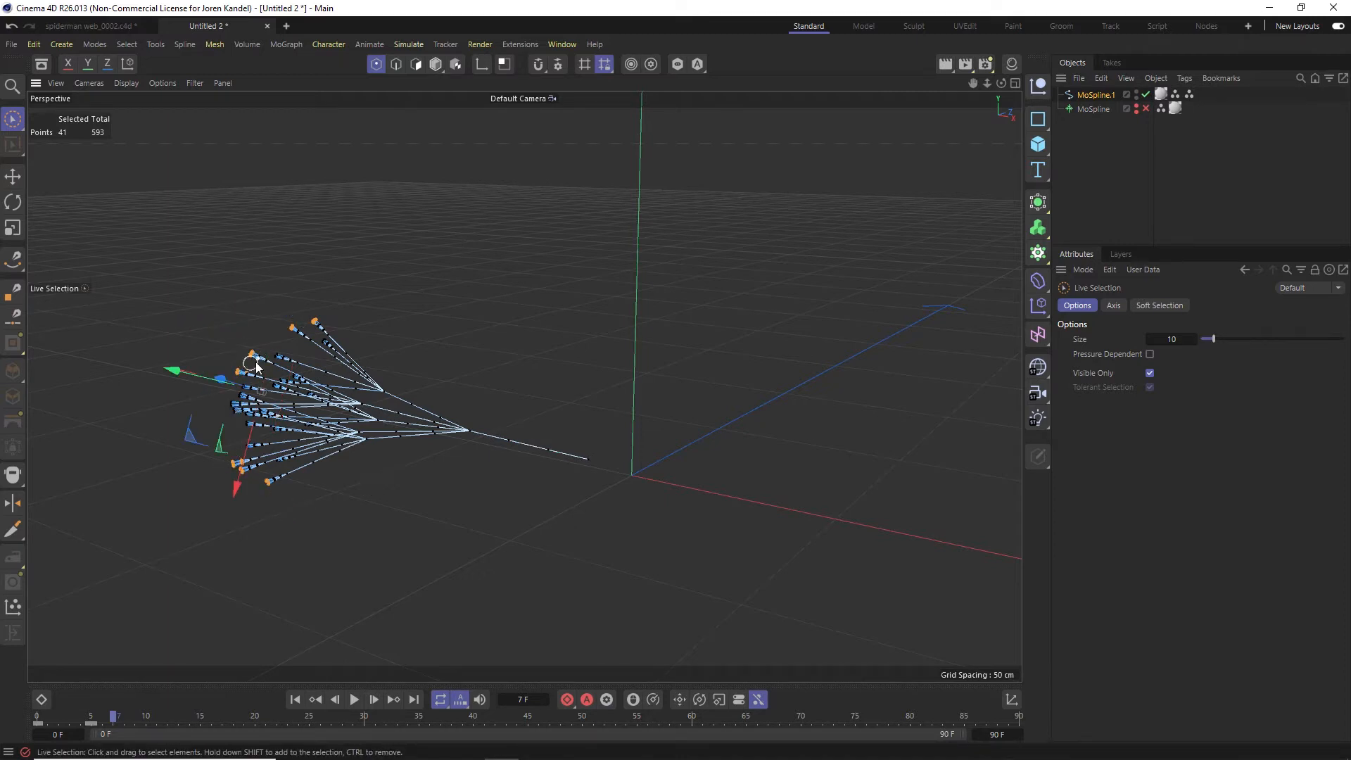
pyautogui.keyDown('shift'); pyautogui.click(594, 458); pyautogui.keyUp('shift')
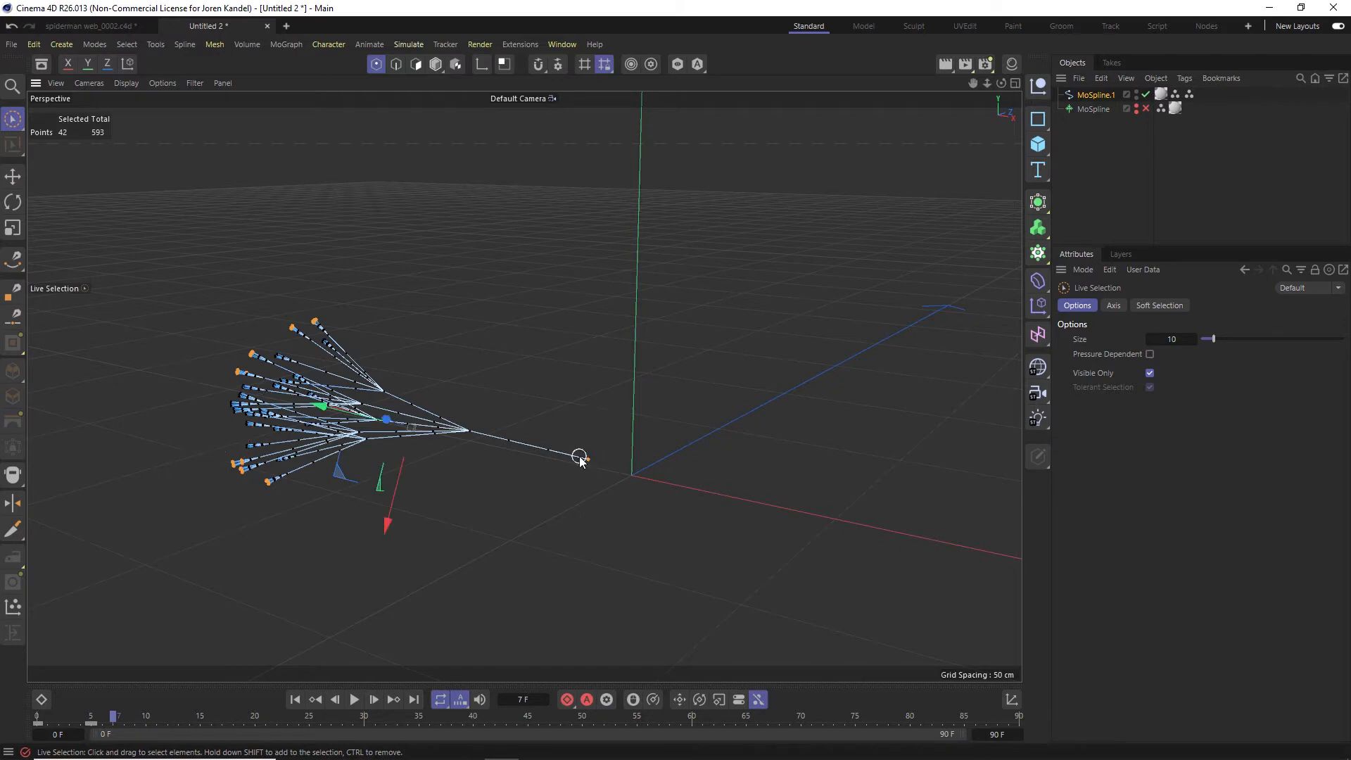
pyautogui.doubleClick(1175, 95)
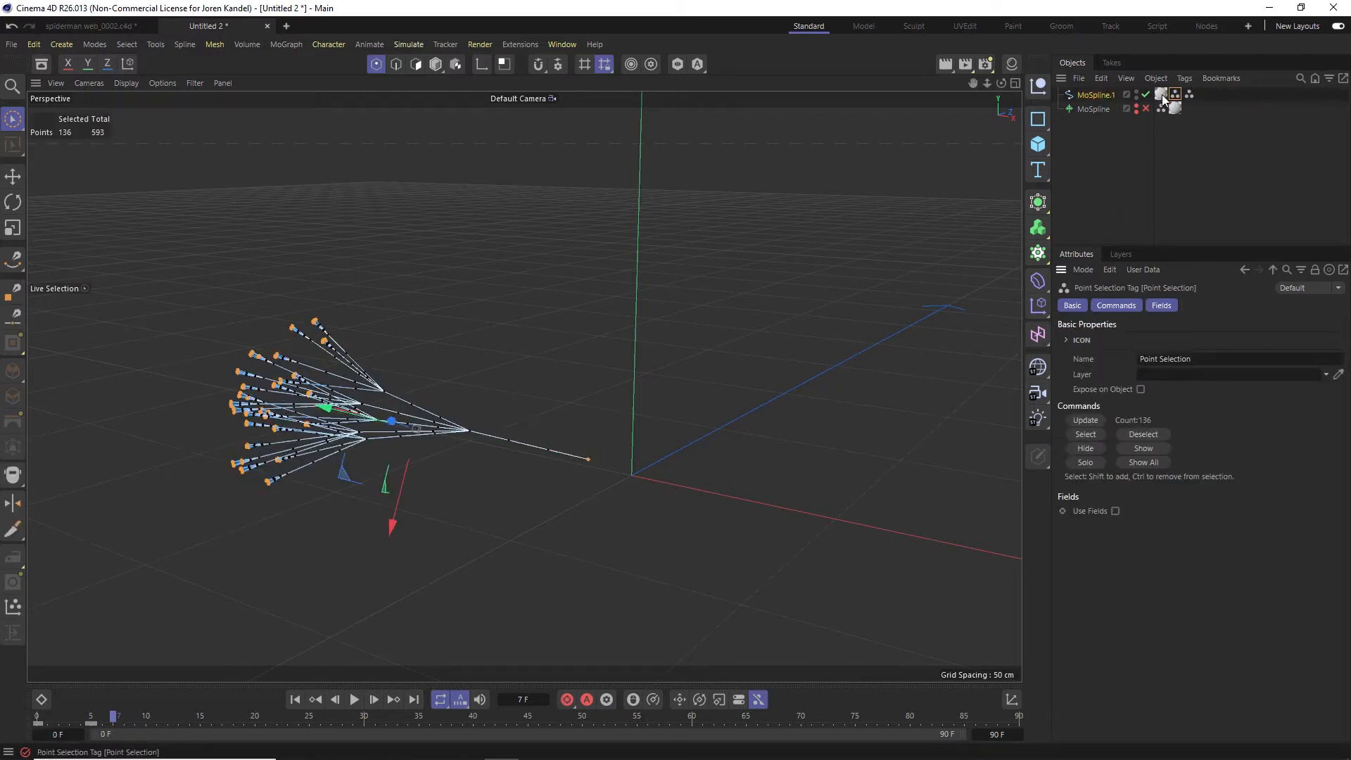
# Live-select some branch-tip points of MoSpline.1 to show storing a selection, and recall the stored point selection
pyautogui.click(630, 337)
pyautogui.moveTo(344, 304)
pyautogui.mouseDown()
pyautogui.moveTo(231, 356)
pyautogui.moveTo(234, 402)
pyautogui.mouseUp()
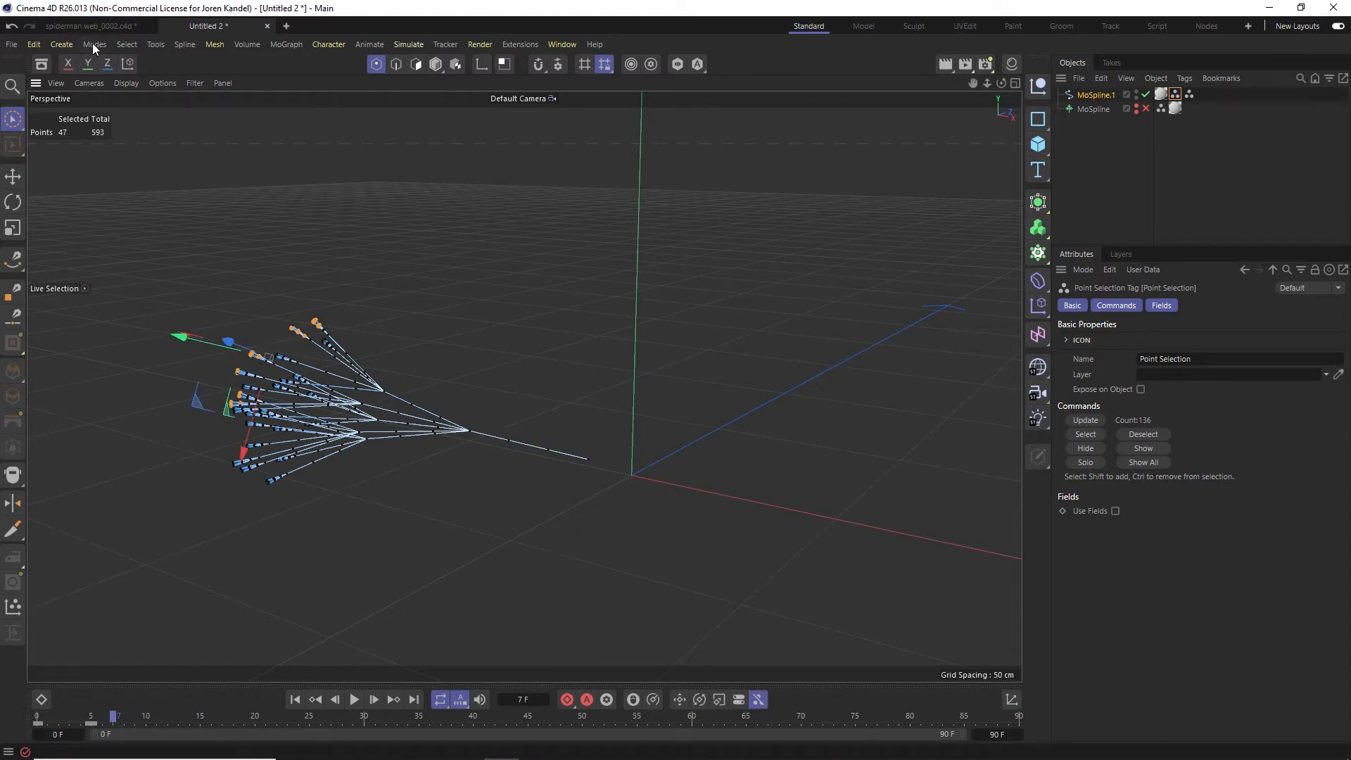
pyautogui.click(126, 44)
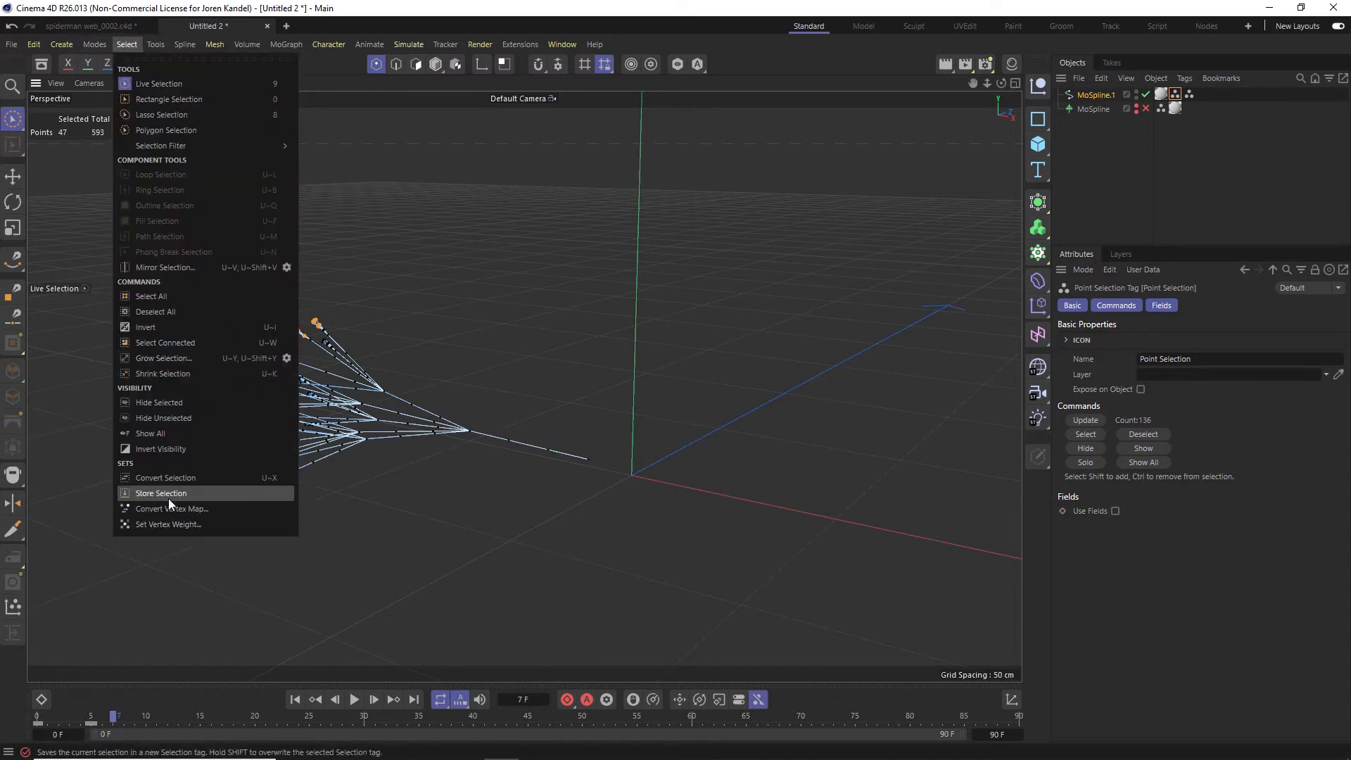
pyautogui.click(1197, 197)
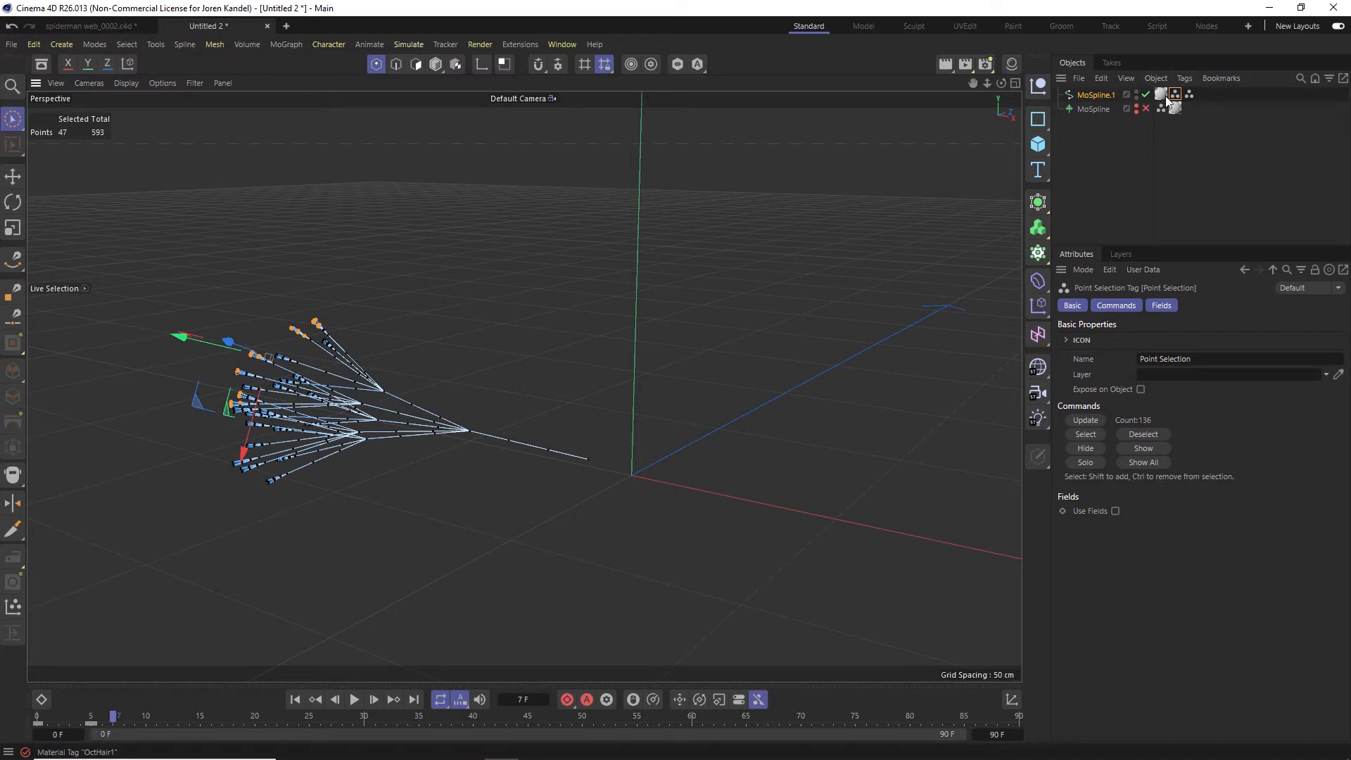
pyautogui.doubleClick(1176, 94)
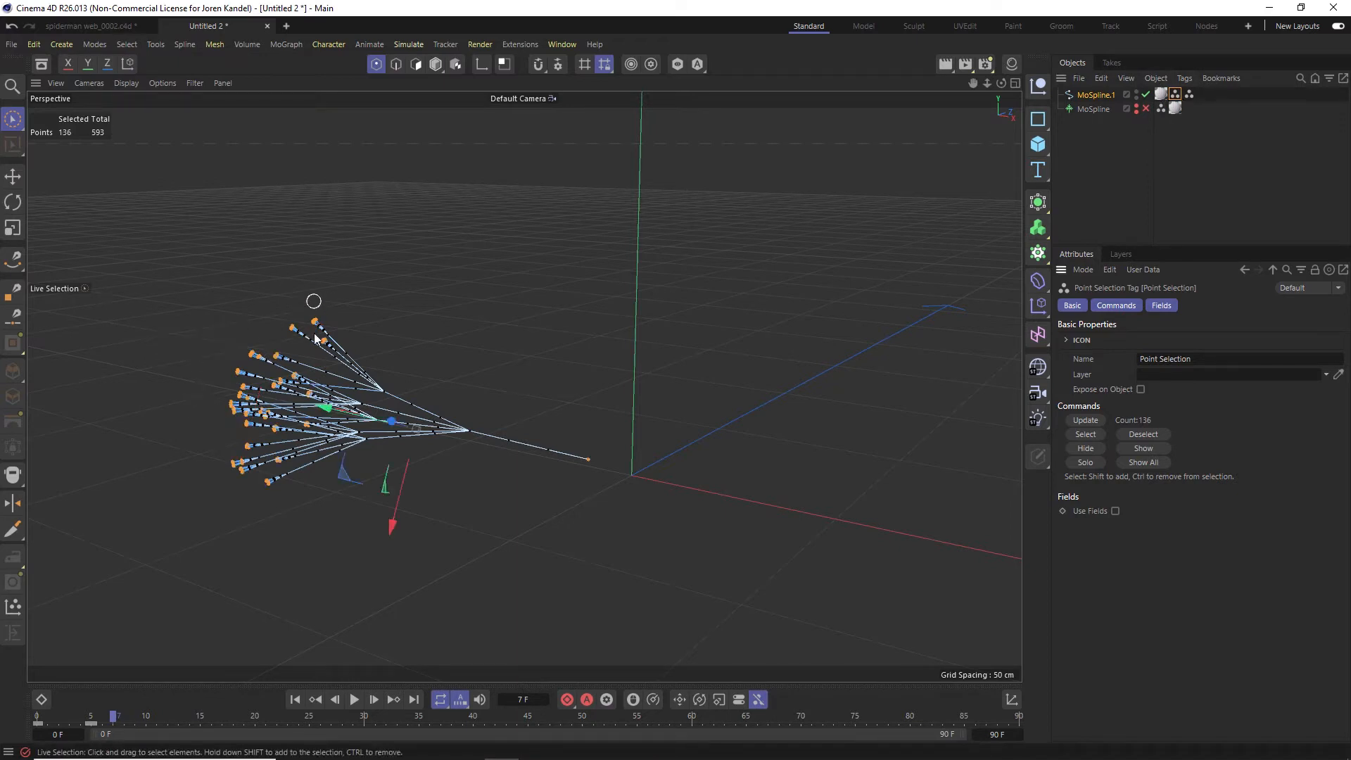
# Add a Rope simulation tag to MoSpline.1
pyautogui.rightClick(1105, 97)
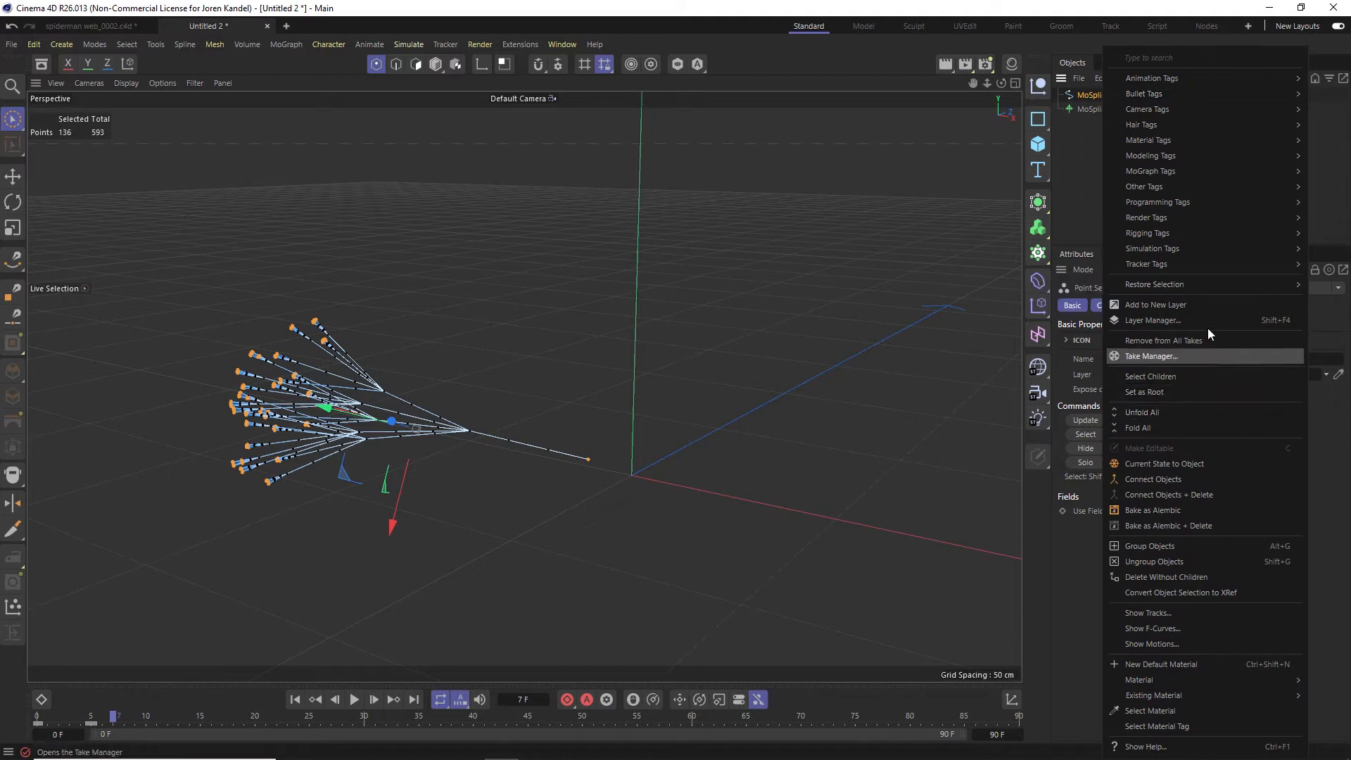
pyautogui.moveTo(1143, 246)
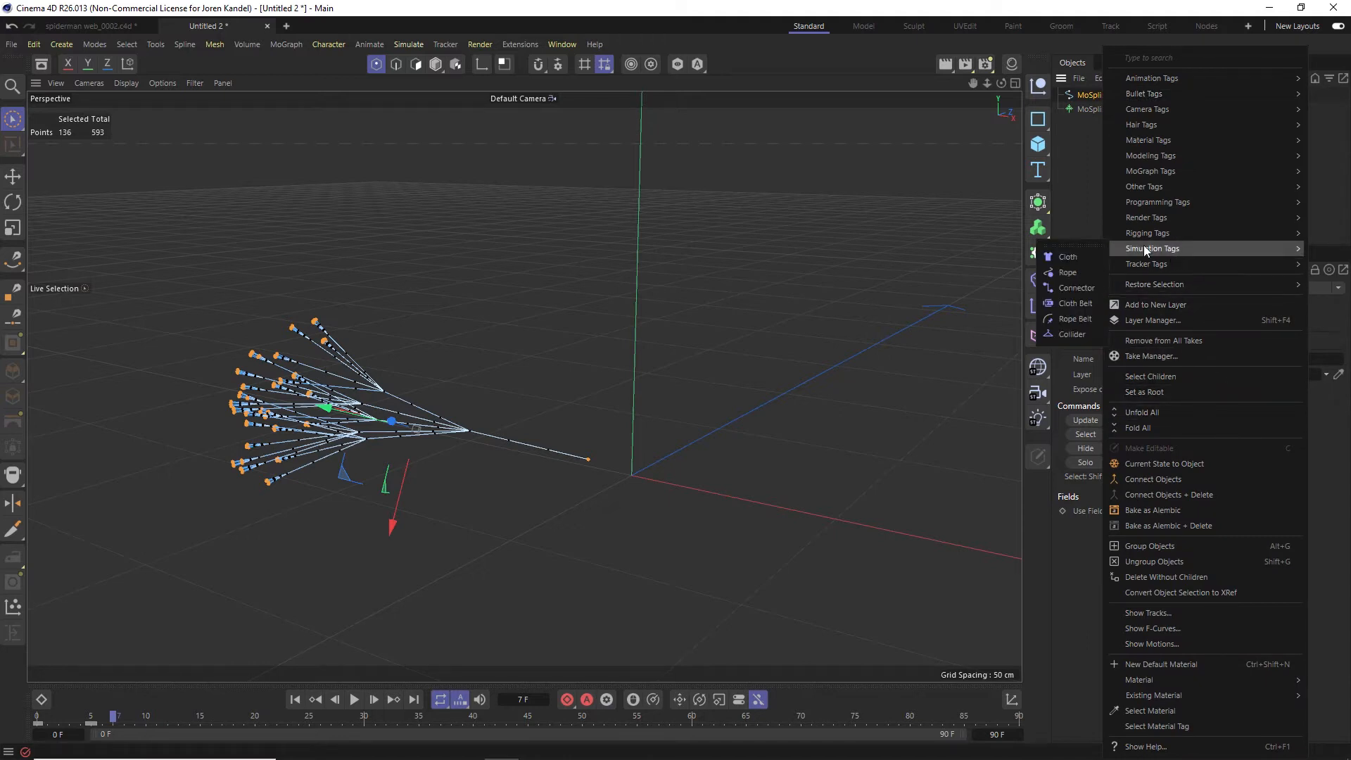
pyautogui.click(1066, 275)
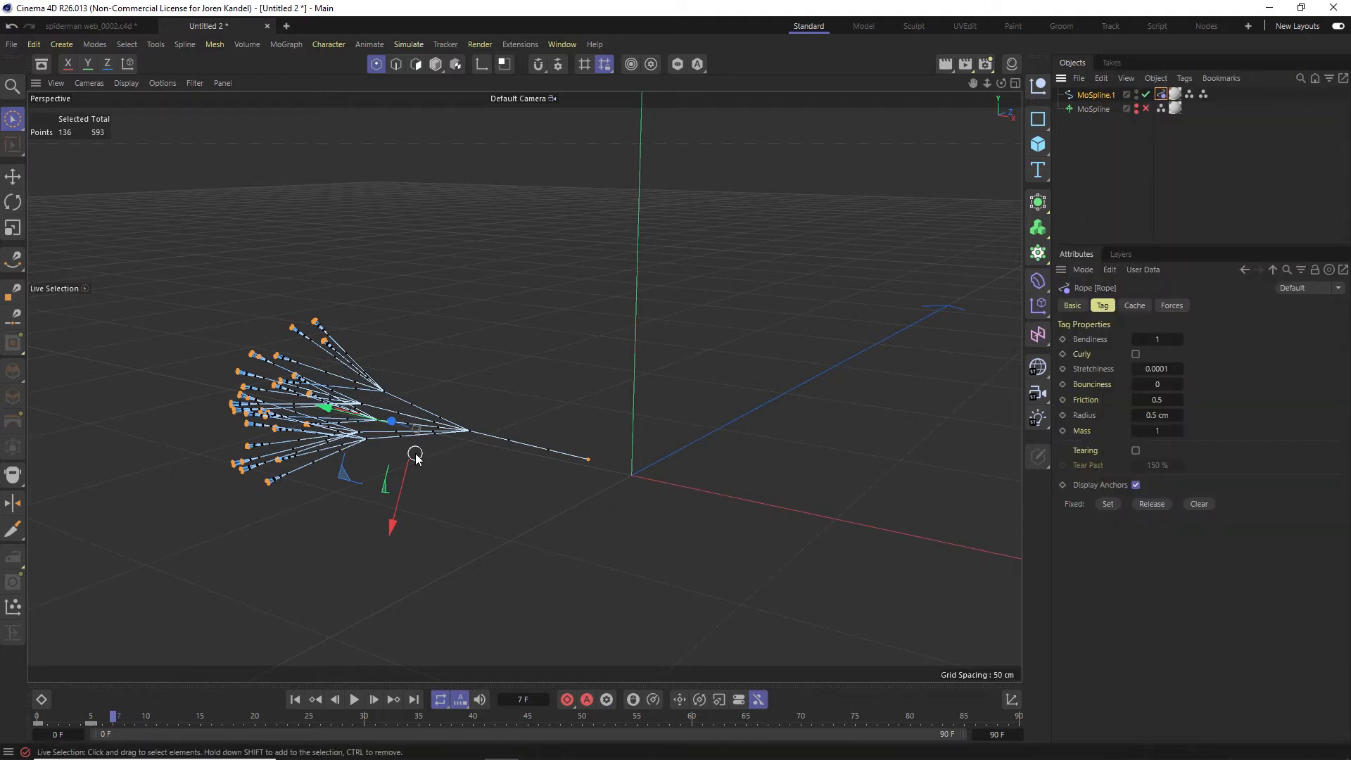
# Set the Rope tag's Bendiness to 3, Stretchiness to 1 and Radius to 1 cm
pyautogui.doubleClick(1159, 340)
pyautogui.write('3')
pyautogui.press('Tab')
pyautogui.press('Tab')
pyautogui.write('1')
pyautogui.press('Tab')
pyautogui.press('Tab')
pyautogui.press('Tab')
pyautogui.write('1')
pyautogui.press('Tab')
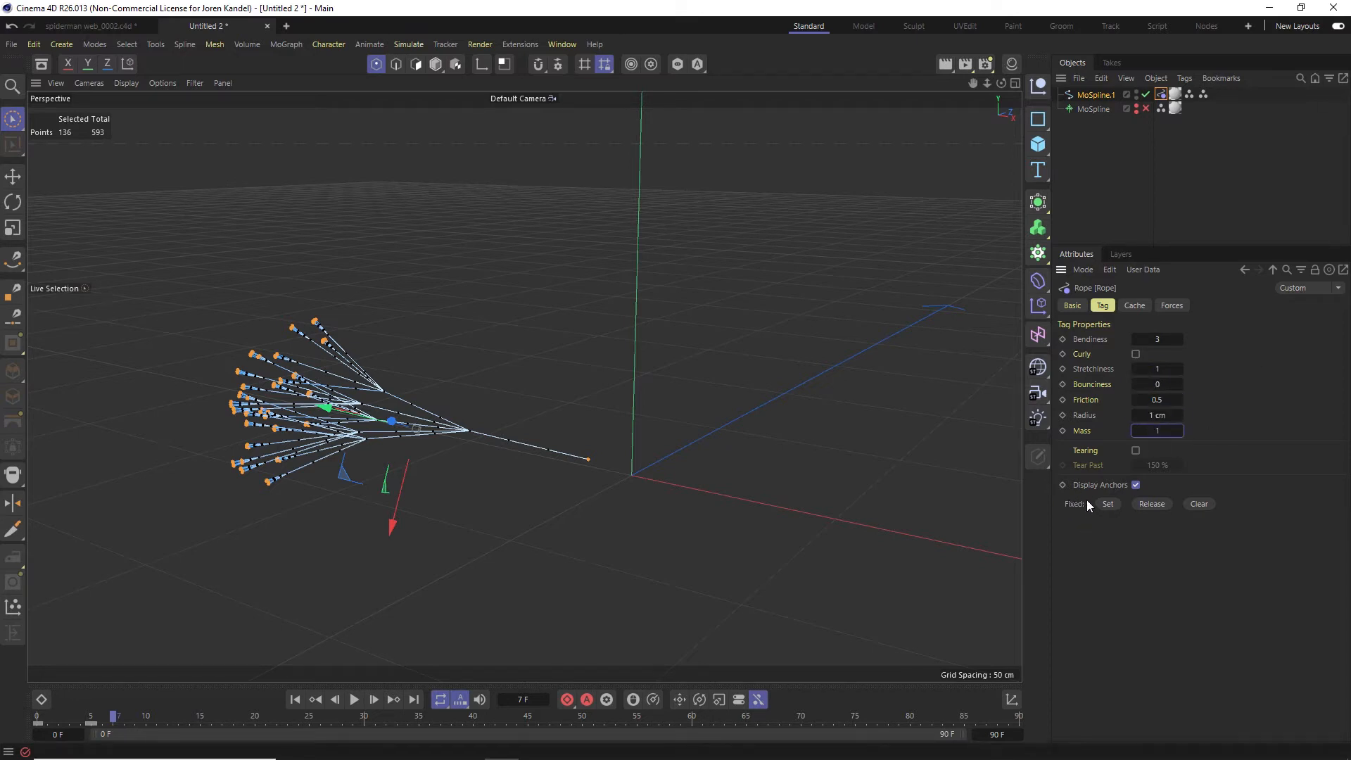
# Fix the selected tip and root points as rope anchors and return to model mode
pyautogui.click(1107, 504)
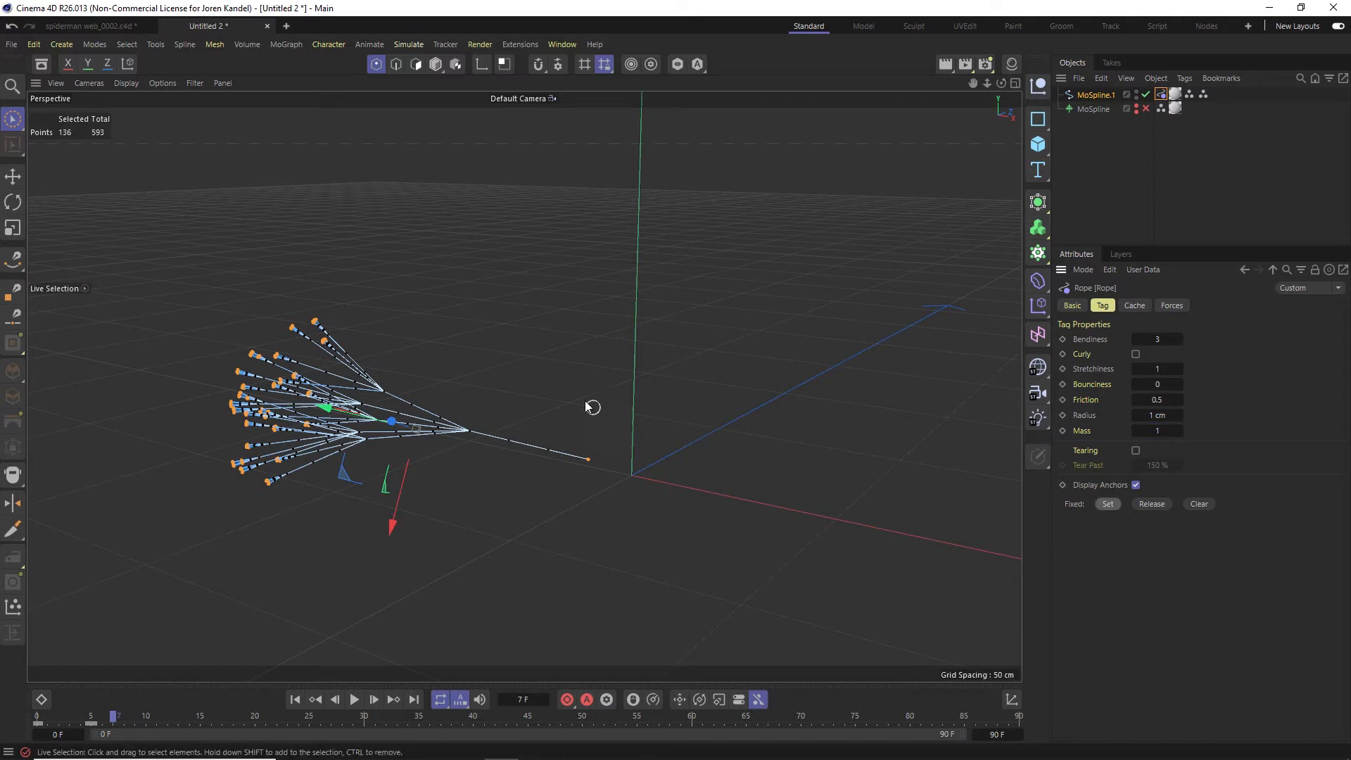
pyautogui.click(435, 66)
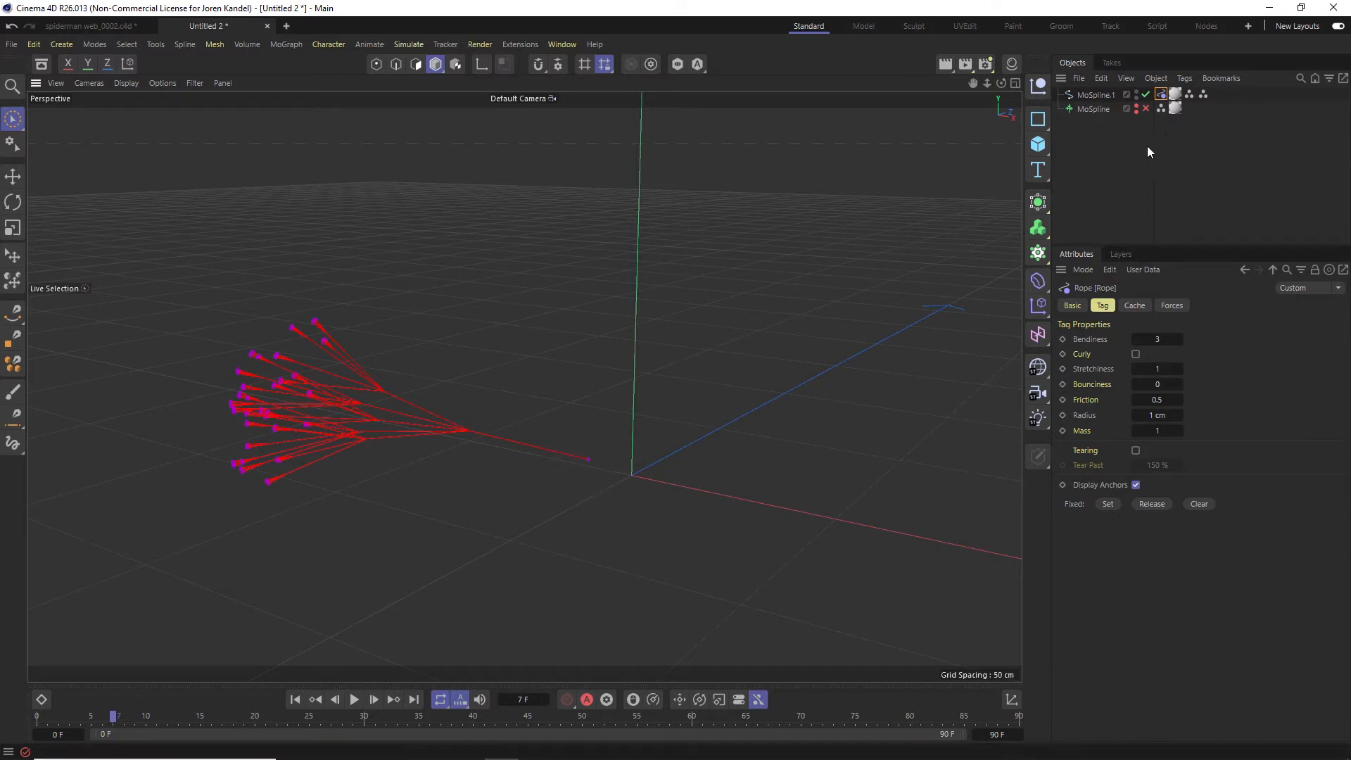
pyautogui.moveTo(447, 483)
pyautogui.keyDown('alt'); pyautogui.mouseDown()
pyautogui.moveTo(439, 440)
pyautogui.moveTo(438, 459)
pyautogui.mouseUp(); pyautogui.keyUp('alt')
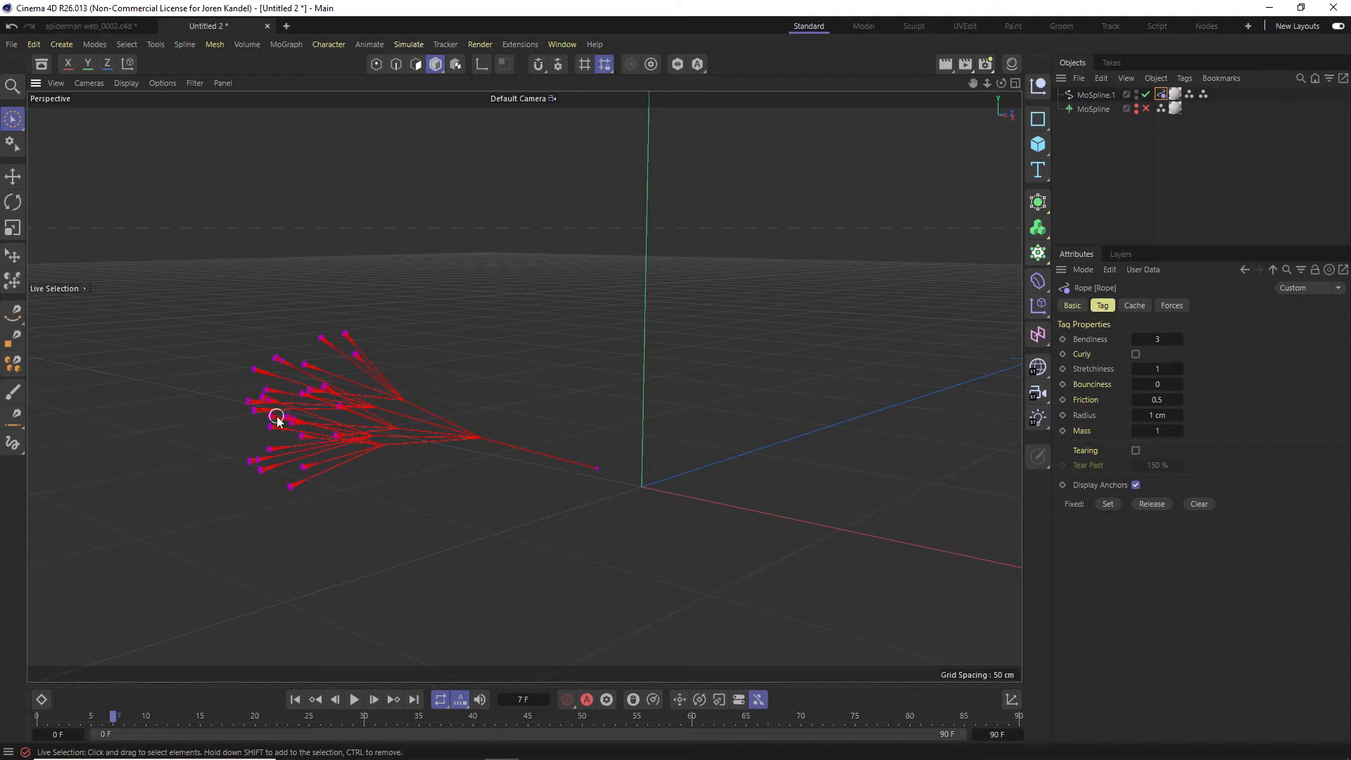
# Add a Connector simulation tag to MoSpline.1 and enable its Same Object and Update Live options
pyautogui.rightClick(1092, 94)
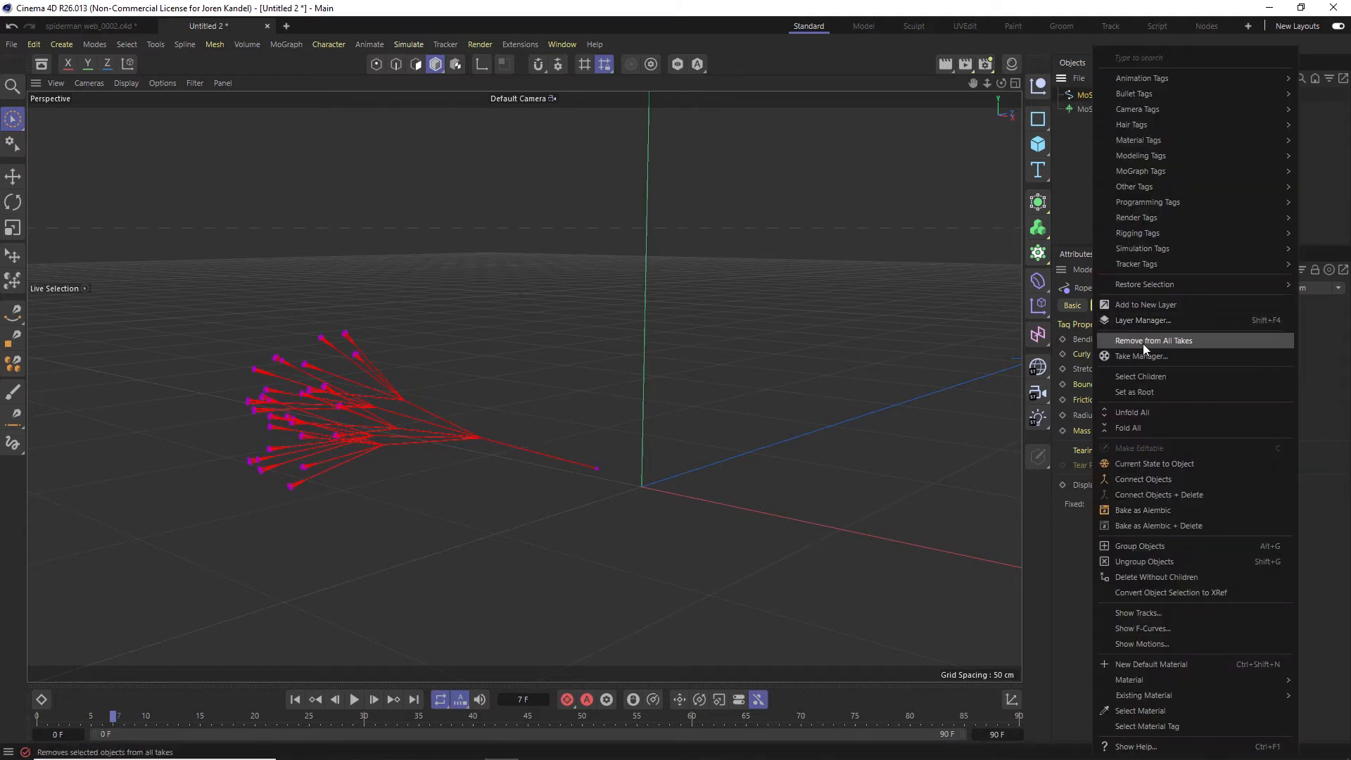
pyautogui.moveTo(1162, 250)
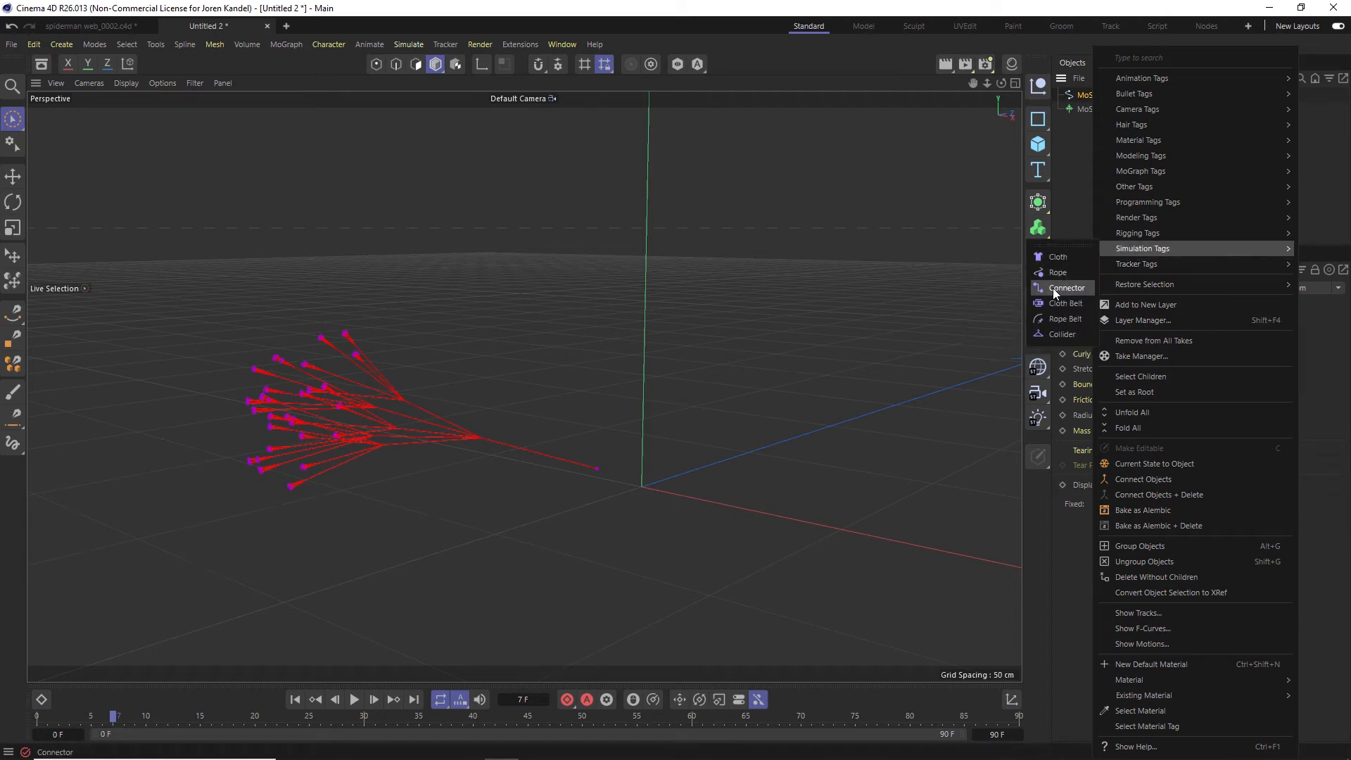
pyautogui.click(1070, 288)
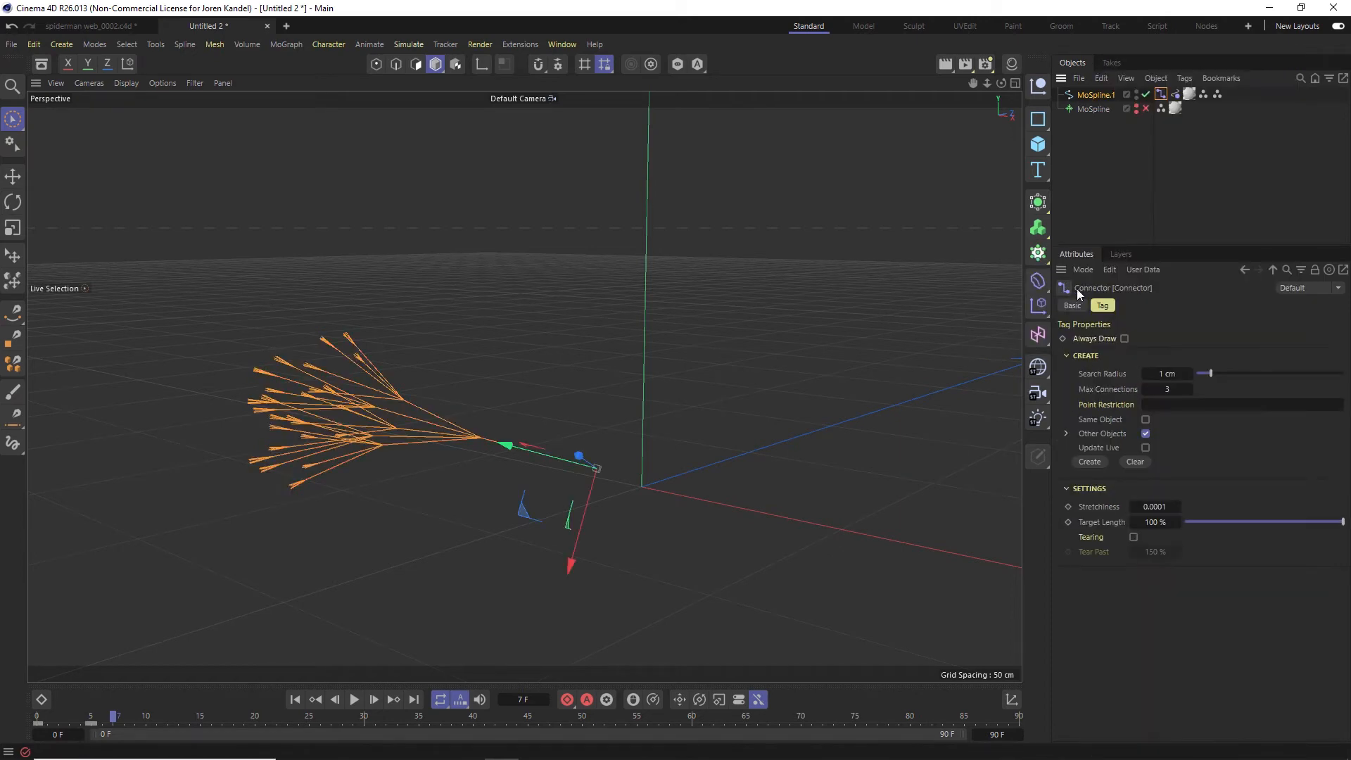
pyautogui.click(1094, 373)
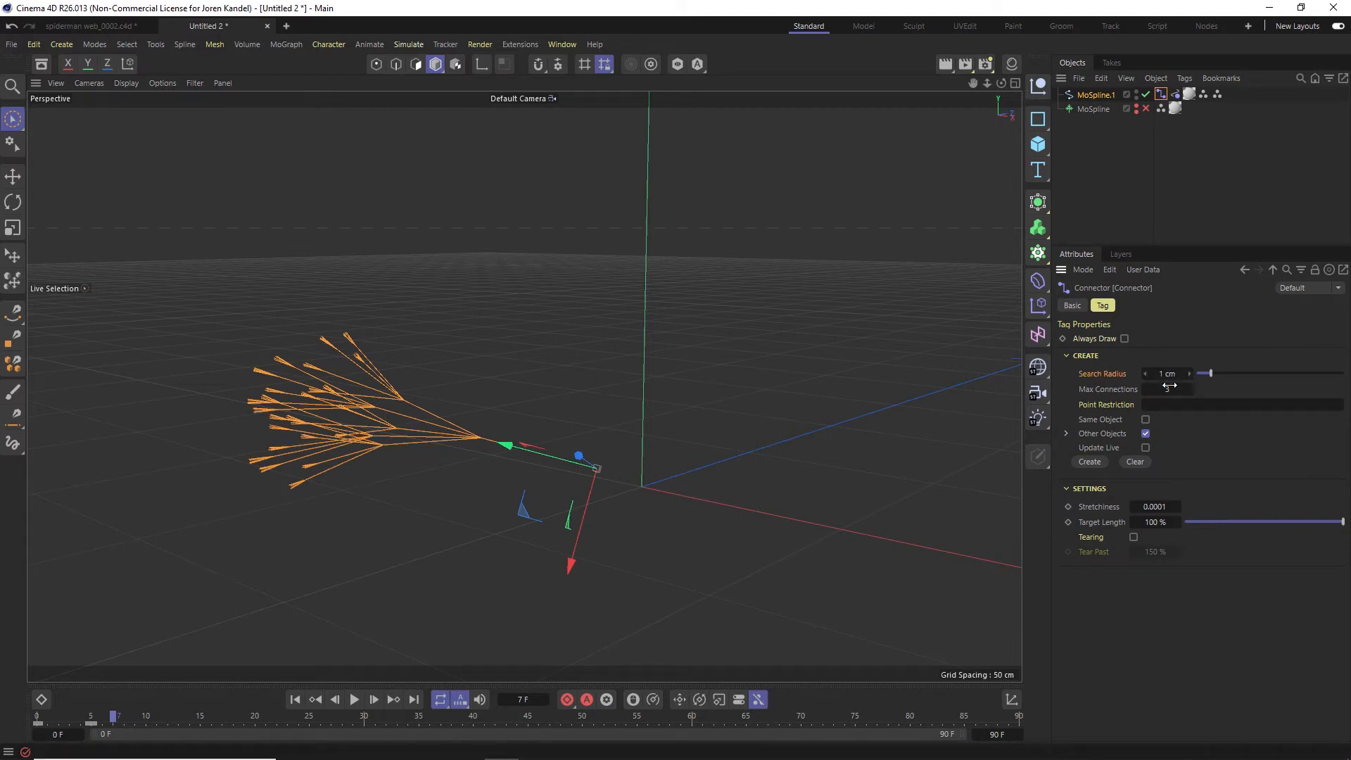
pyautogui.click(1145, 420)
pyautogui.click(1145, 448)
# Set the Connector's Search Radius to 10 cm and Max Connections to 20
pyautogui.moveTo(1215, 372); pyautogui.dragTo(1320, 376)
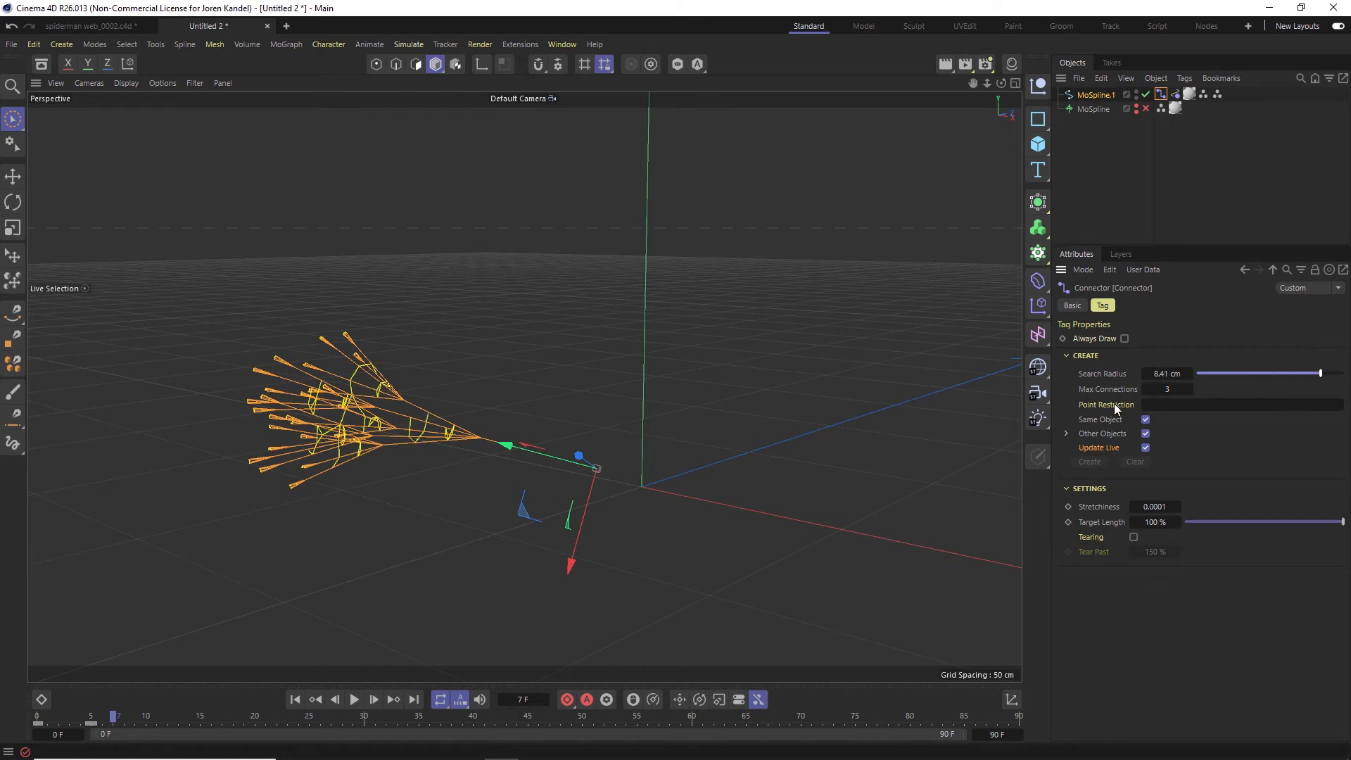
pyautogui.moveTo(1167, 389)
pyautogui.mouseDown()
pyautogui.moveTo(1189, 388)
pyautogui.moveTo(1167, 388)
pyautogui.mouseUp()
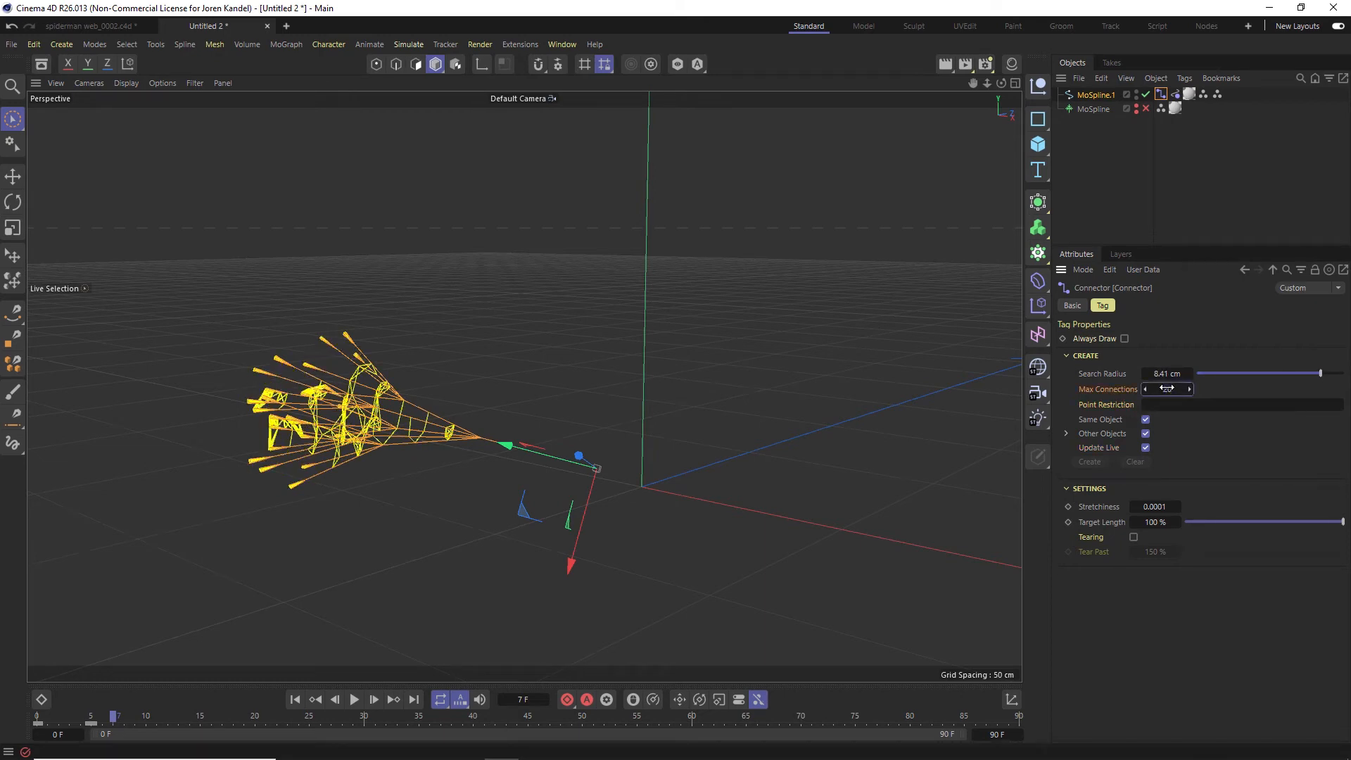
pyautogui.moveTo(1321, 375); pyautogui.dragTo(1342, 373)
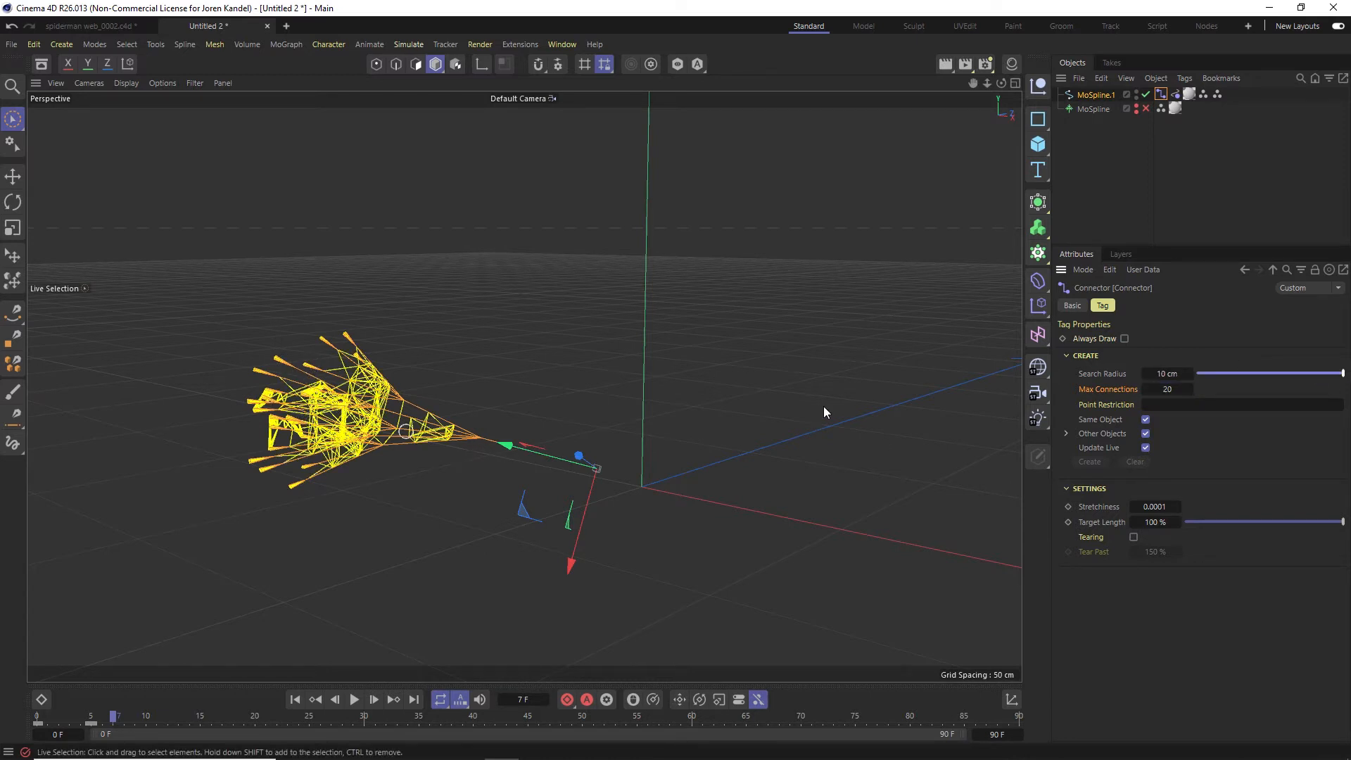
# Set the Connector's Stretchiness to 5 and Target Length to 5 %
pyautogui.click(1143, 506)
pyautogui.write('5')
pyautogui.press('Tab')
pyautogui.write('5')
pyautogui.press('Return')
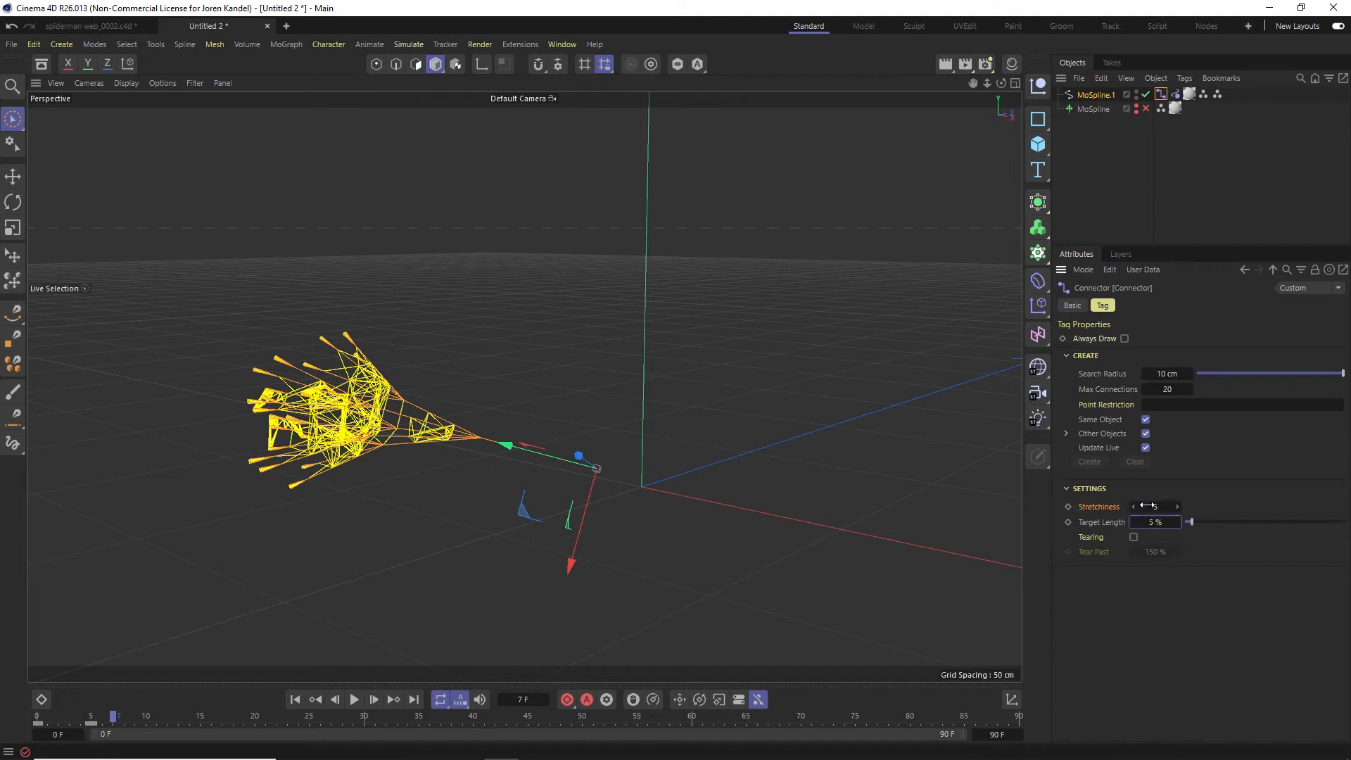
# Play the web simulation from frame 0 with nothing selected and stop the playback
pyautogui.click(295, 699)
pyautogui.click(354, 700)
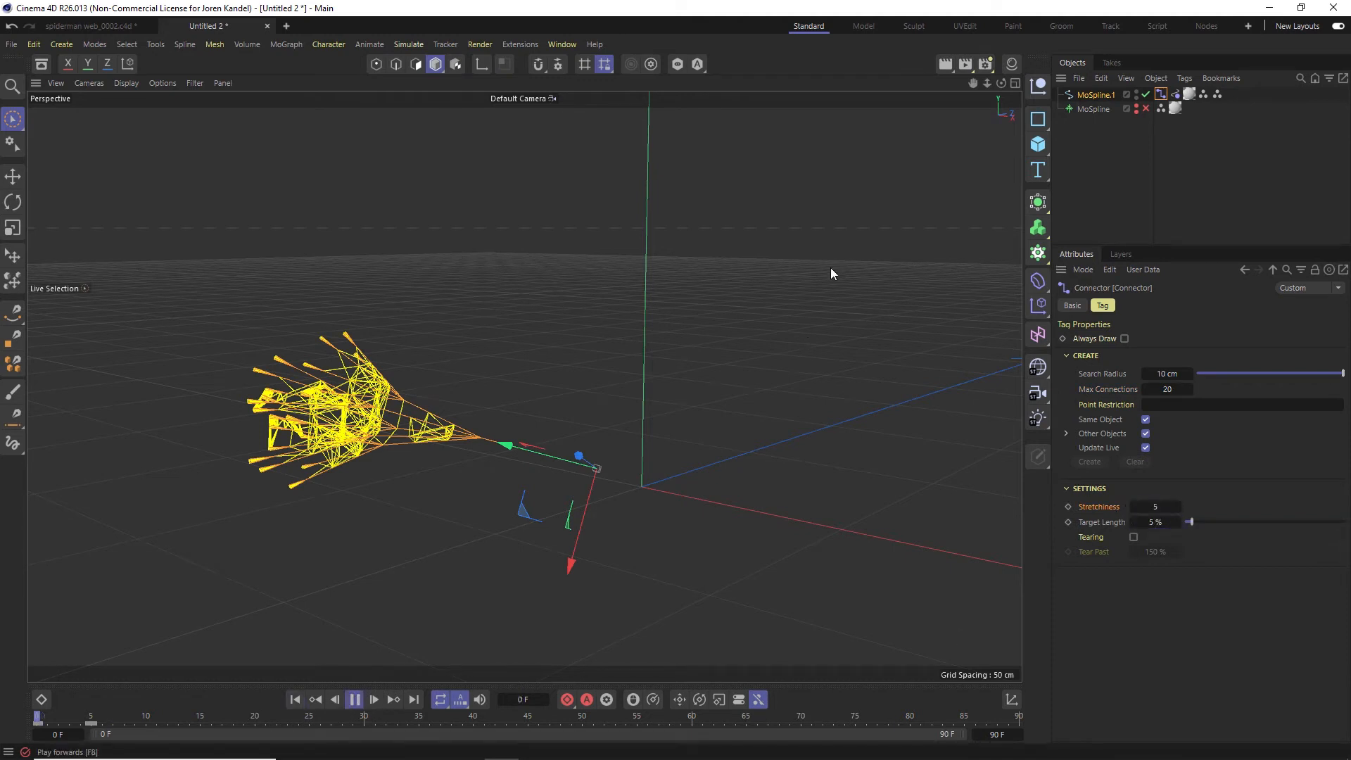
pyautogui.click(422, 509)
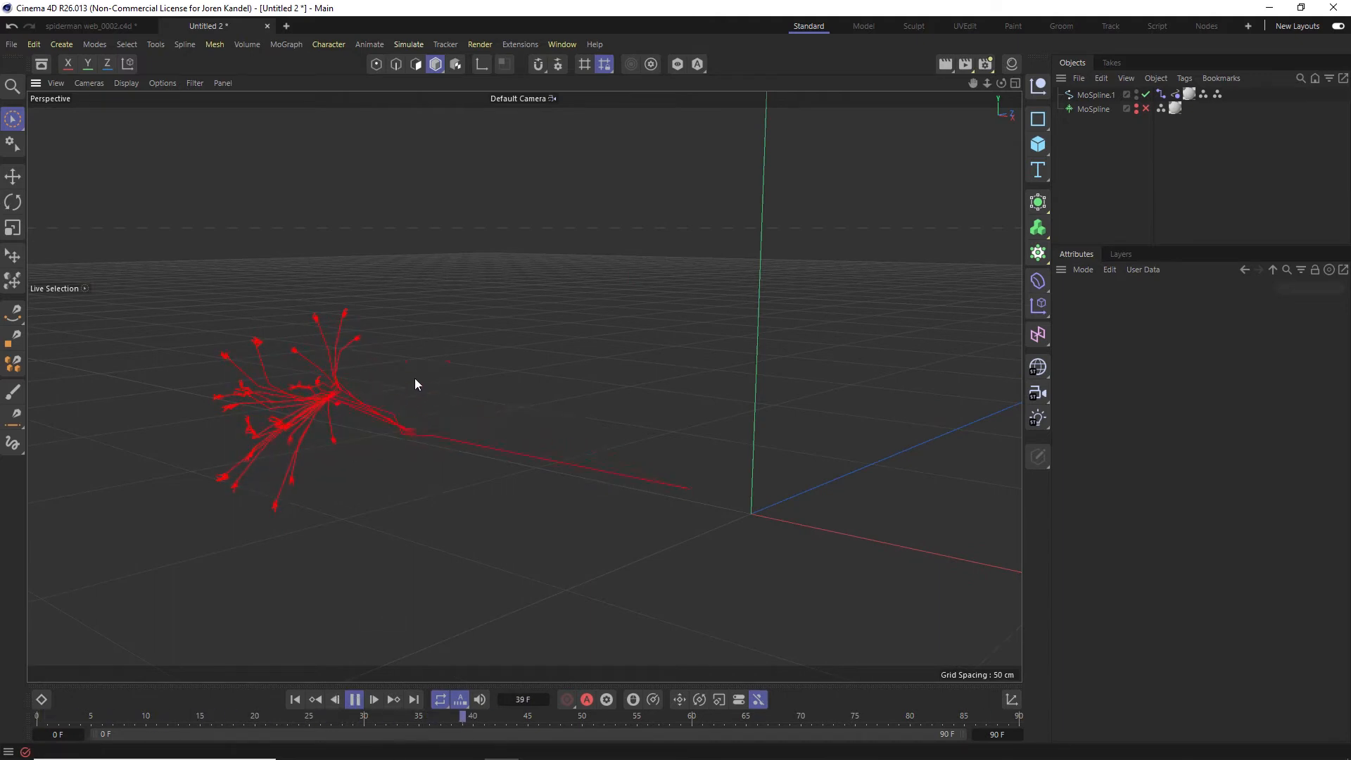
pyautogui.click(354, 699)
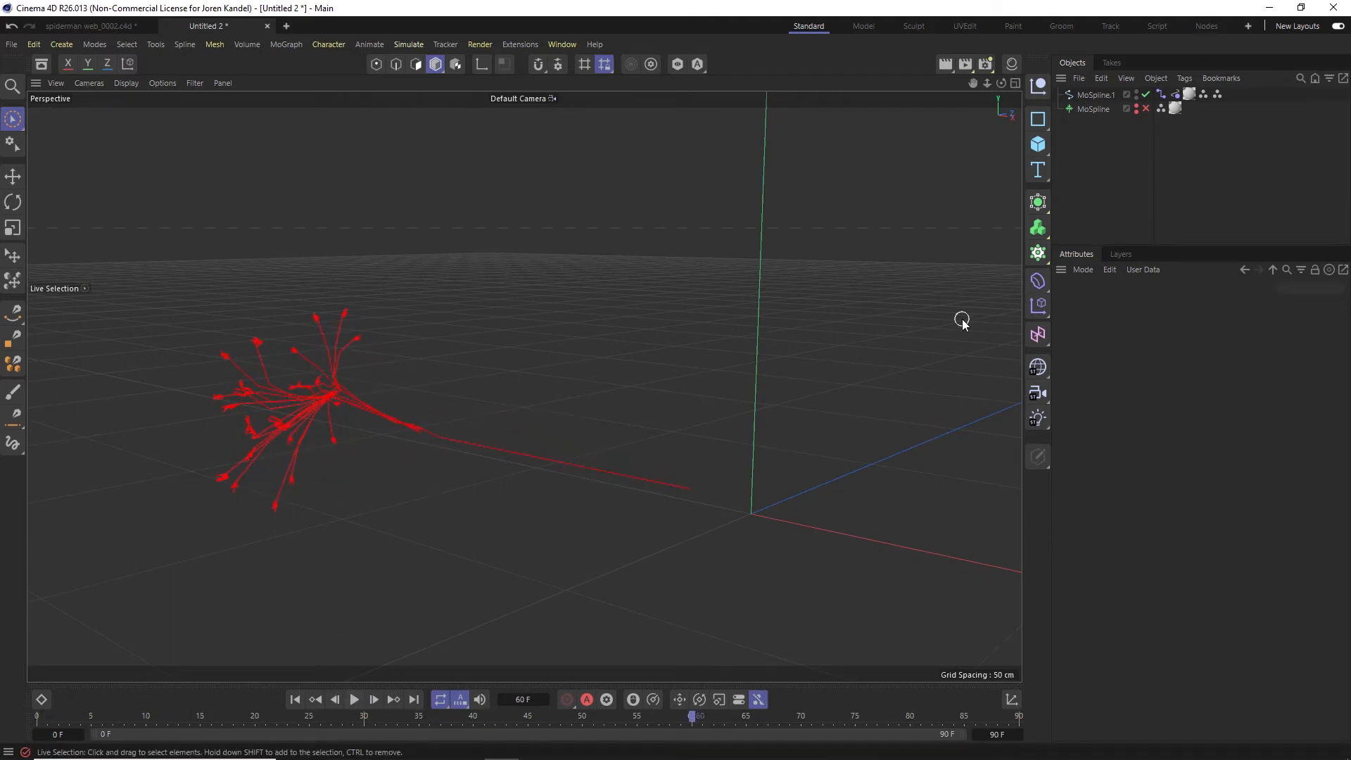
# In the project's Simulation settings, set Iterations to 2 and Smoothing Iterations to 1 while replaying the web simulation
pyautogui.hotkey('ctrl', 'd')
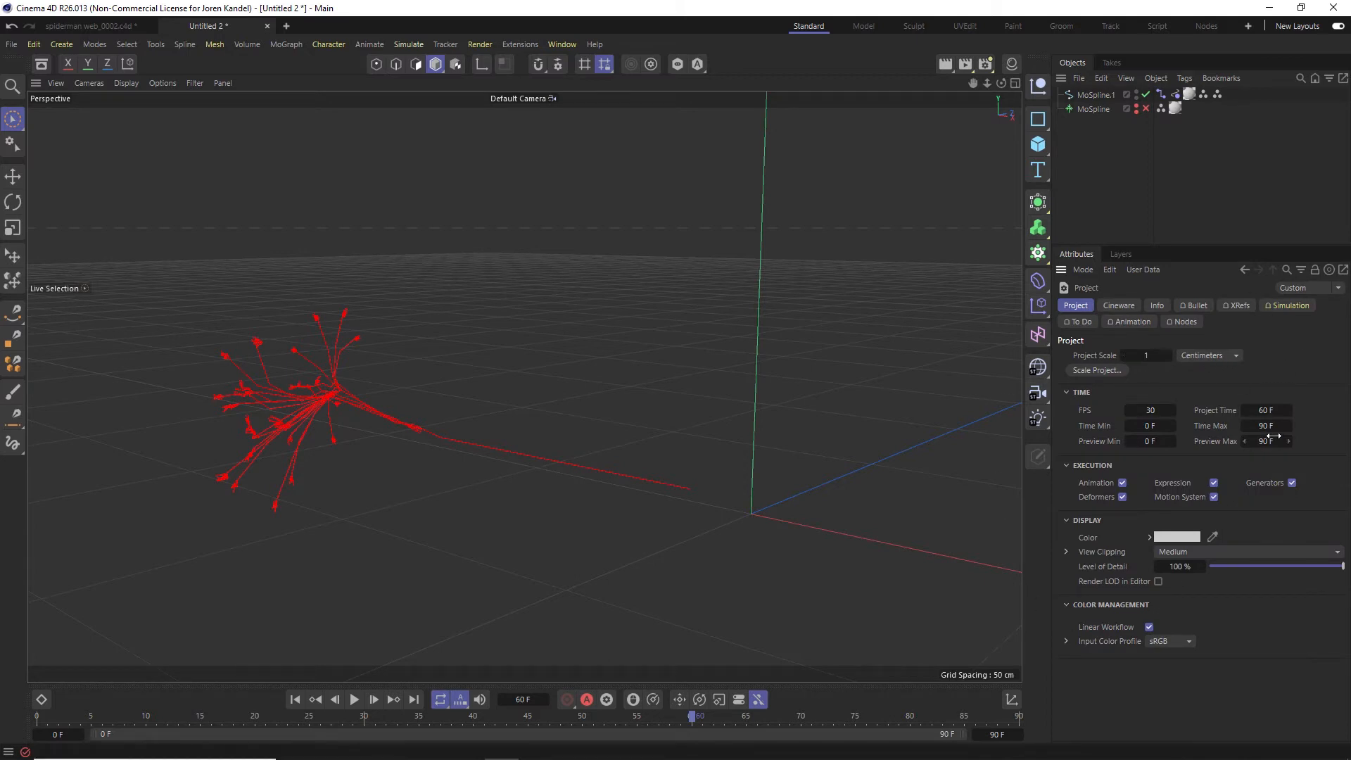
pyautogui.click(1196, 307)
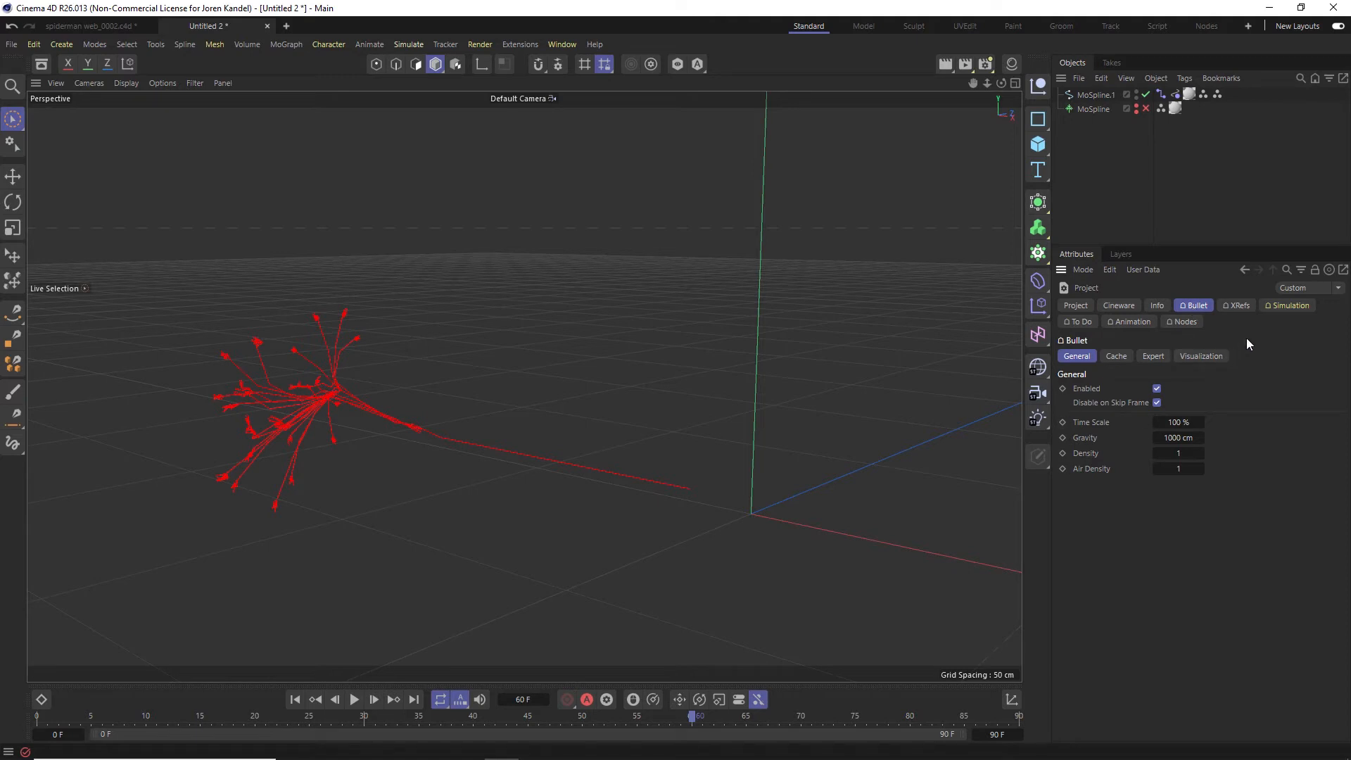
pyautogui.click(1270, 306)
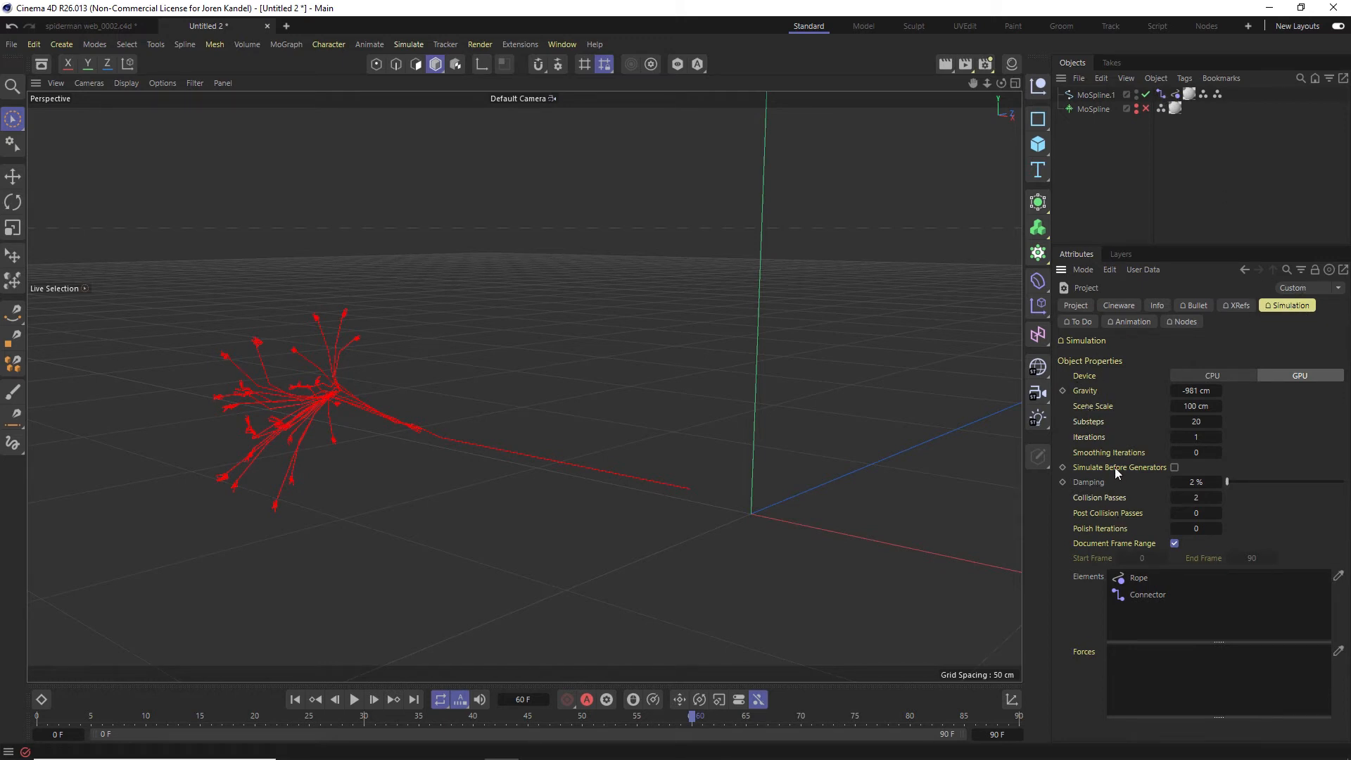
pyautogui.click(295, 698)
pyautogui.click(354, 699)
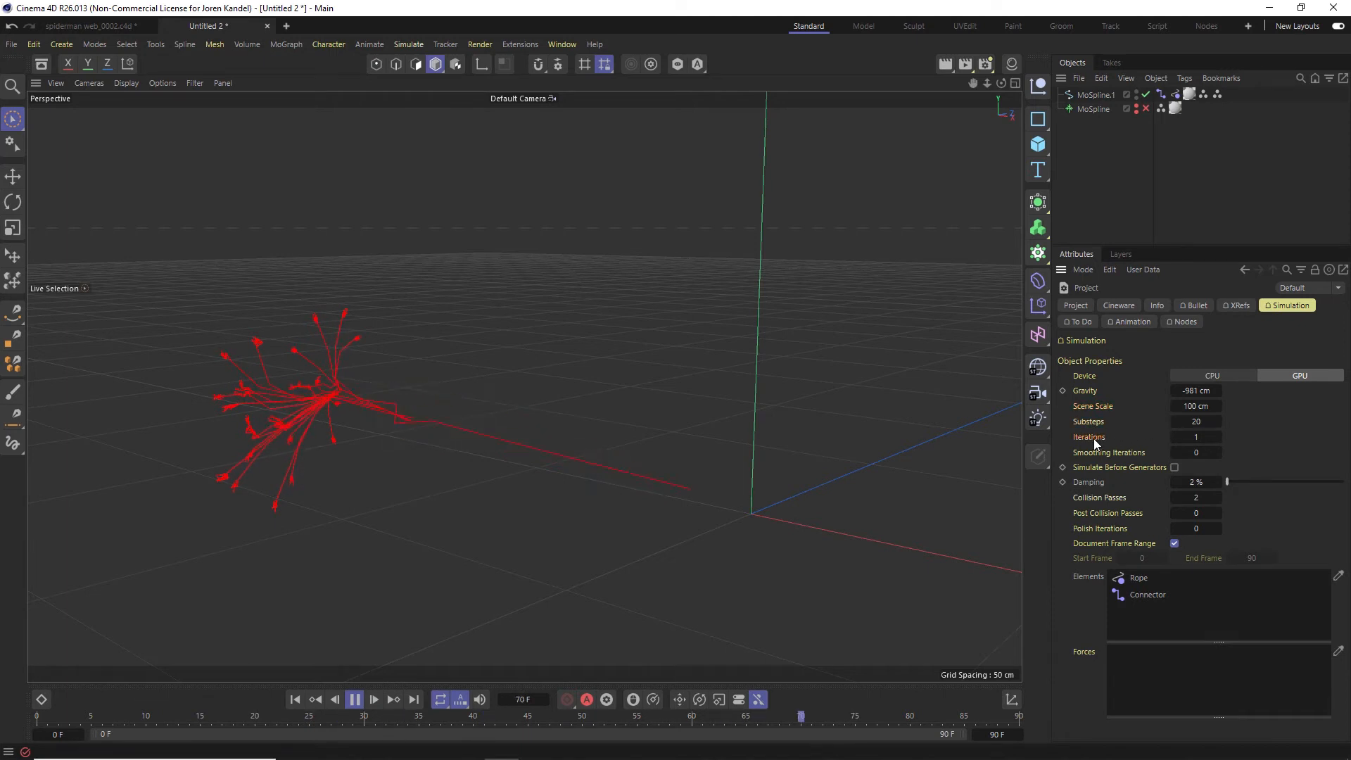
pyautogui.moveTo(1194, 451); pyautogui.dragTo(1204, 450)
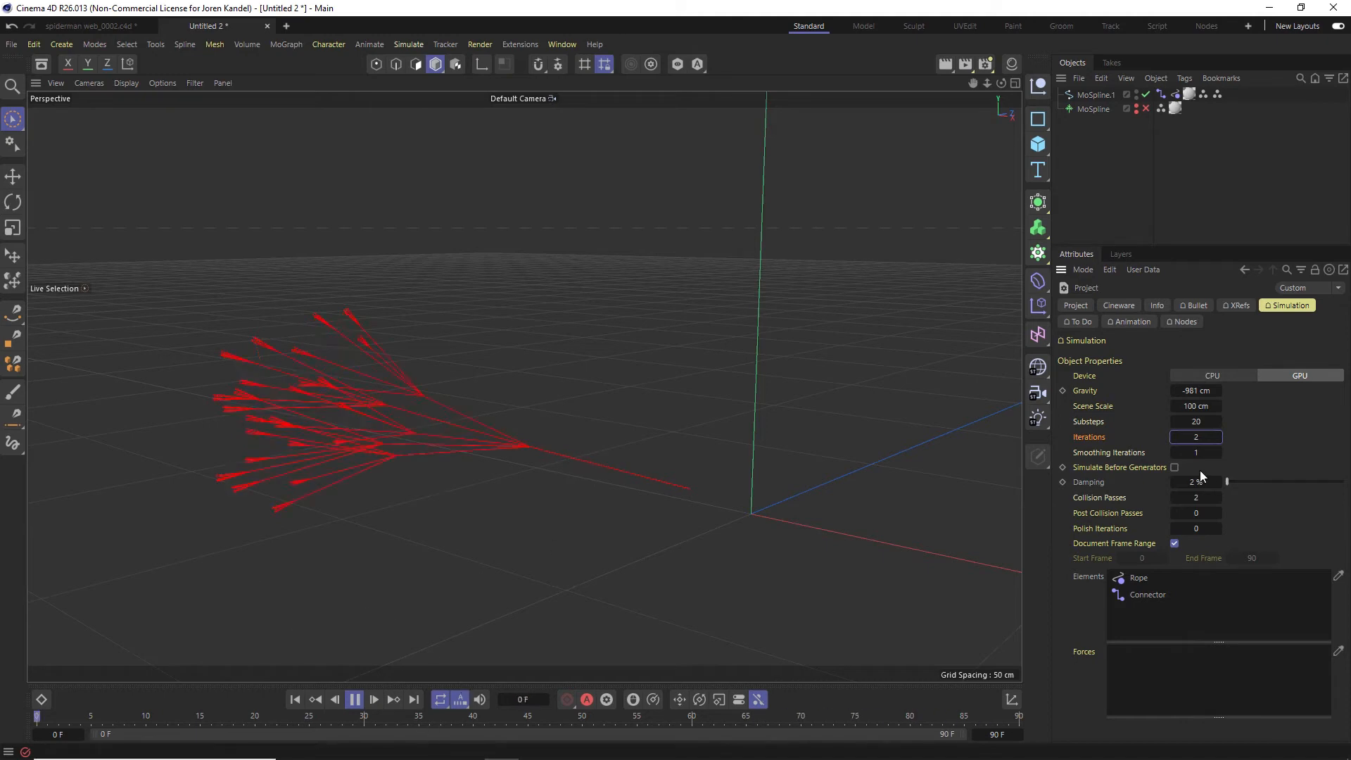
pyautogui.click(354, 699)
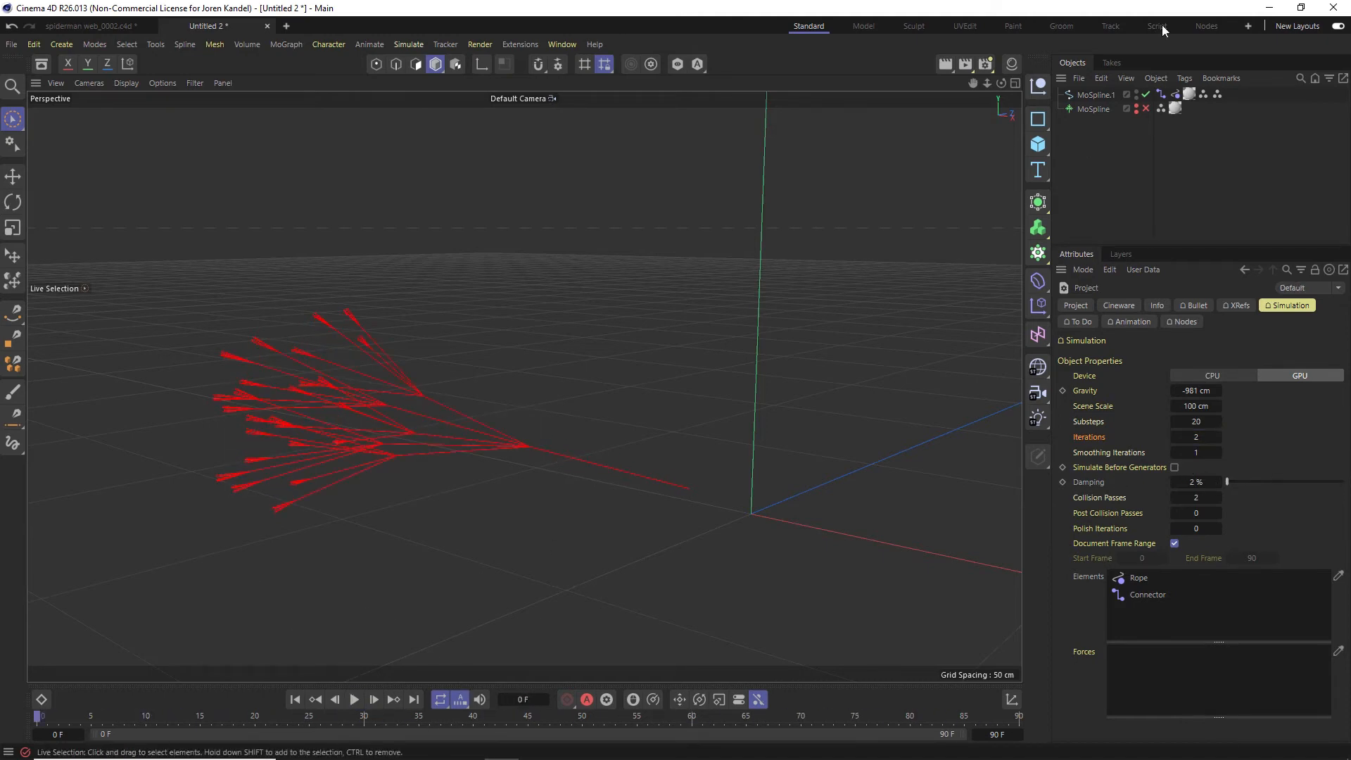
# Deselect all objects, preview the web simulation with the new iteration settings and rewind to frame 0
pyautogui.click(1087, 95)
pyautogui.click(1130, 191)
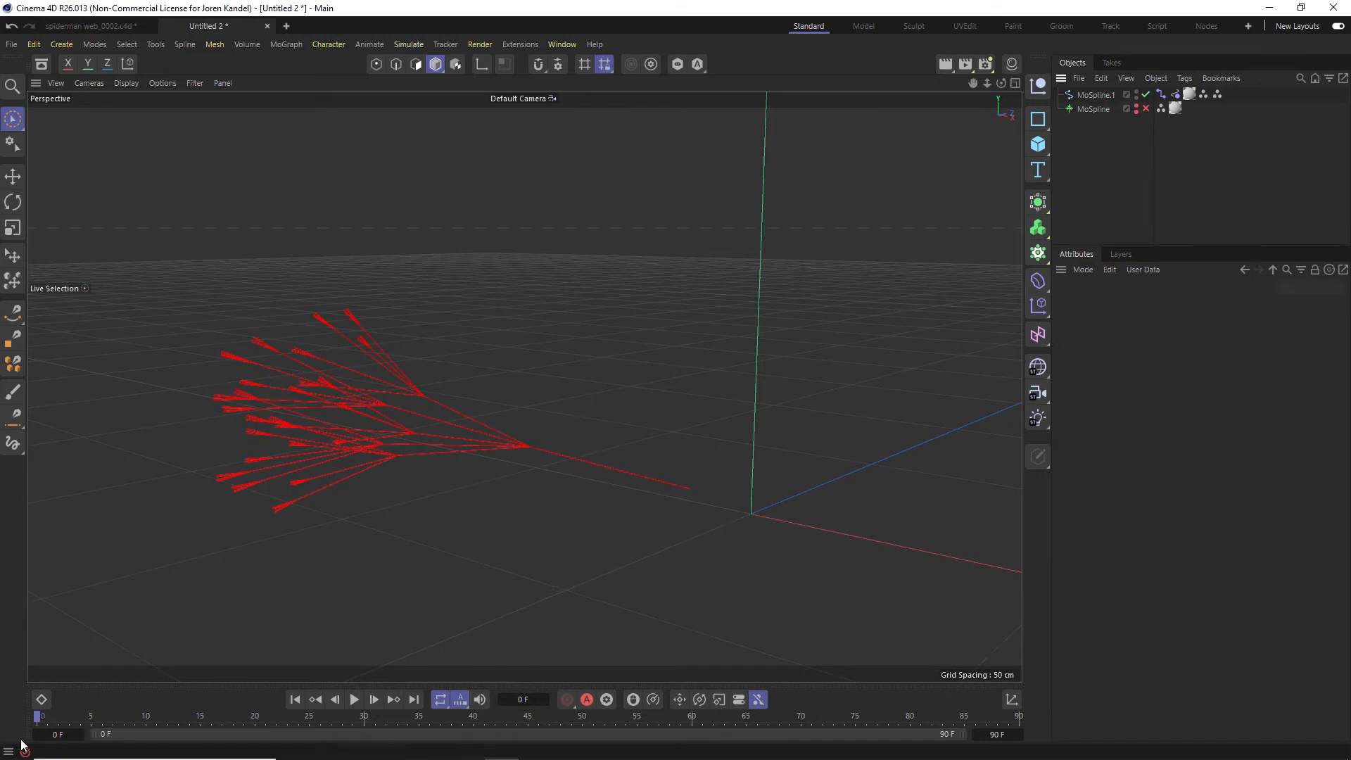
pyautogui.moveTo(42, 716); pyautogui.dragTo(7, 725)
pyautogui.click(355, 703)
pyautogui.click(355, 702)
pyautogui.click(298, 702)
# Copy the Connector and Rope tags from MoSpline.1 to the backup MoSpline
pyautogui.click(1094, 109)
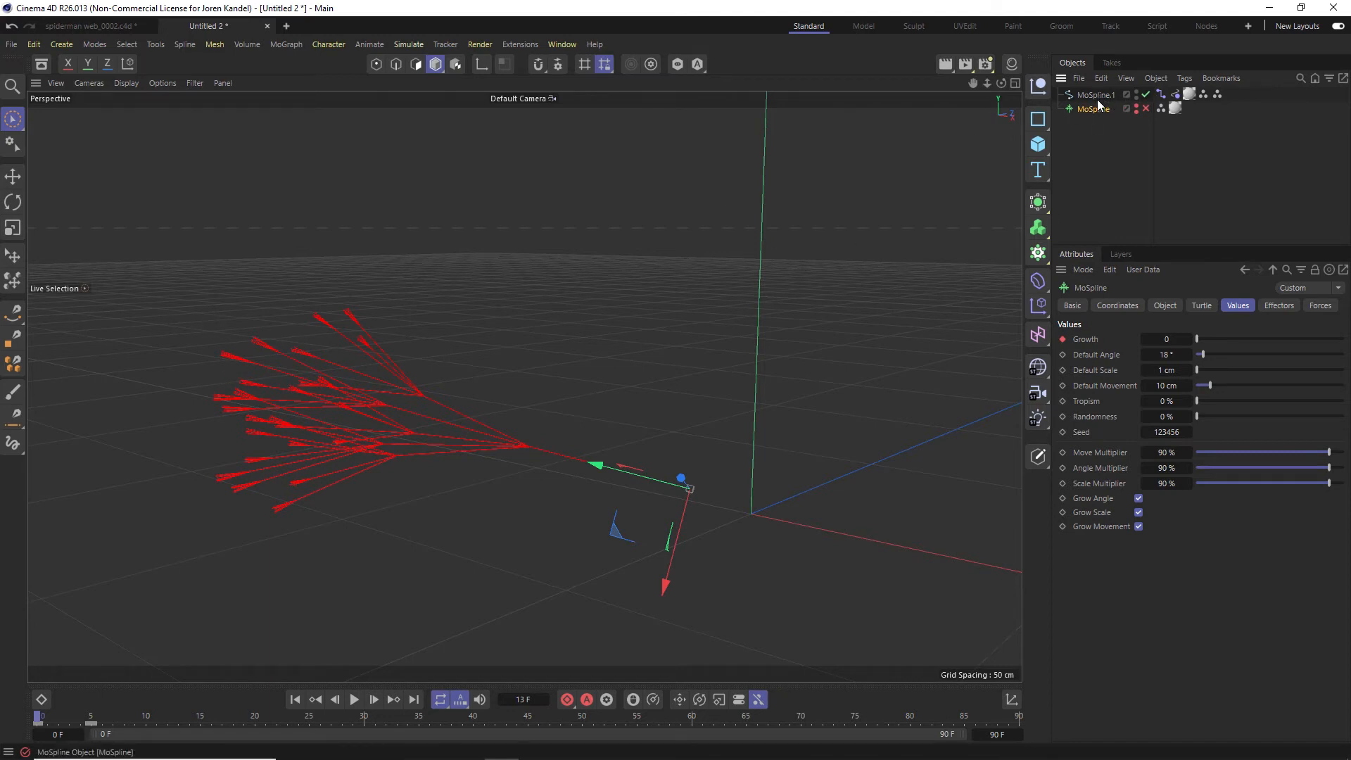
pyautogui.click(1160, 94)
pyautogui.keyDown('ctrl'); pyautogui.click(1174, 93); pyautogui.keyUp('ctrl')
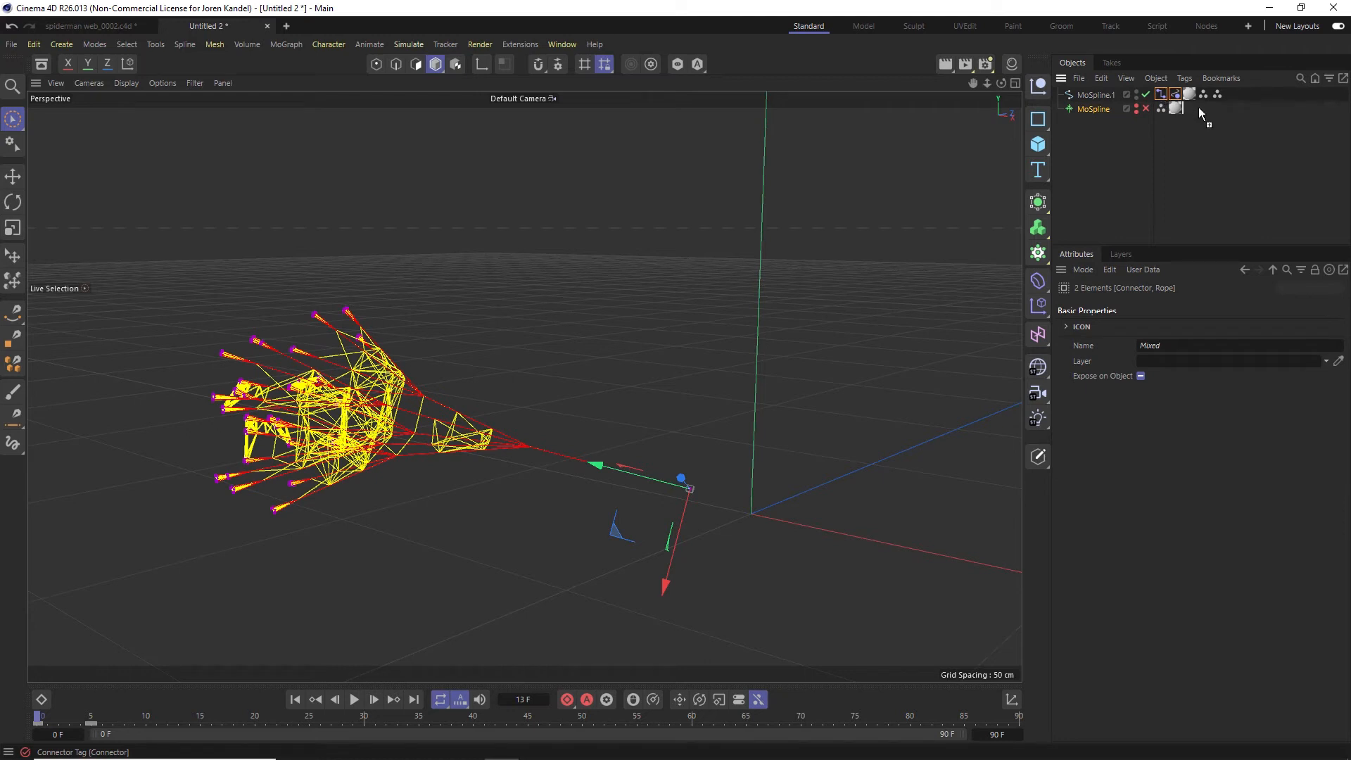
pyautogui.moveTo(1199, 107); pyautogui.dragTo(1199, 108)
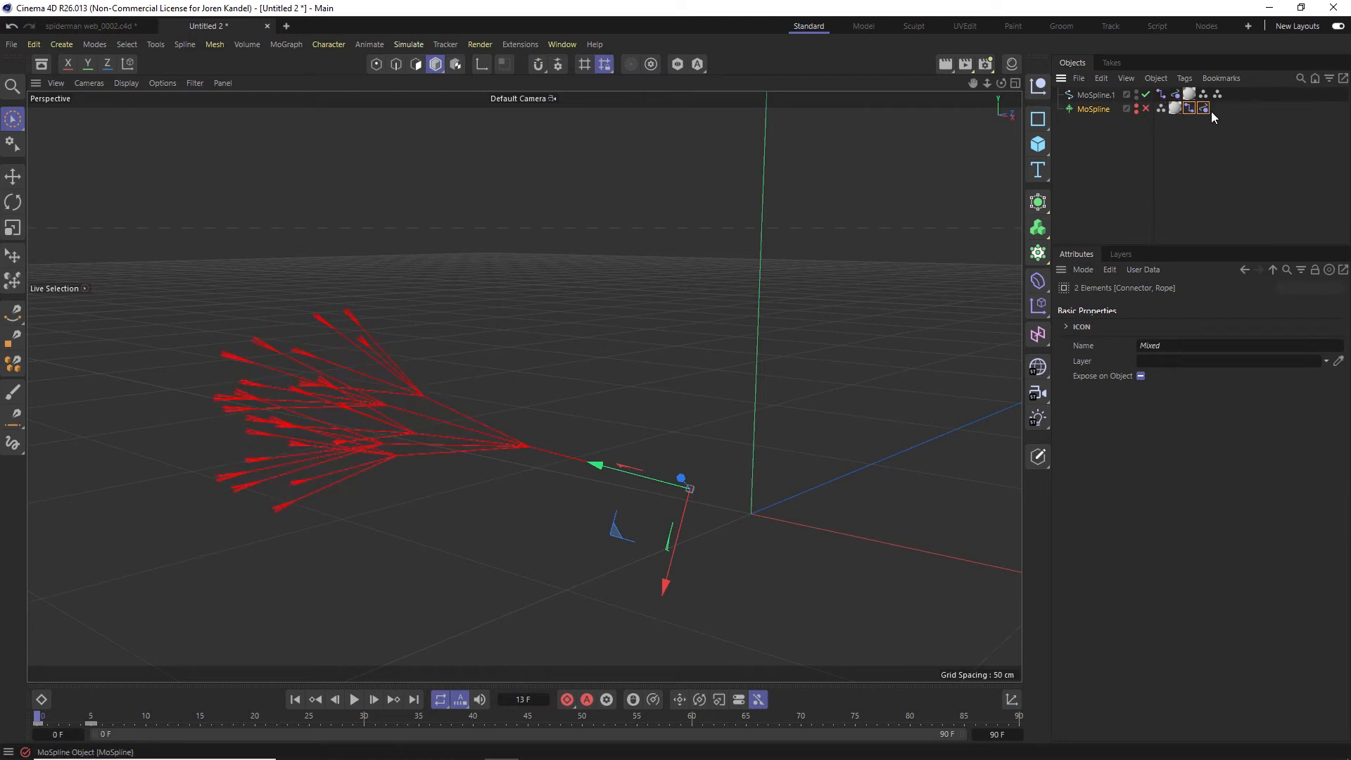
# Enable the backup MoSpline and hide MoSpline.1 in the viewport and render
pyautogui.click(1145, 109)
pyautogui.click(1119, 94)
pyautogui.click(1137, 93)
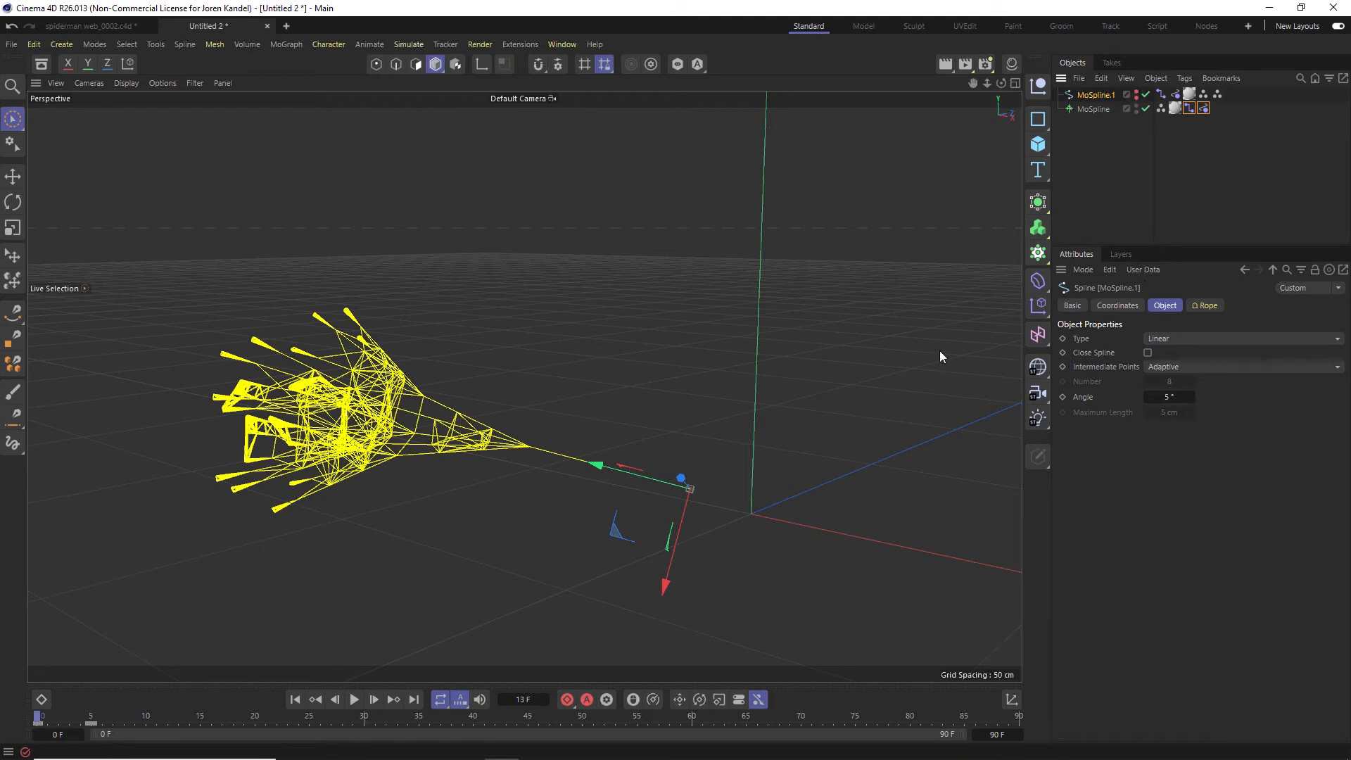
# Play the simulation of the growing MoSpline with the copied tags, stop it and rewind to frame 0
pyautogui.click(1087, 183)
pyautogui.click(353, 699)
pyautogui.click(355, 700)
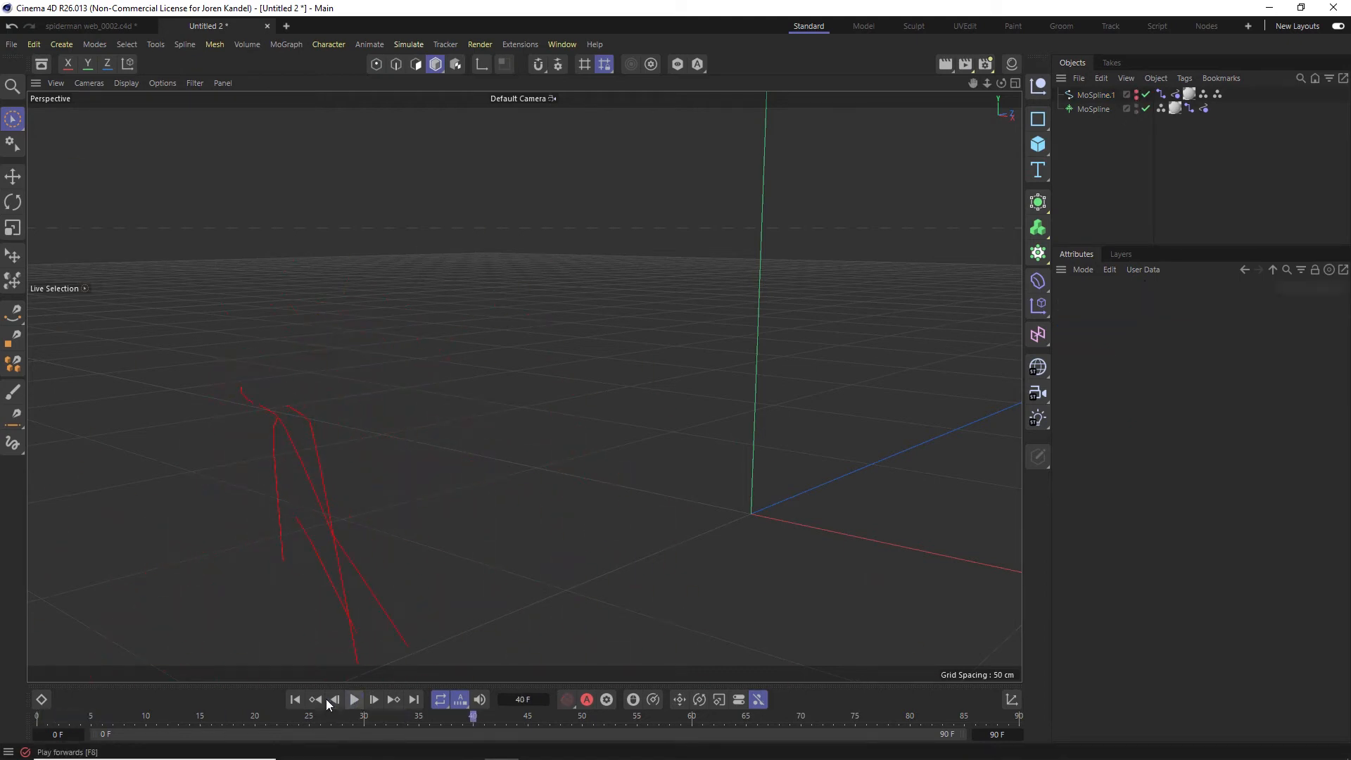
pyautogui.click(295, 699)
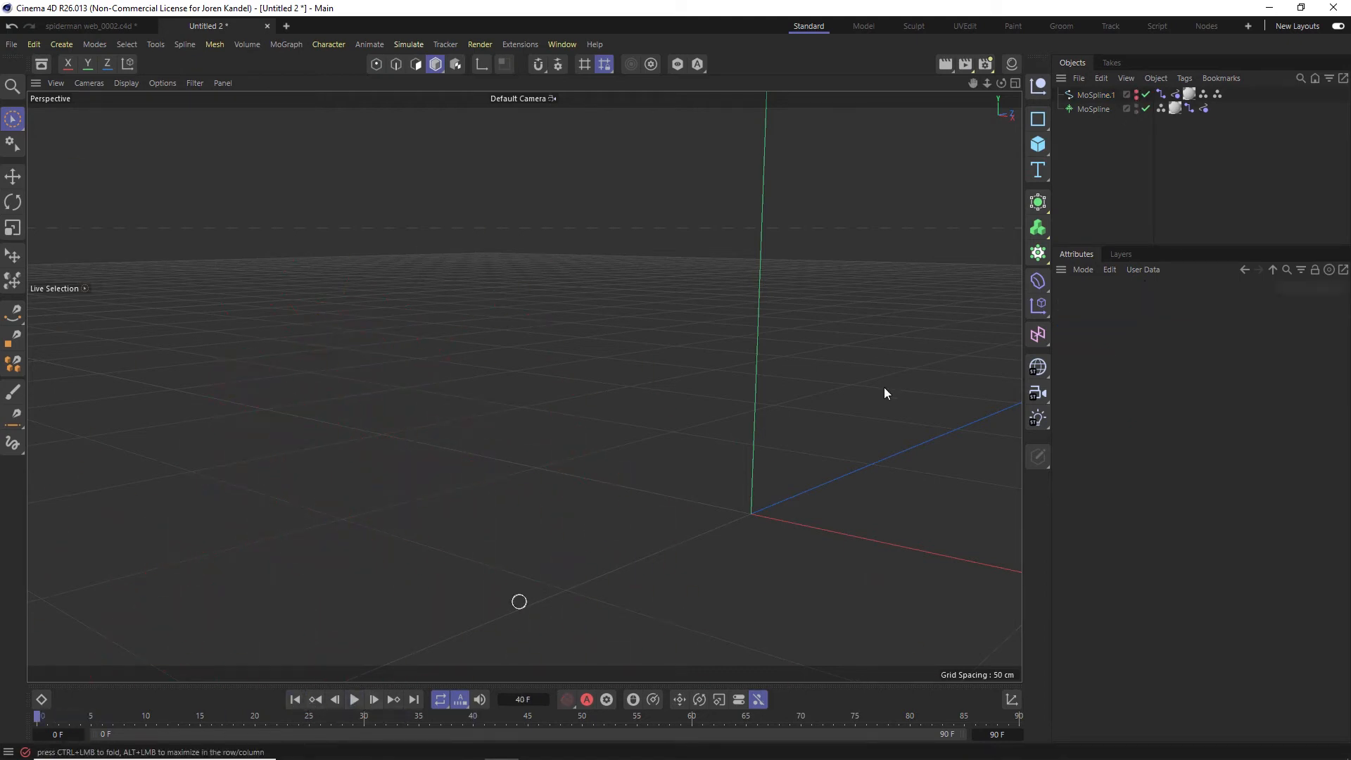
# Disable Document Frame Range in the project's simulation settings and set the simulation start frame to 6
pyautogui.click(1095, 109)
pyautogui.click(88, 716)
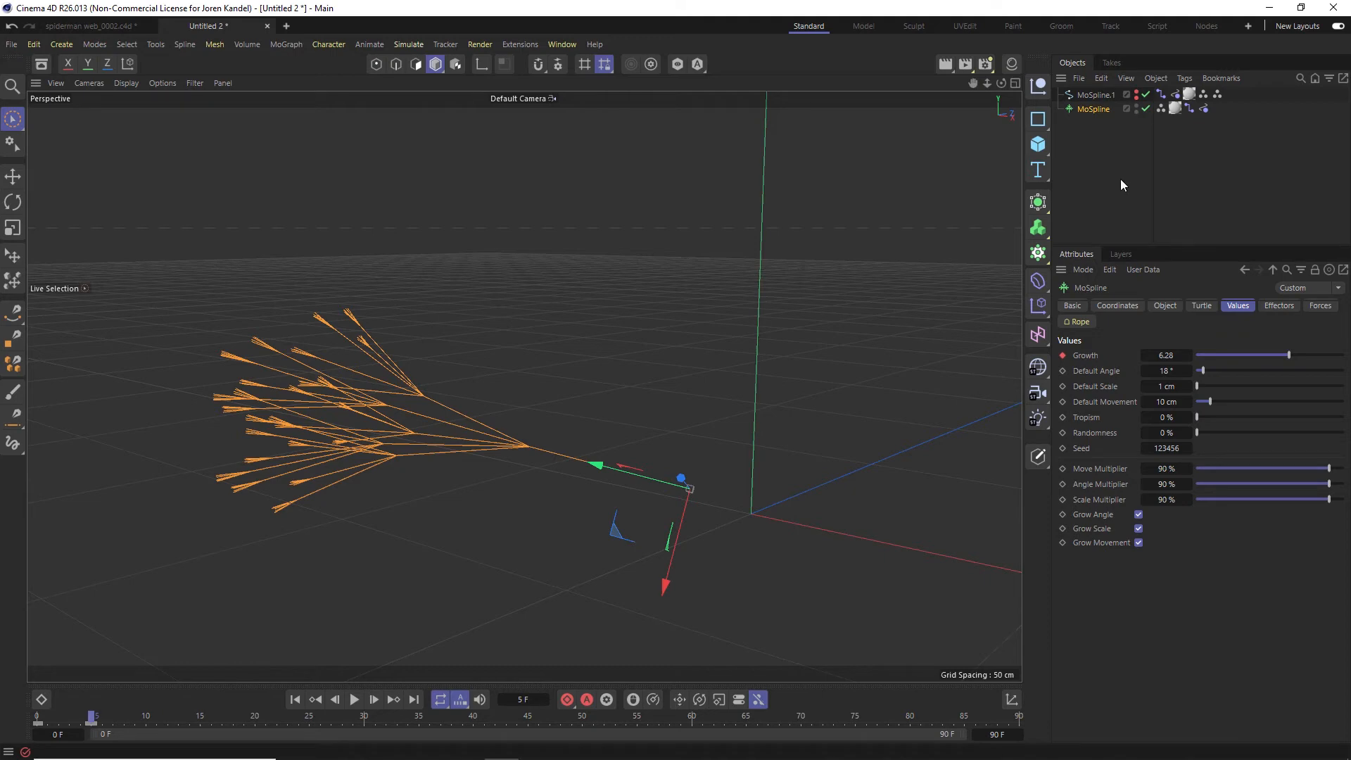
pyautogui.hotkey('ctrl', 'd')
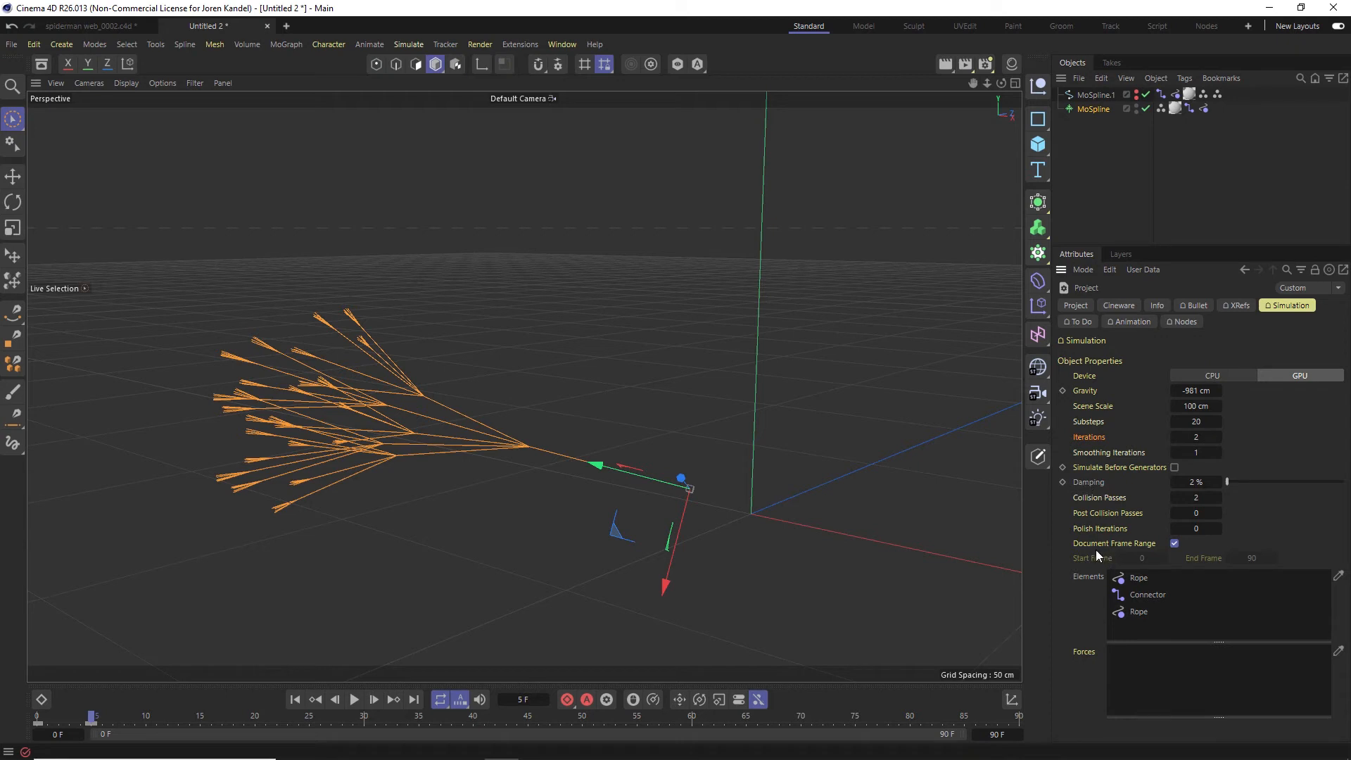
pyautogui.click(1174, 544)
pyautogui.click(1143, 558)
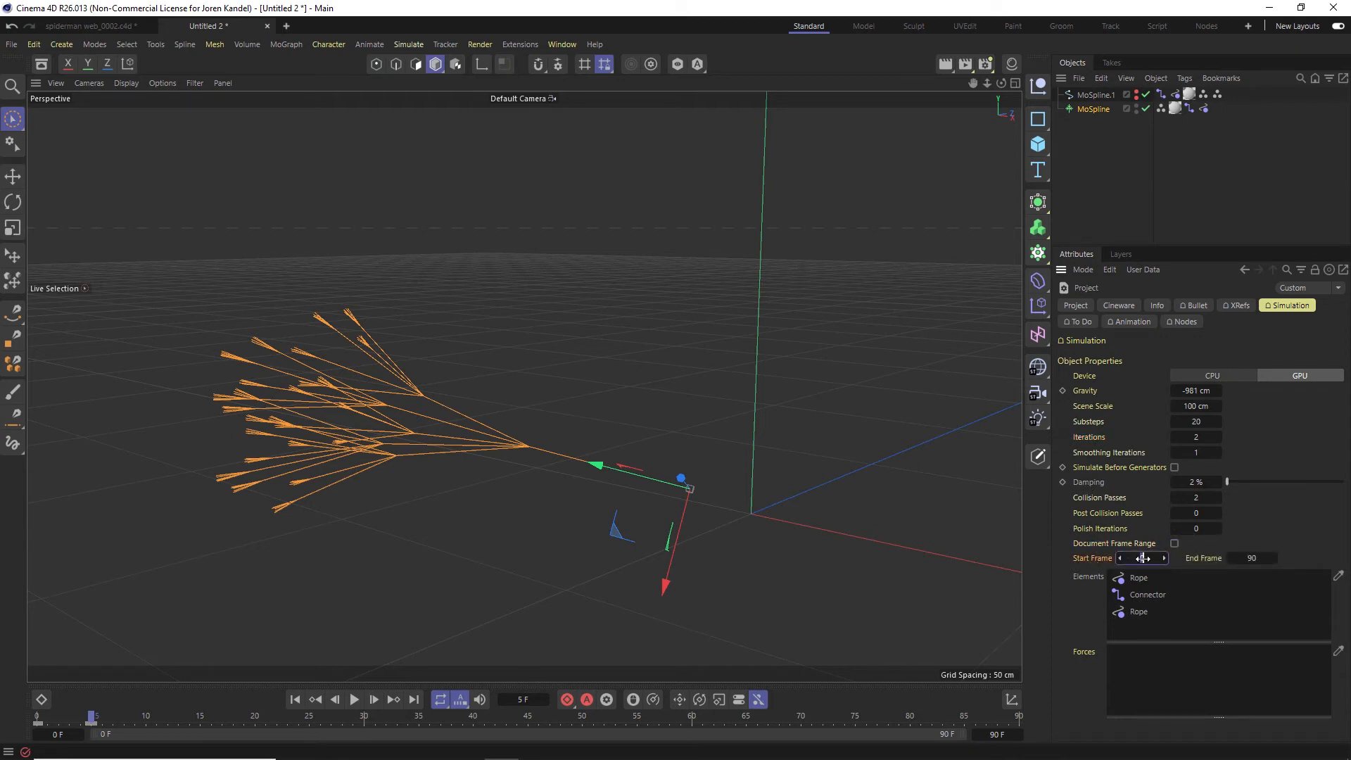
pyautogui.press('Return')
# Replay the growing MoSpline's simulation from frame 0 to check the delayed simulation start
pyautogui.click(296, 699)
pyautogui.click(354, 698)
pyautogui.click(295, 699)
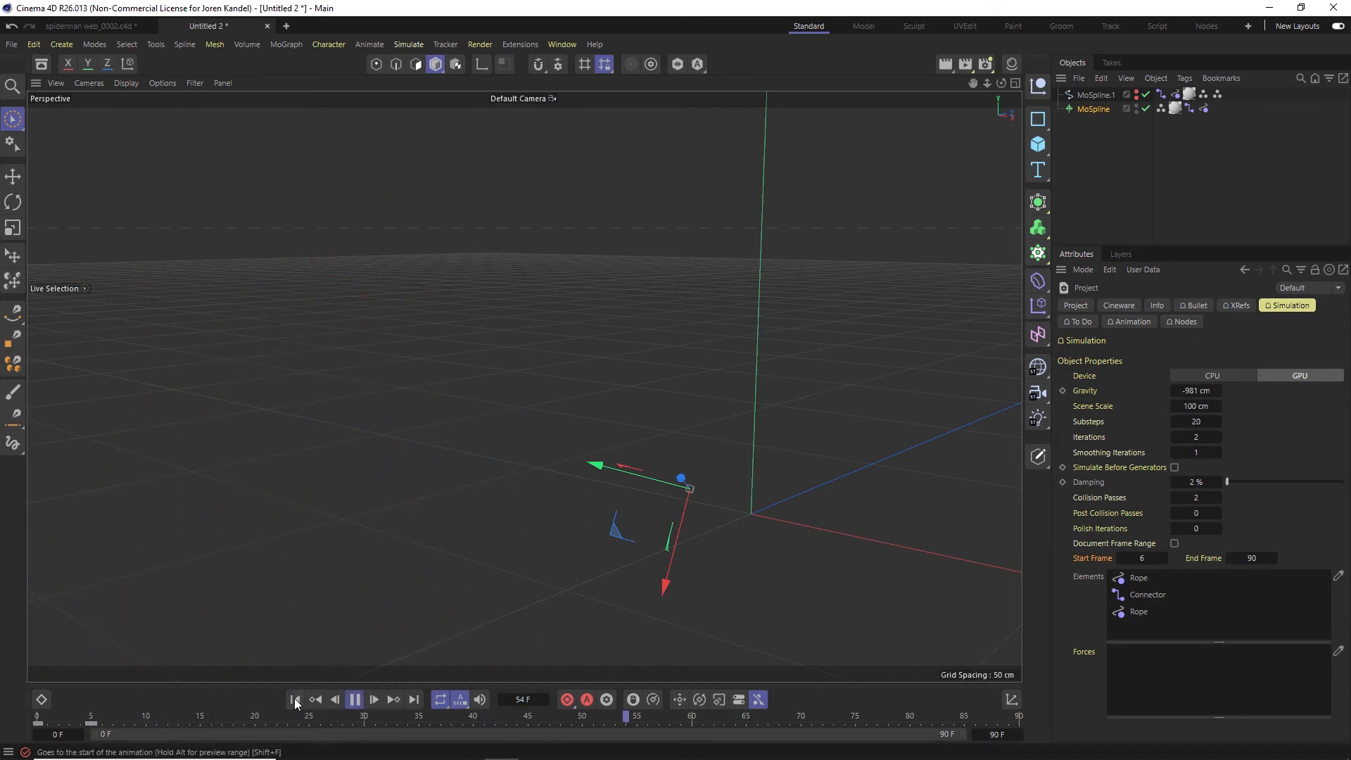
pyautogui.click(353, 699)
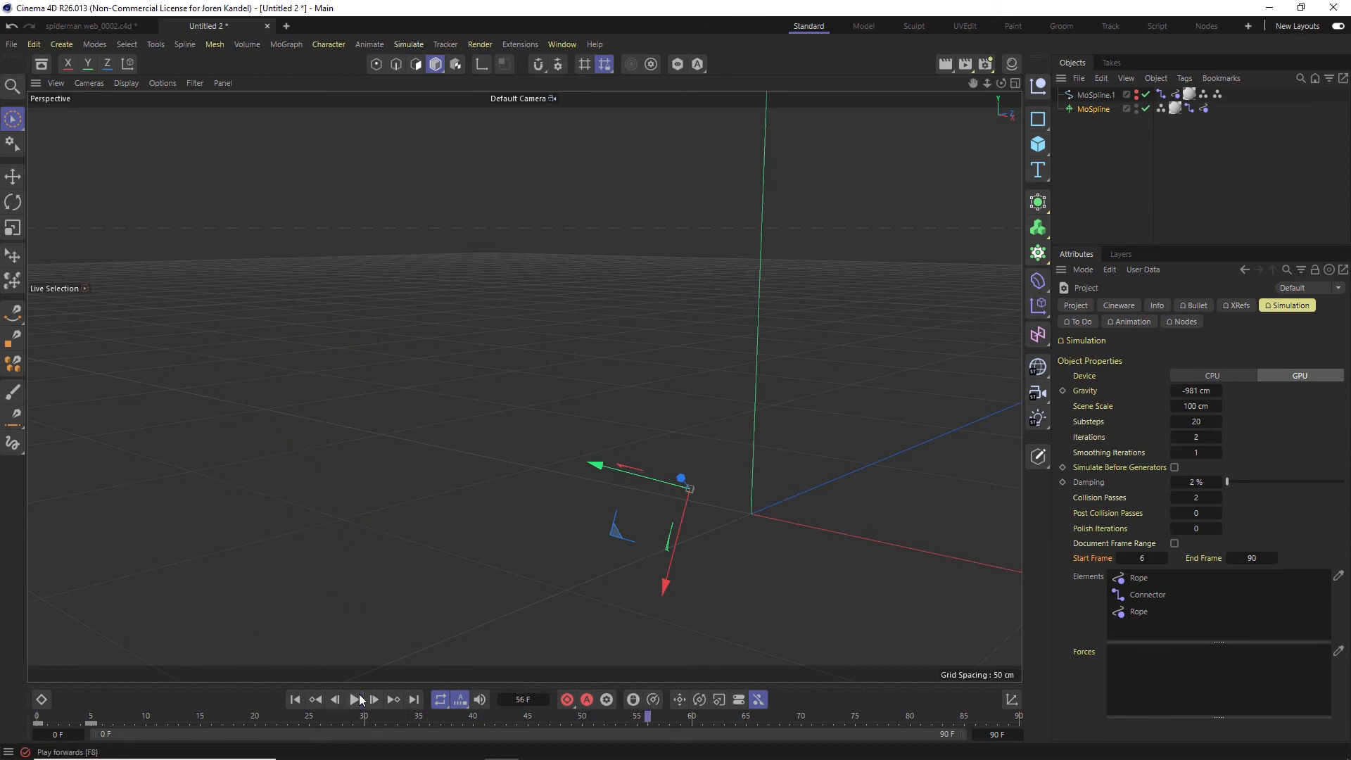
pyautogui.click(1094, 109)
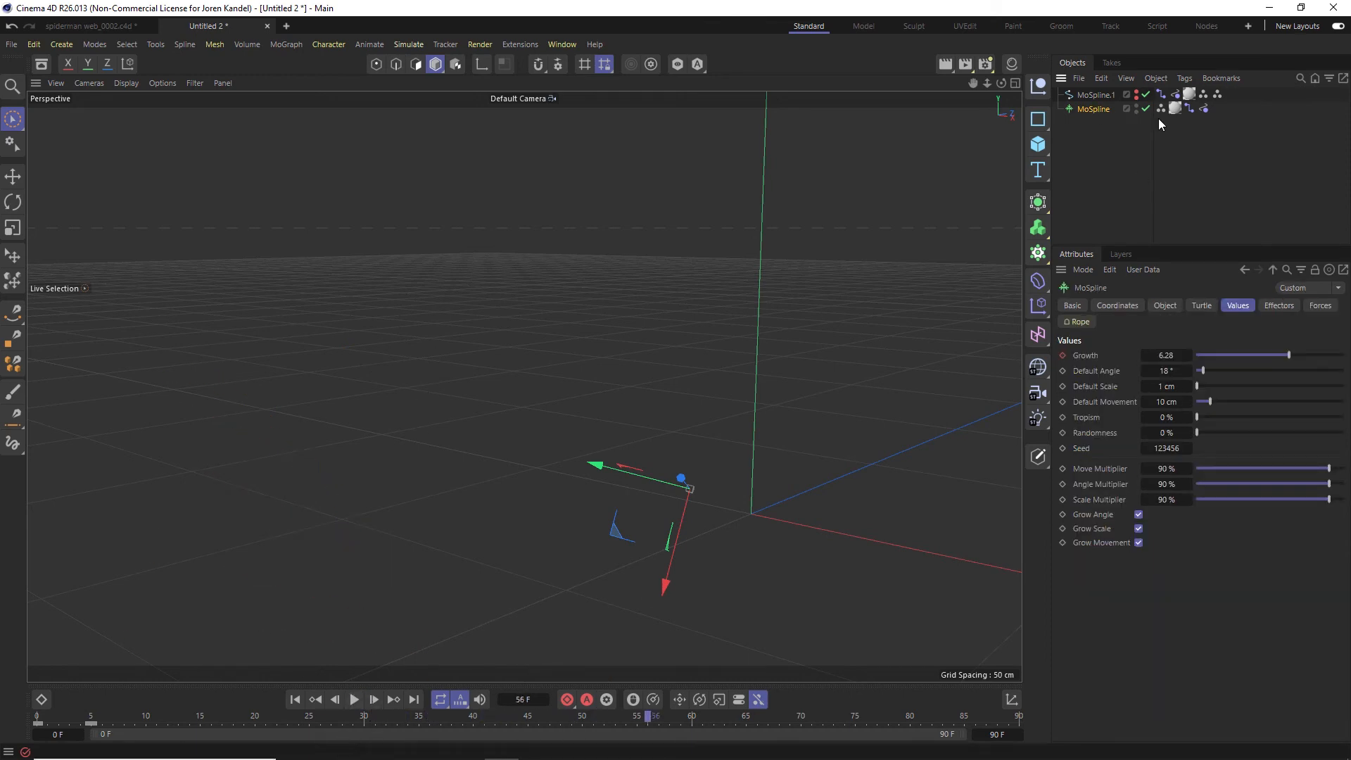
pyautogui.click(295, 699)
pyautogui.click(354, 699)
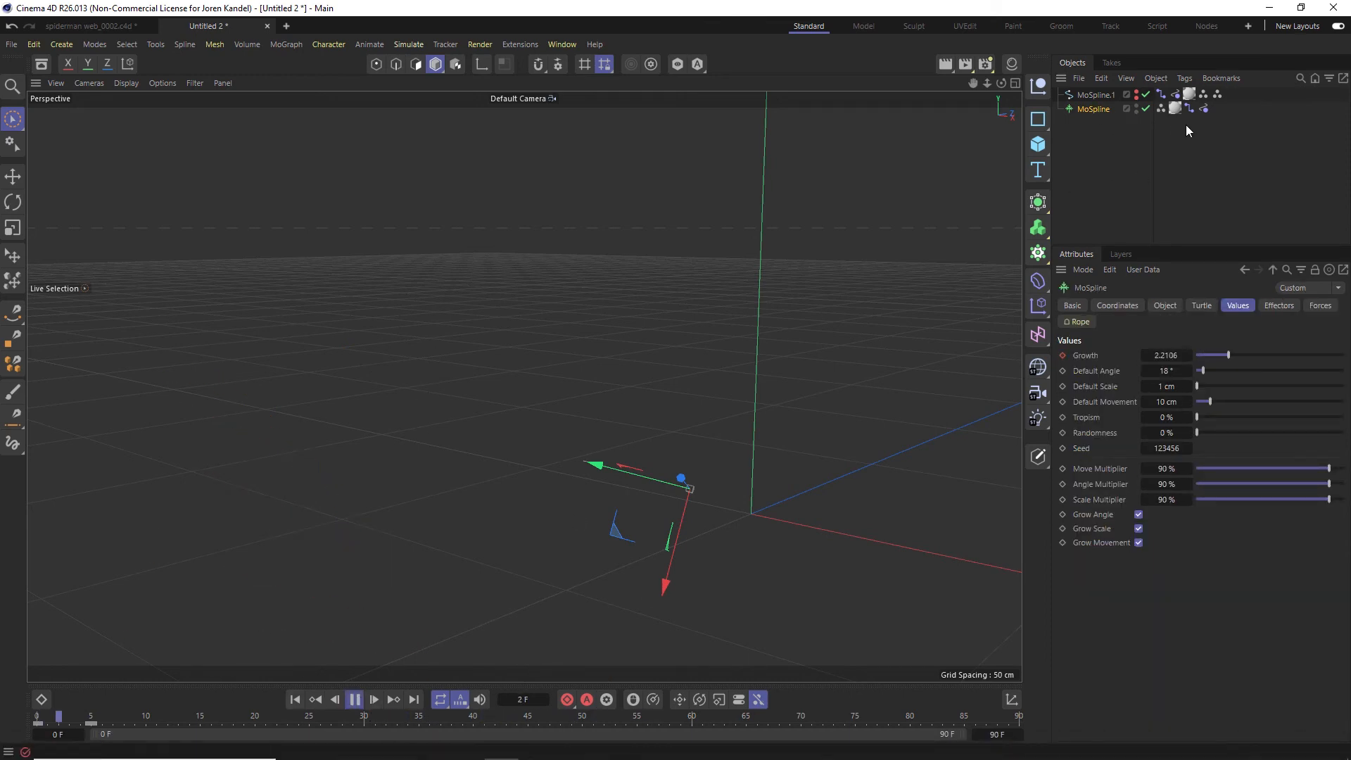
# Switch Other Objects off and back on in the Connector tags of MoSpline and MoSpline.1 during playback
pyautogui.click(1189, 108)
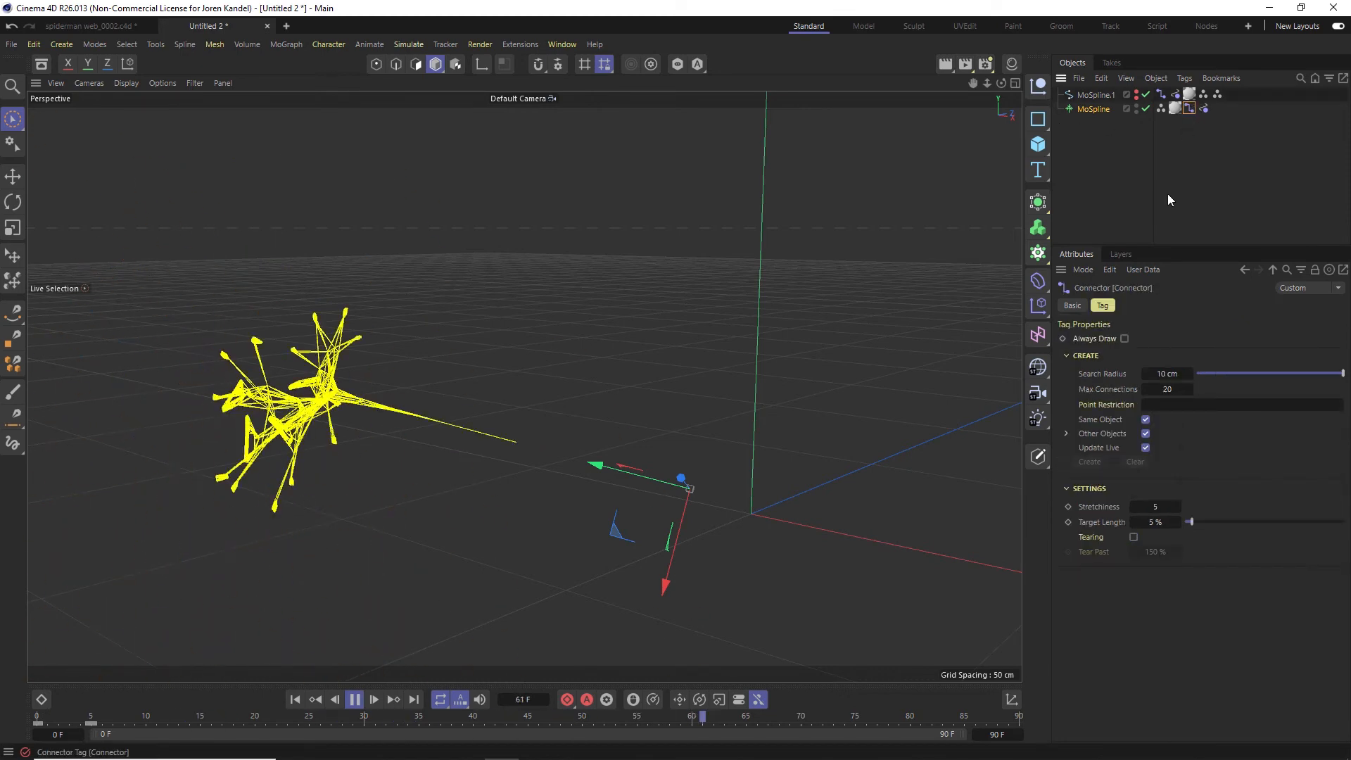
pyautogui.click(1145, 433)
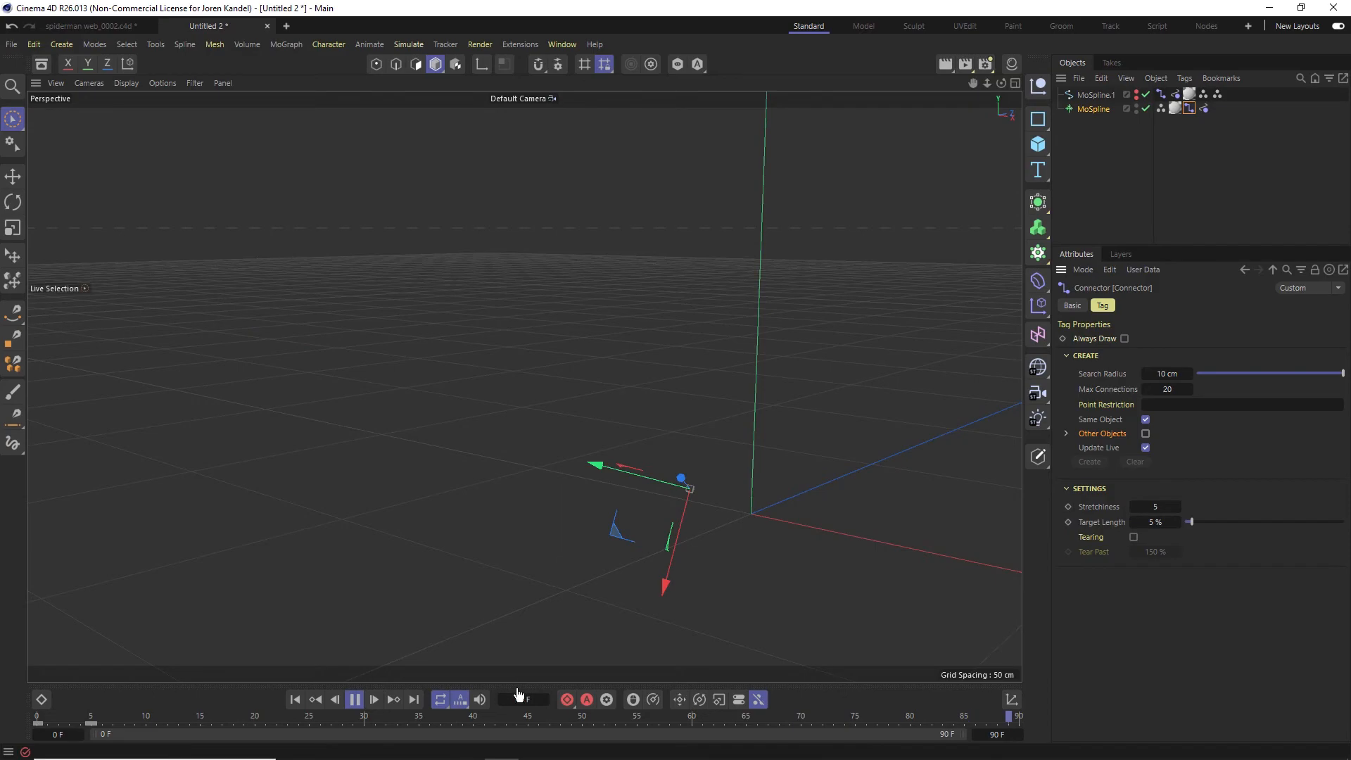
pyautogui.click(1145, 434)
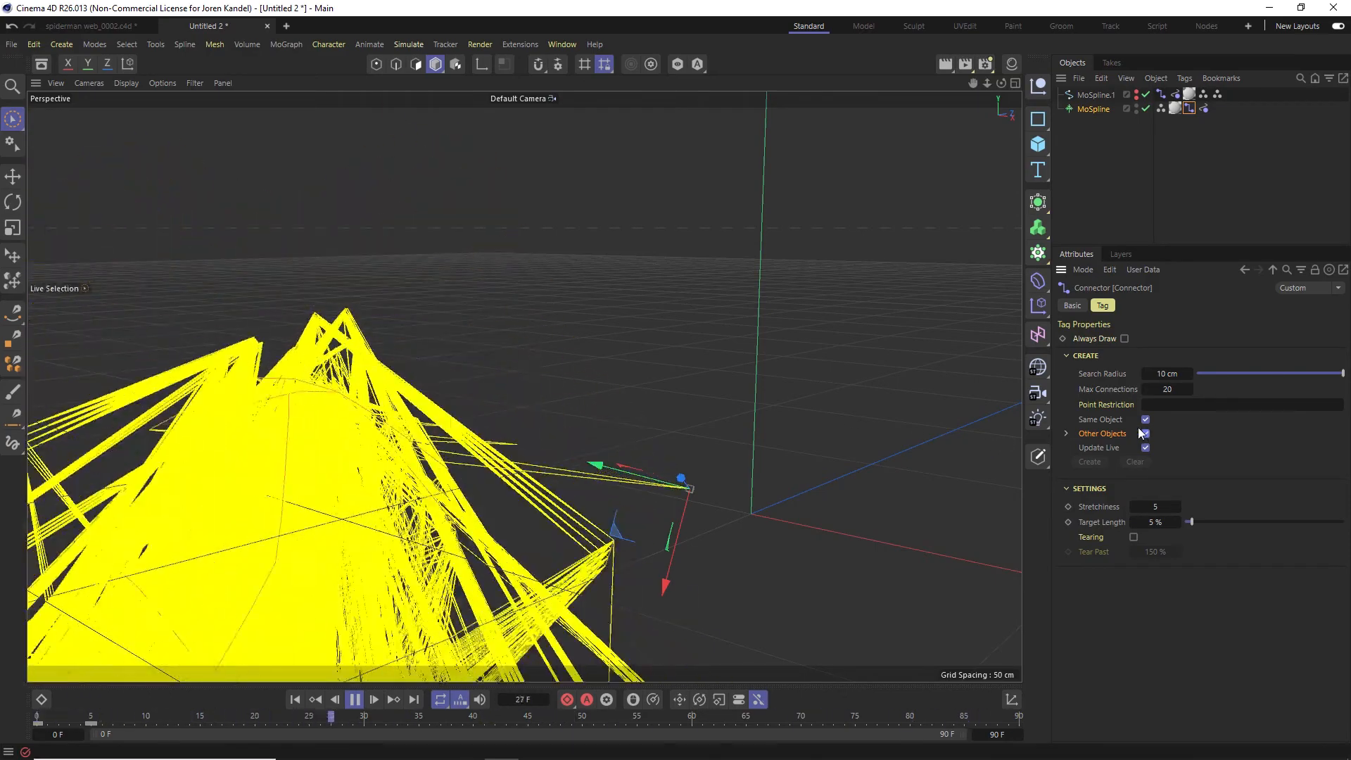
pyautogui.click(1161, 94)
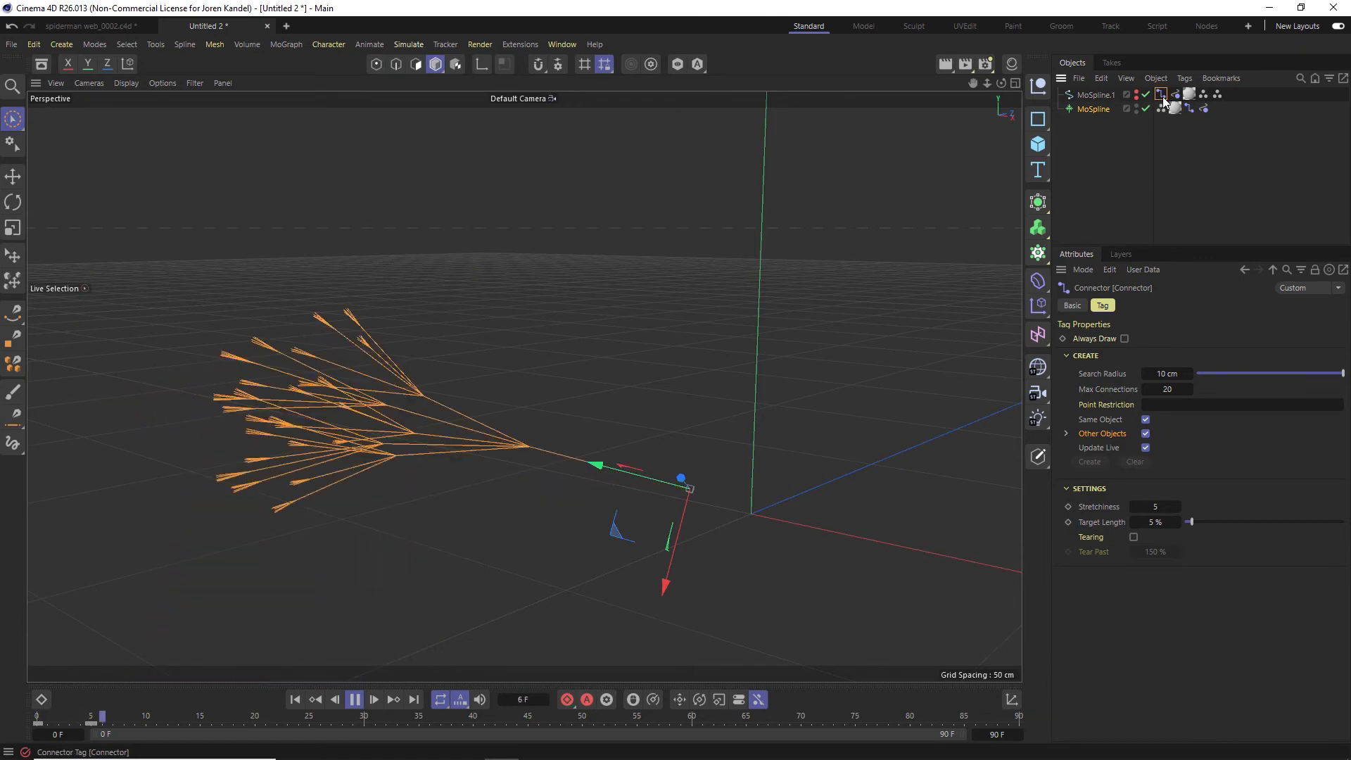
pyautogui.click(1147, 433)
pyautogui.click(1146, 434)
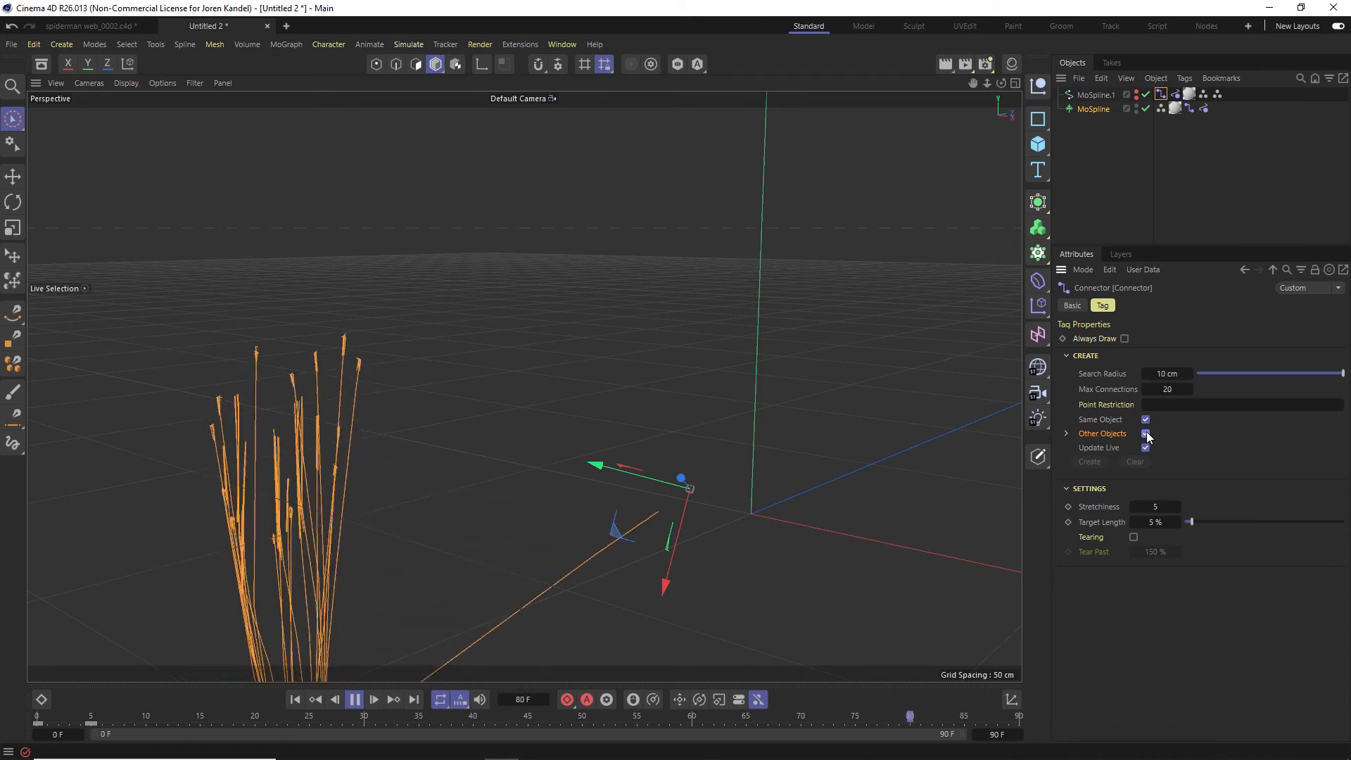
# Try to add MoSpline's Connector tag to the Elements list of the project's simulation settings, stopping playback
pyautogui.click(1091, 201)
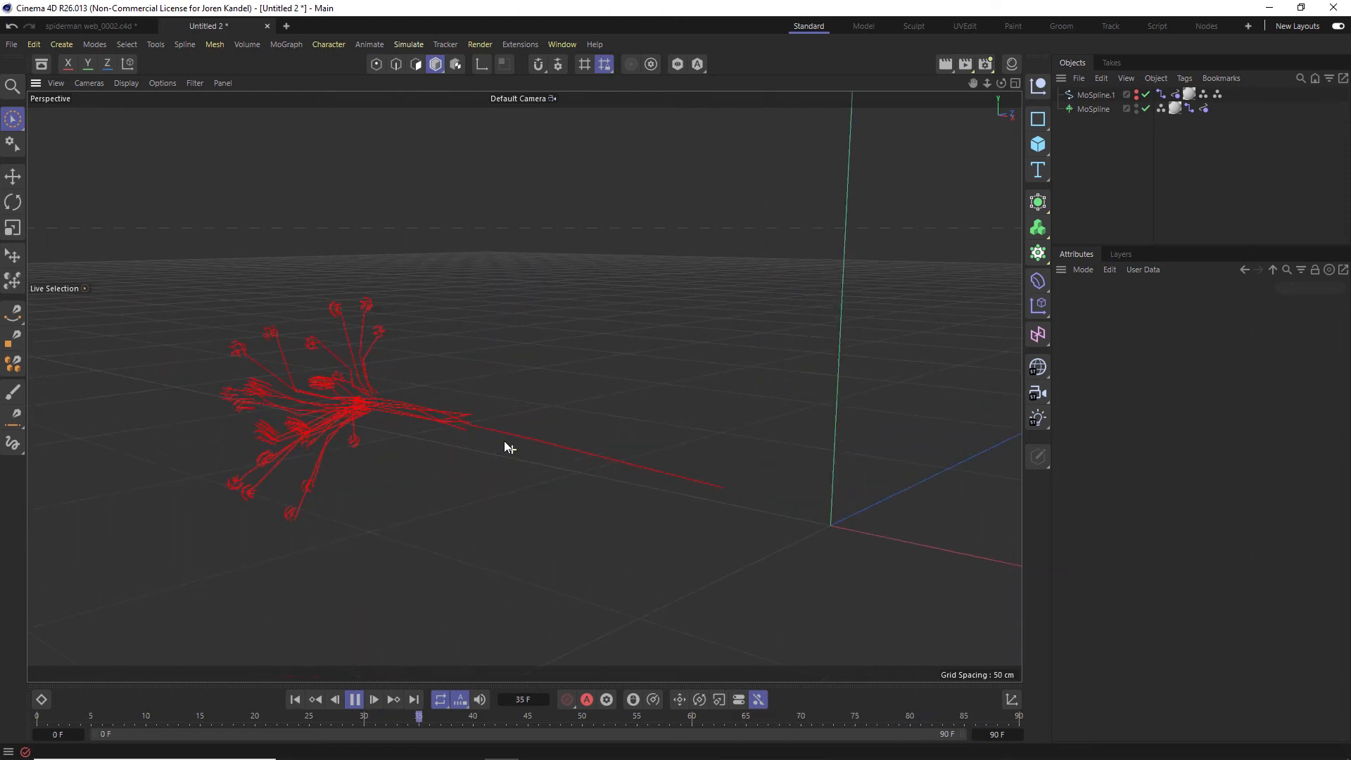
pyautogui.hotkey('ctrl', 'd')
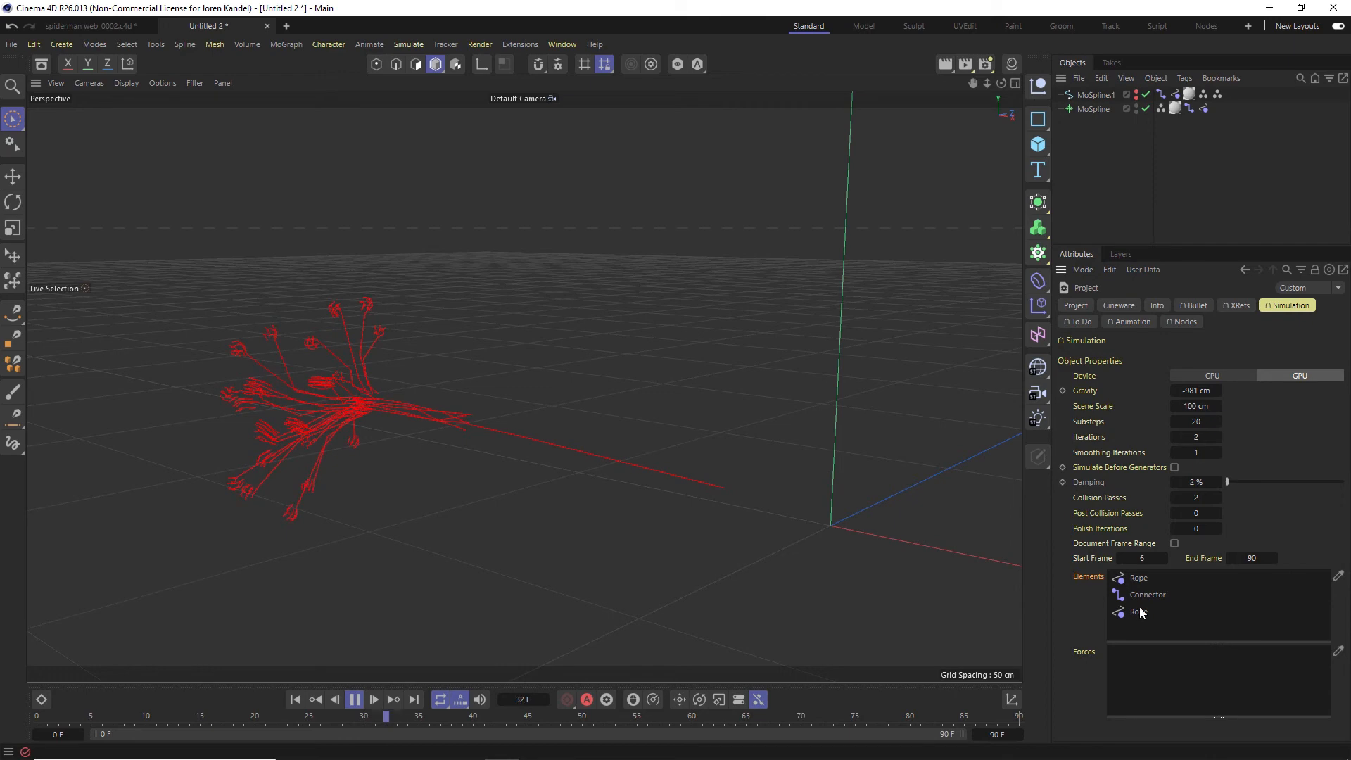
pyautogui.click(1190, 109)
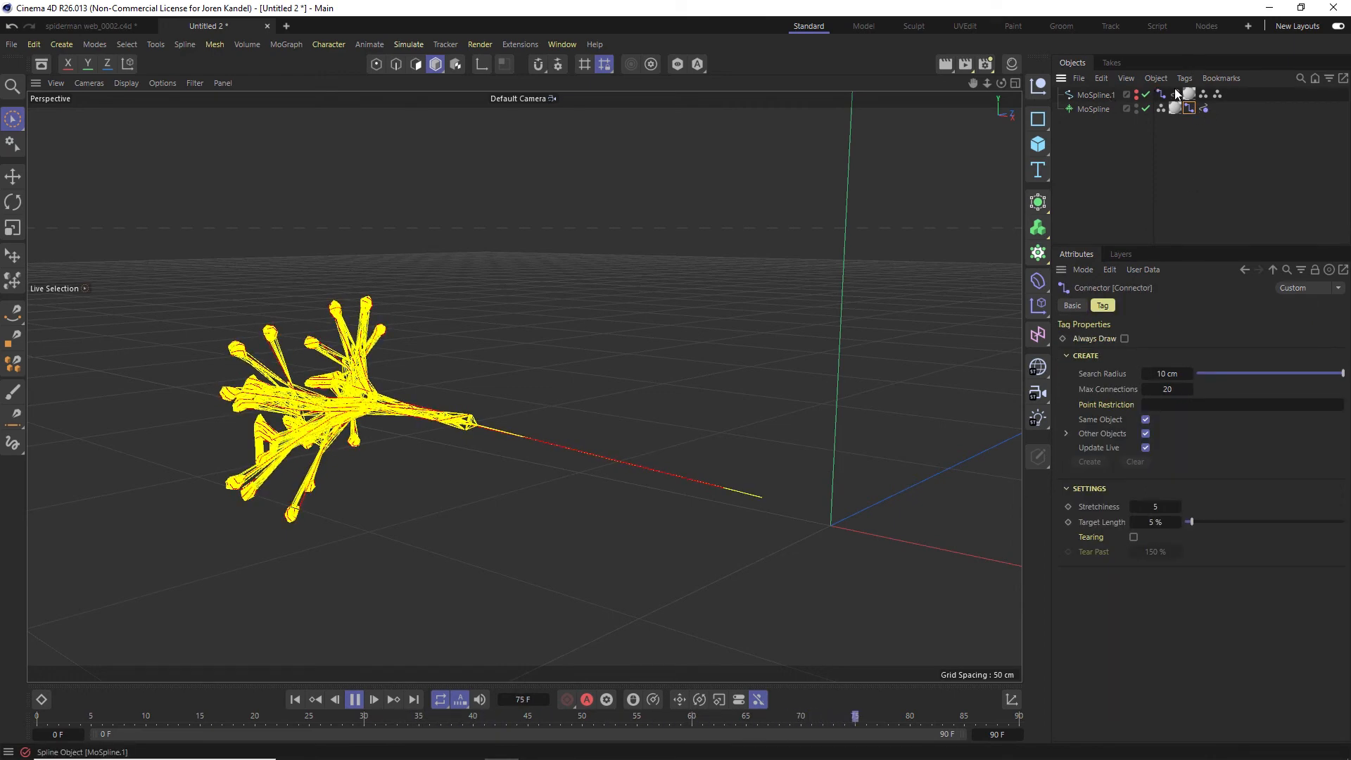
pyautogui.hotkey('ctrl', 'd')
pyautogui.moveTo(1197, 112); pyautogui.dragTo(1181, 253)
pyautogui.moveTo(1171, 633); pyautogui.dragTo(1146, 621)
pyautogui.click(355, 699)
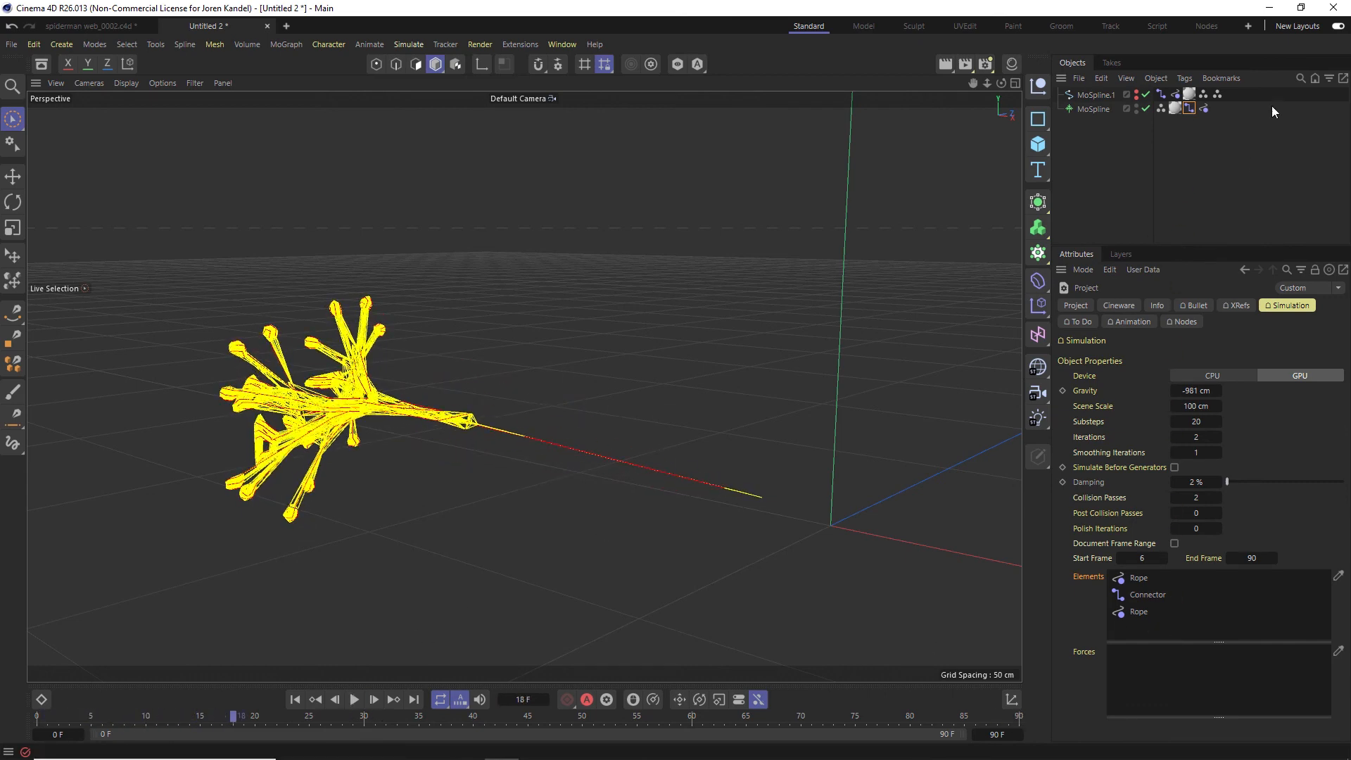
pyautogui.moveTo(1194, 110); pyautogui.dragTo(1174, 493)
pyautogui.moveTo(1169, 623); pyautogui.dragTo(1179, 574)
pyautogui.click(1104, 132)
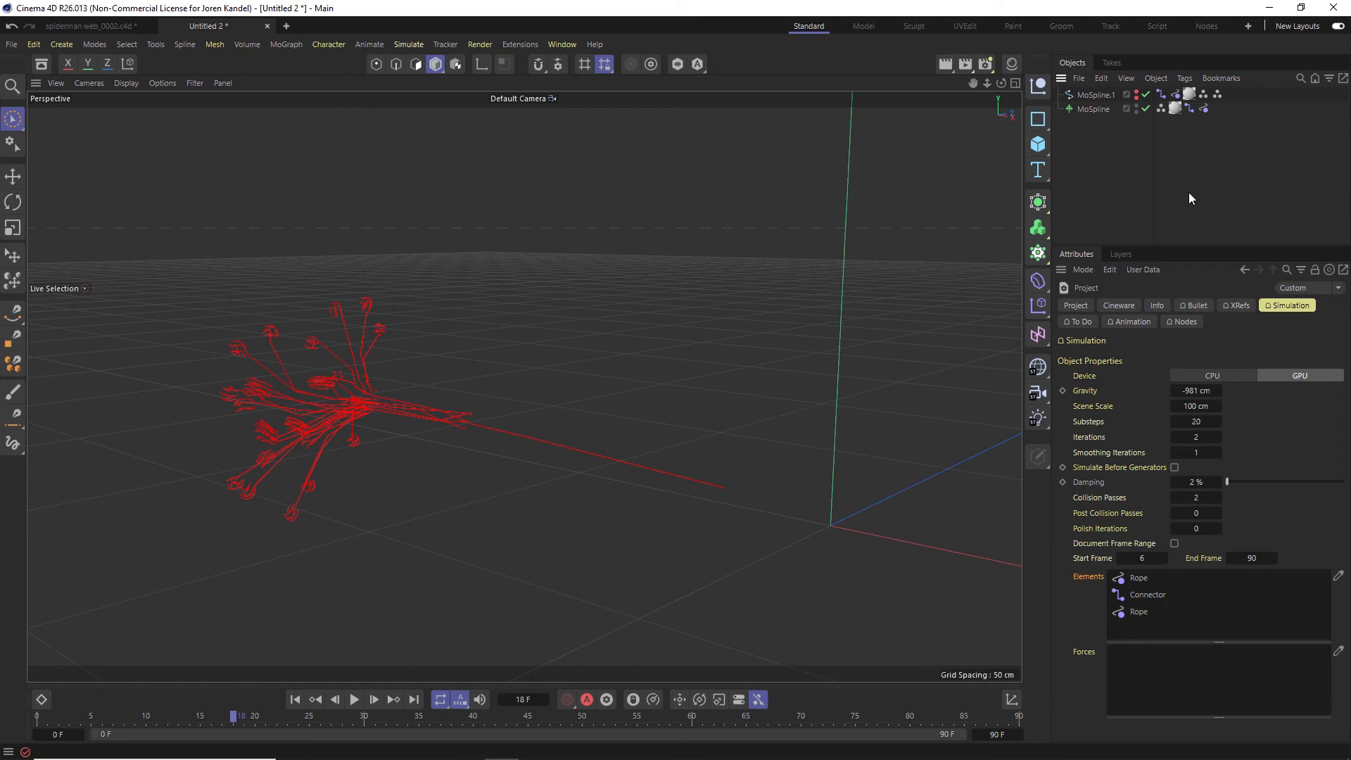
# Add a Simulation Scene object to the project
pyautogui.hotkey('shift', 'c')
pyautogui.write('simu')
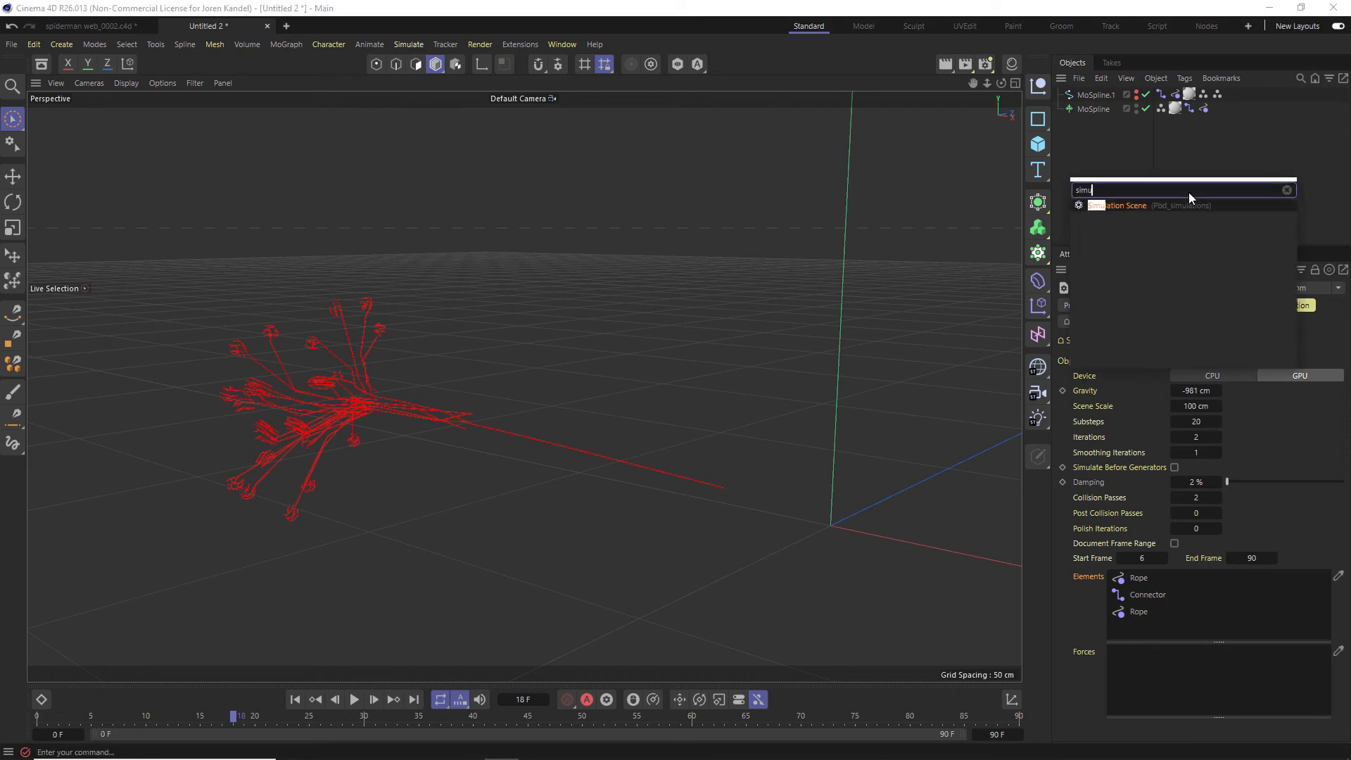
pyautogui.write('lation')
pyautogui.press('Return')
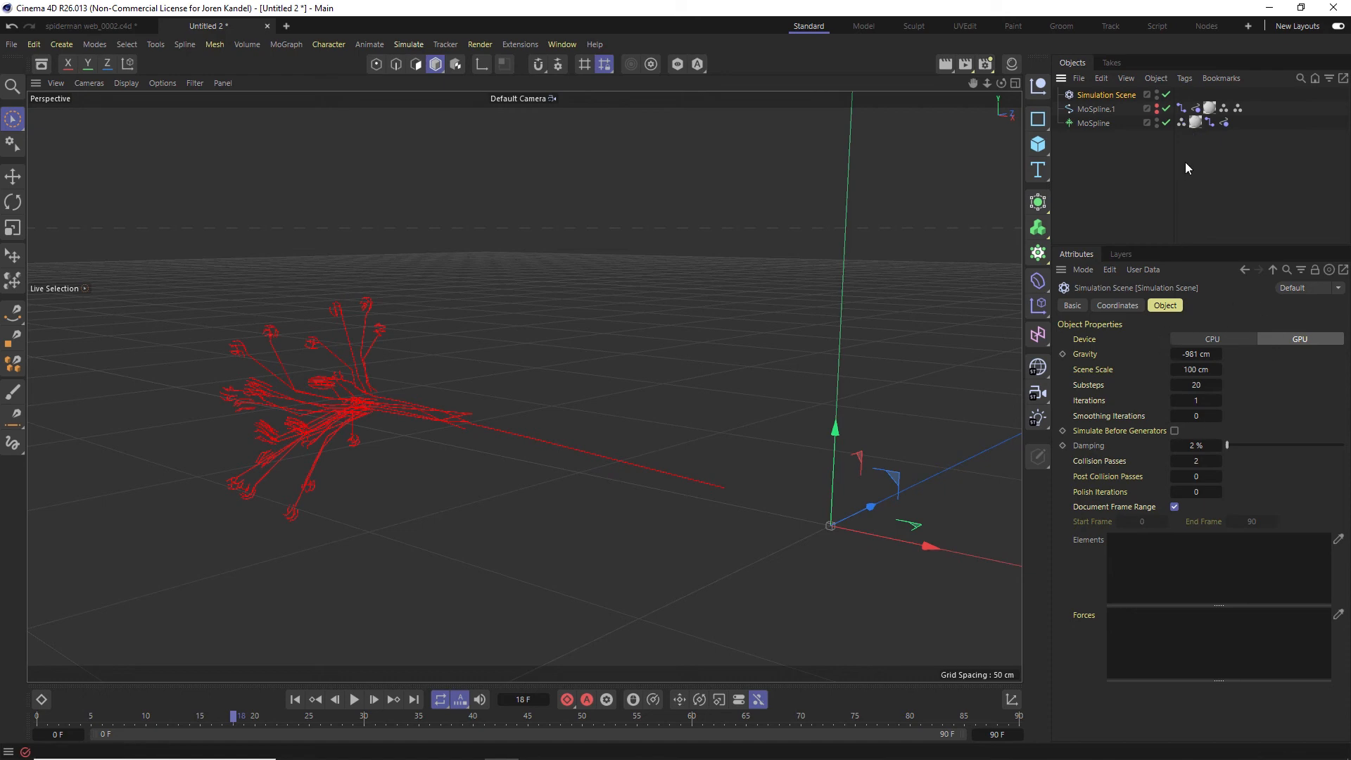
# Add the Connector and Rope tags of both MoSpline.1 and MoSpline to the Simulation Scene's Elements
pyautogui.moveTo(1151, 563); pyautogui.dragTo(1151, 564)
pyautogui.moveTo(1198, 106); pyautogui.dragTo(1123, 586)
pyautogui.moveTo(1209, 122); pyautogui.dragTo(1147, 577)
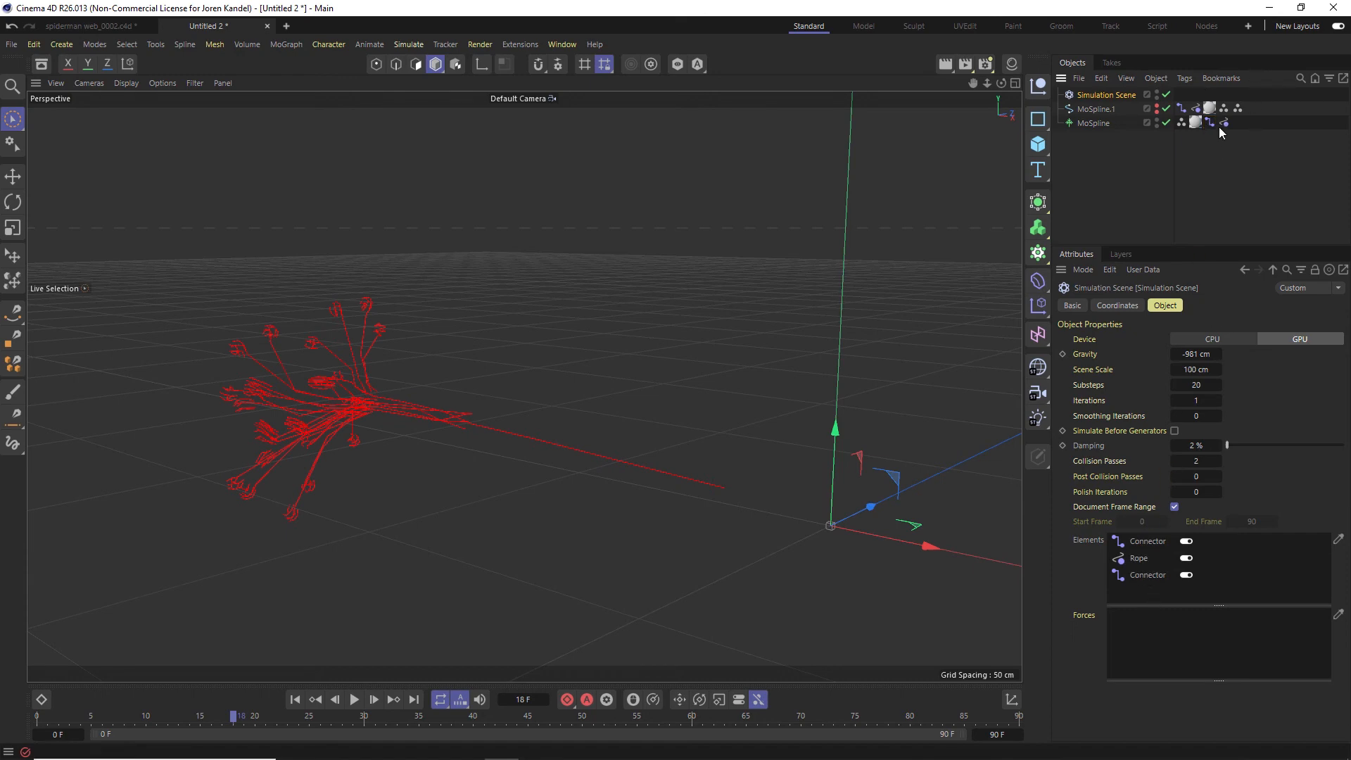
pyautogui.moveTo(1224, 122); pyautogui.dragTo(1138, 577)
# Disable the Simulation Scene's Document Frame Range, setting its start frame to 6 and smoothing iterations to 1
pyautogui.click(1174, 506)
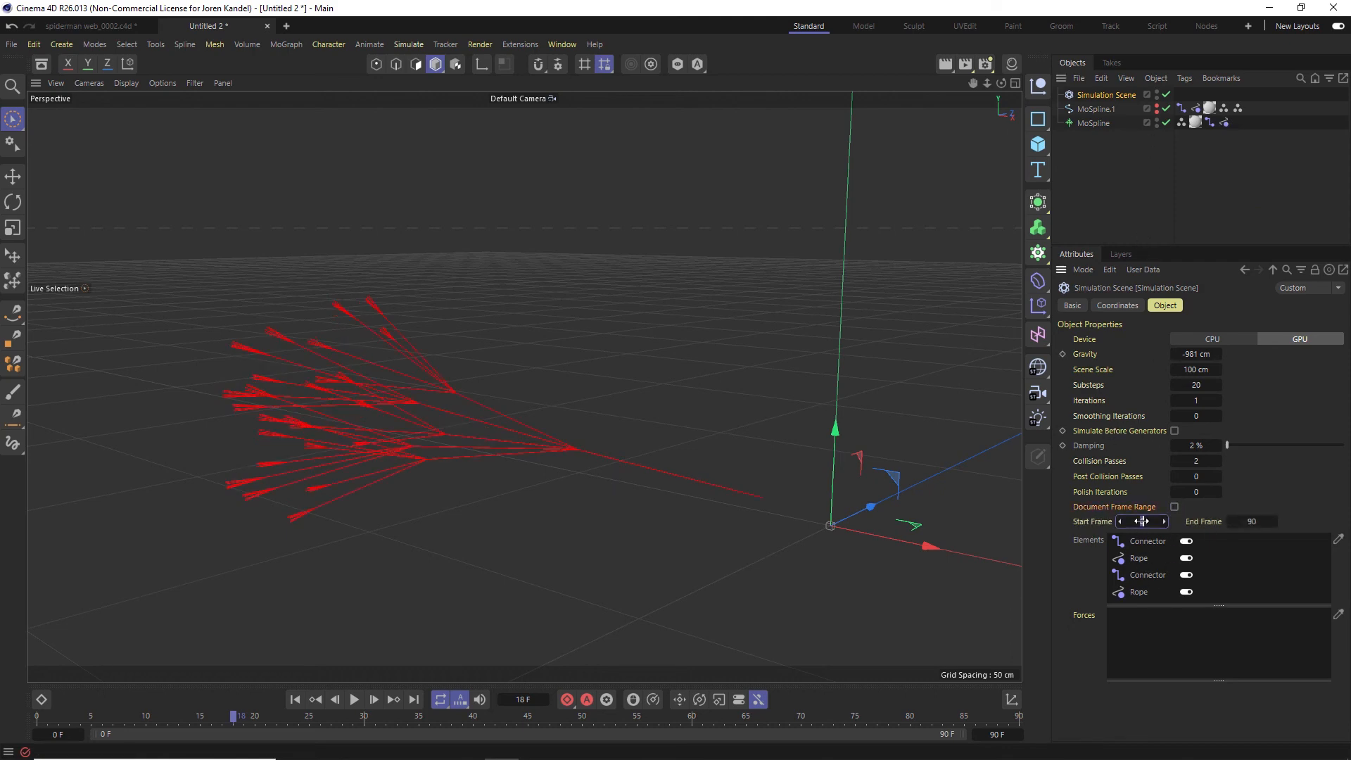
pyautogui.click(1141, 521)
pyautogui.write('6')
pyautogui.click(1196, 416)
pyautogui.write('1')
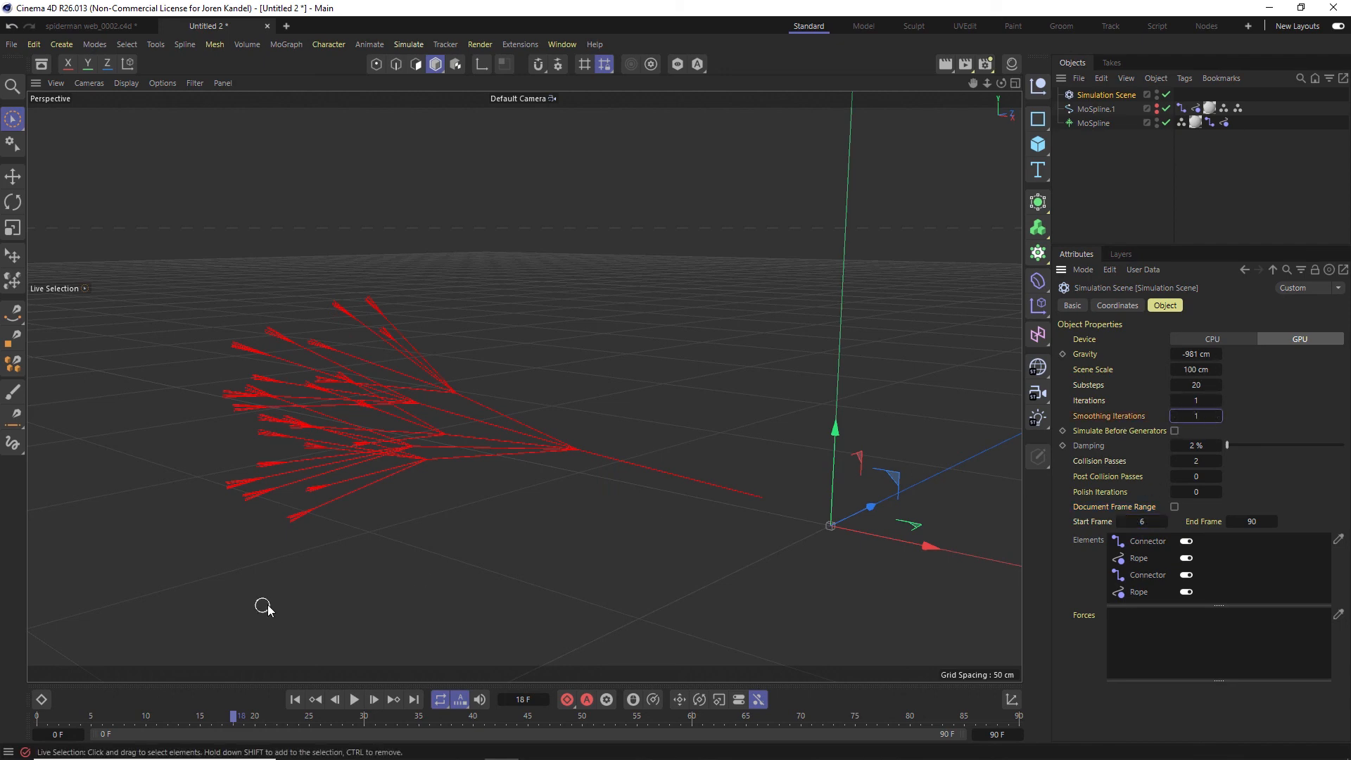
# Play the simulation from frame 0 and inspect the growing web's connected strands
pyautogui.click(296, 699)
pyautogui.click(355, 699)
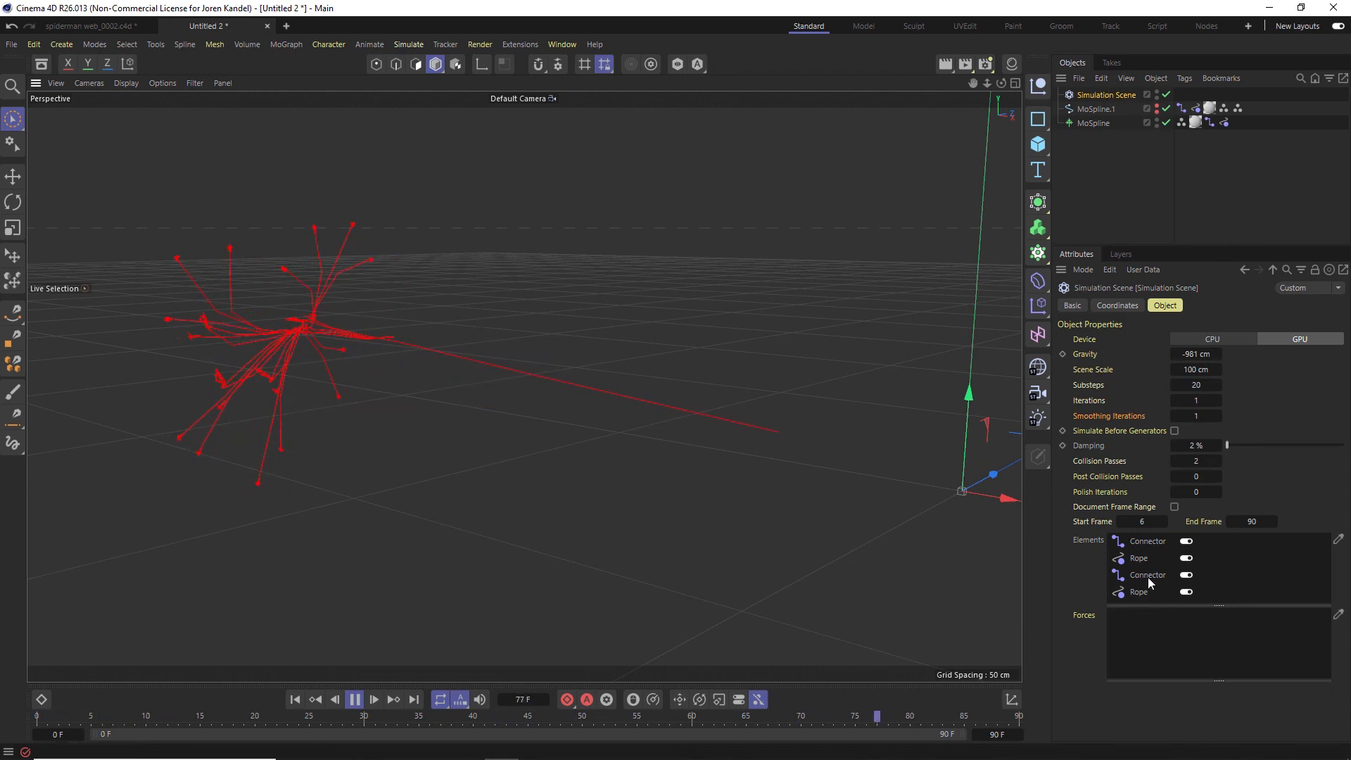
pyautogui.keyDown('alt'); pyautogui.moveTo(324, 343); pyautogui.dragTo(524, 386, button='middle'); pyautogui.keyUp('alt')
pyautogui.keyDown('alt'); pyautogui.moveTo(296, 352); pyautogui.dragTo(307, 388); pyautogui.keyUp('alt')
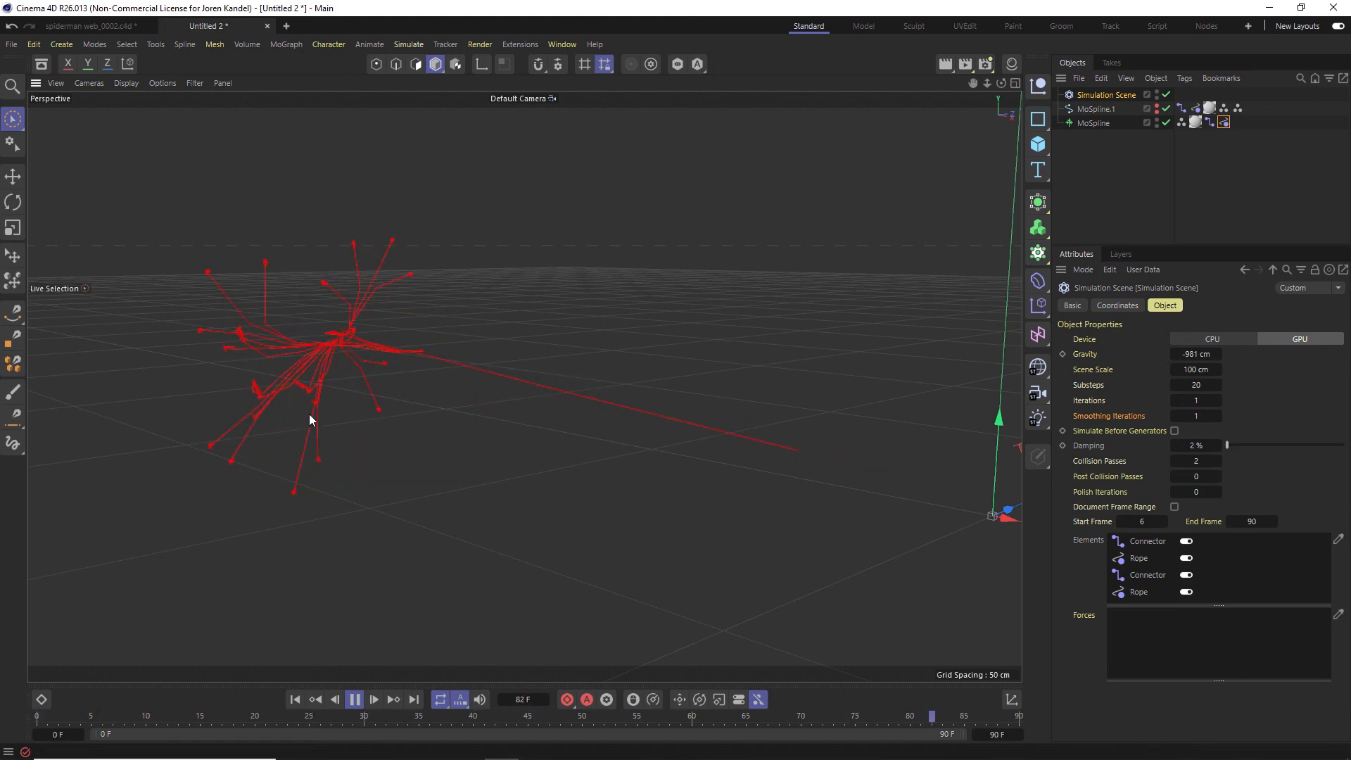
pyautogui.keyDown('alt'); pyautogui.moveTo(323, 357); pyautogui.dragTo(345, 383); pyautogui.keyUp('alt')
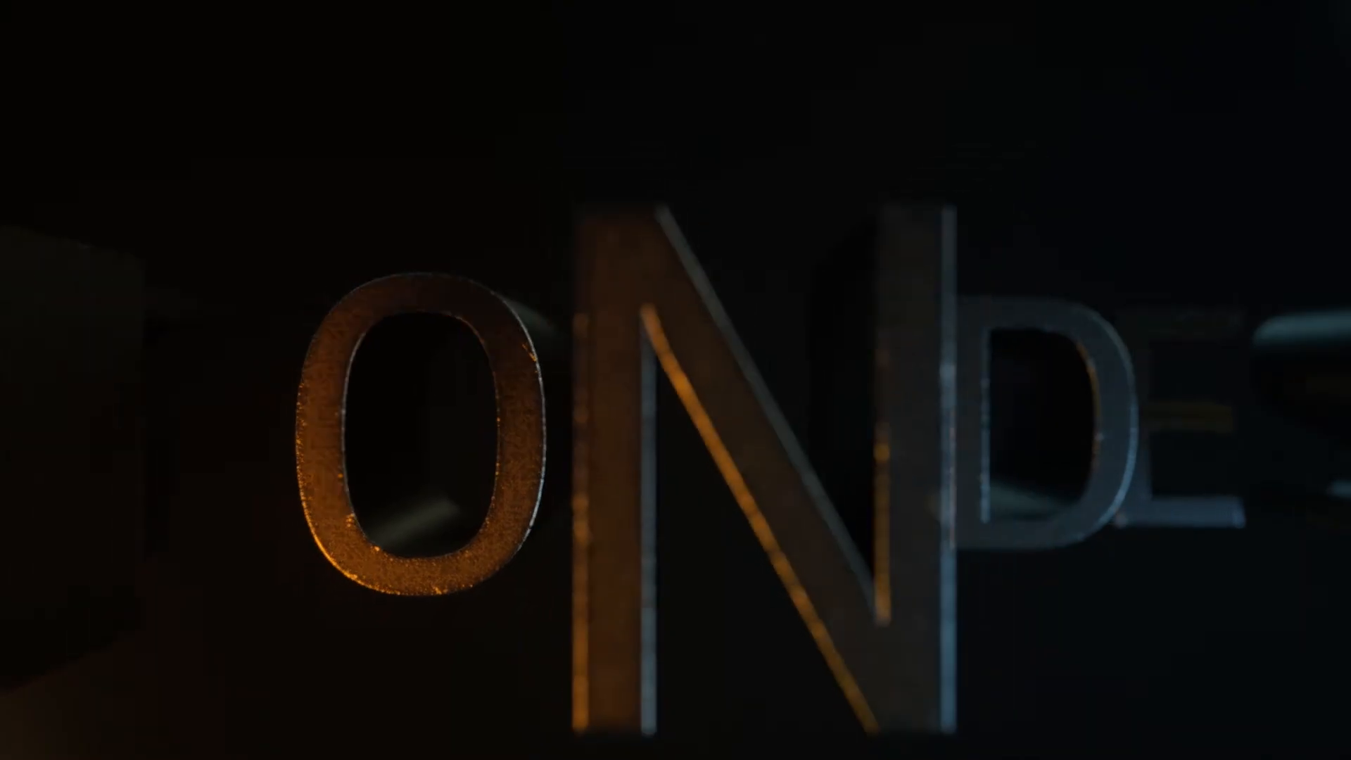